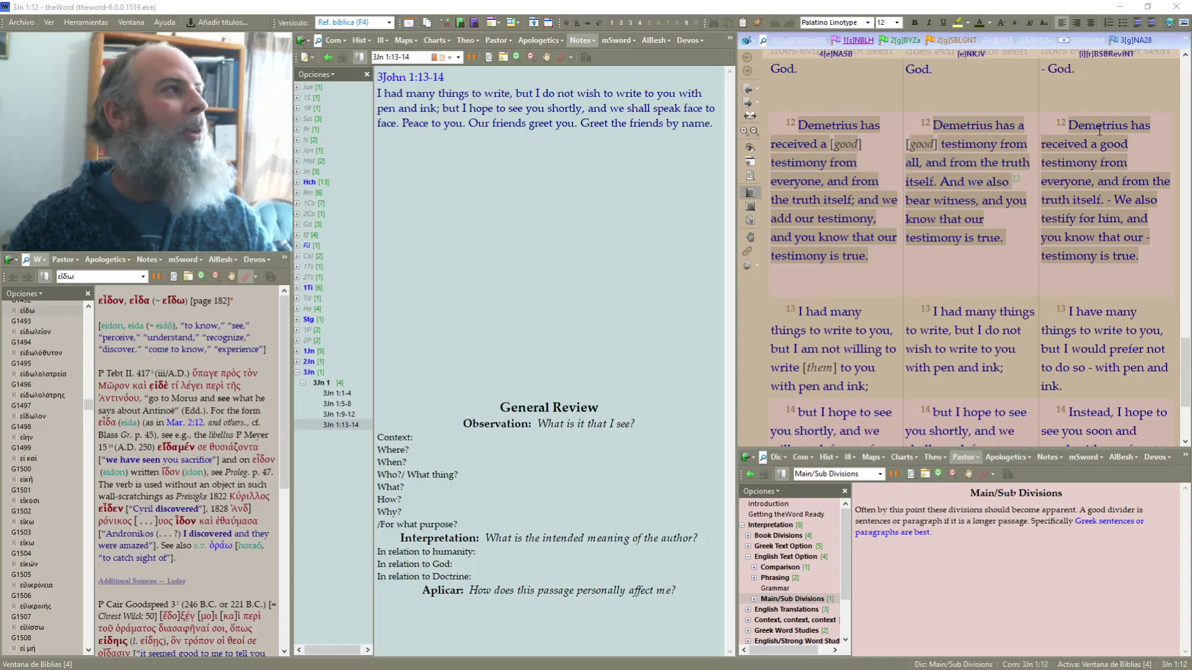
Examine the morphology of "Demetrius" in verse 12 and the layout of the 3Jn 1:9-12 note, and return to the 3Jn 1:13-14 note
{"action": "mouse_move", "coordinate": [1113, 129]}
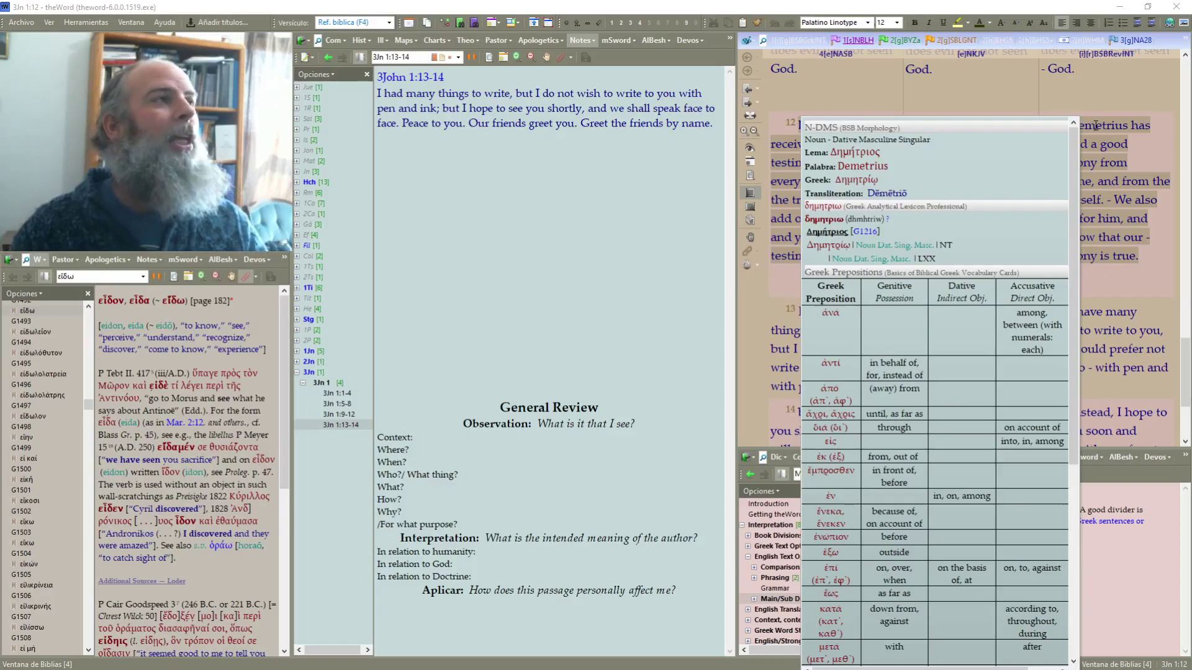
{"action": "left_click", "coordinate": [614, 228]}
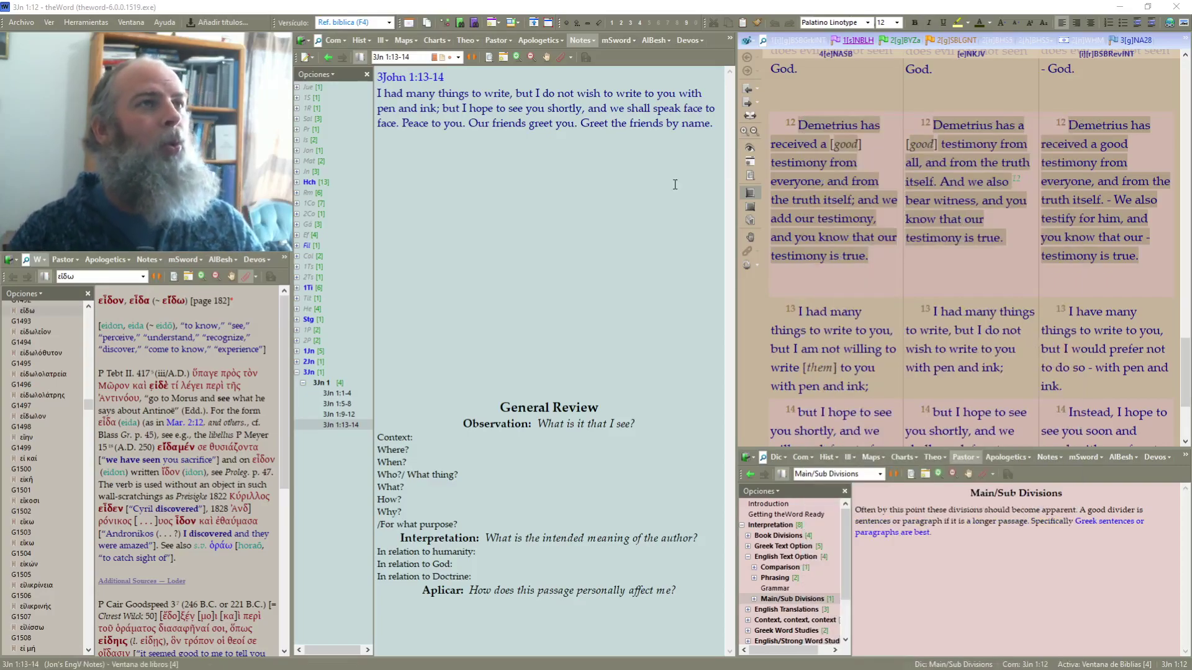
{"action": "left_click", "coordinate": [397, 75]}
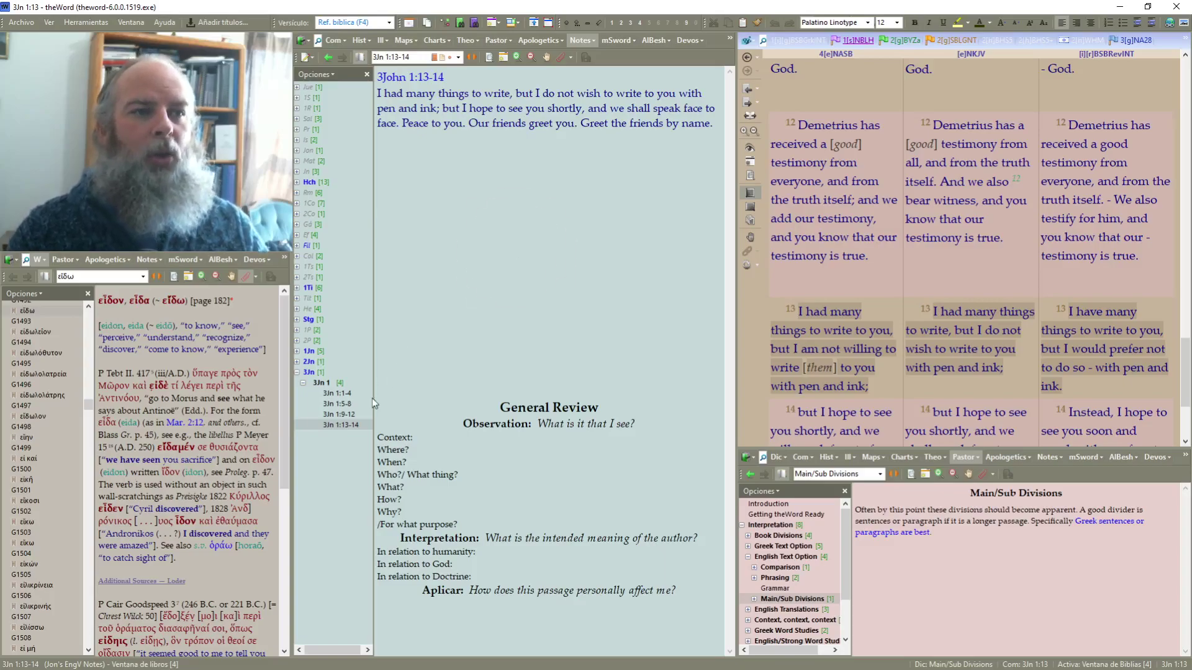
{"action": "left_click", "coordinate": [341, 414]}
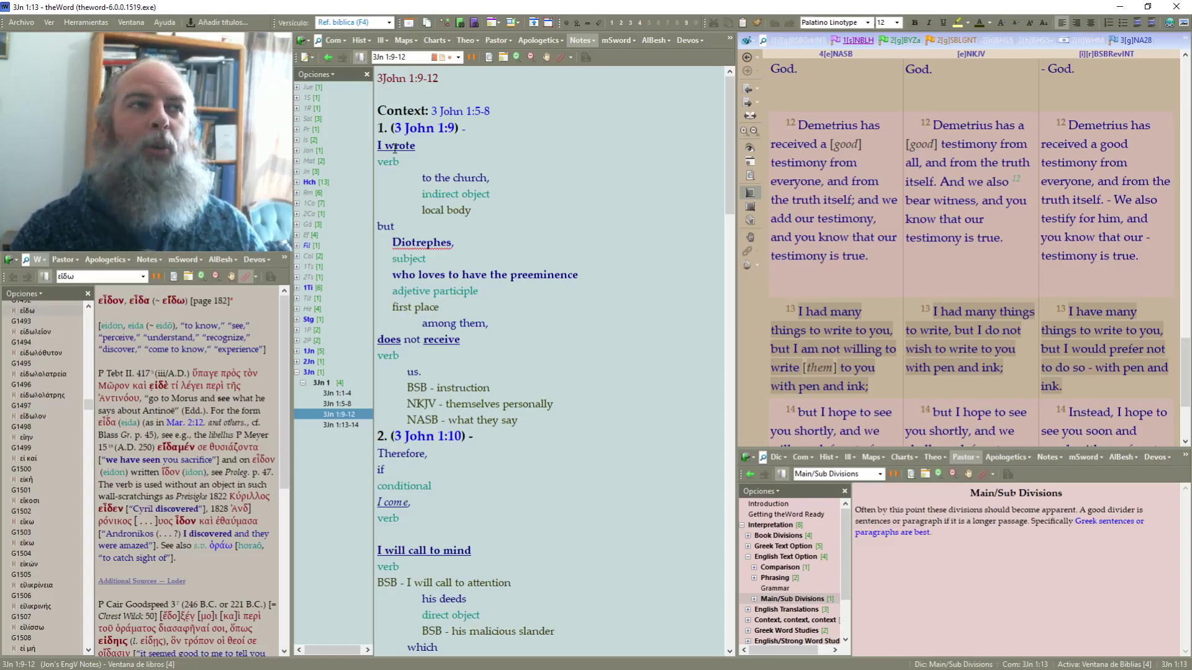
{"action": "left_click", "coordinate": [340, 424]}
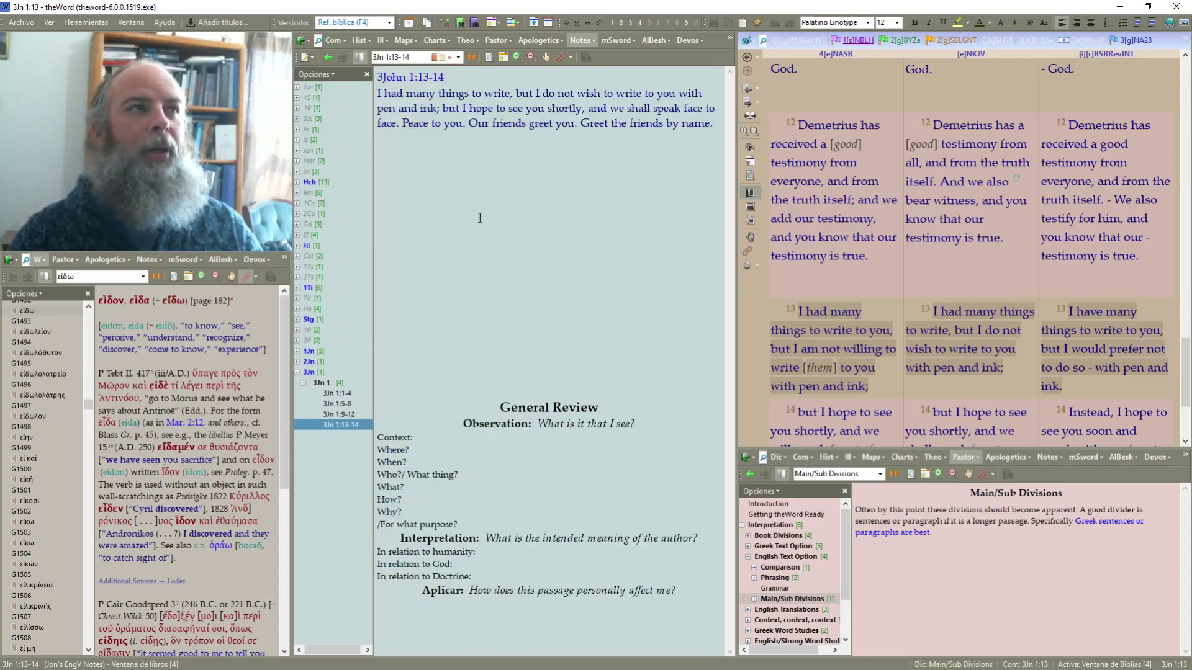
Break the passage into separate lines after "to write," and "pen and ink;", and leave a blank line after "face to face."
{"action": "left_click", "coordinate": [517, 93]}
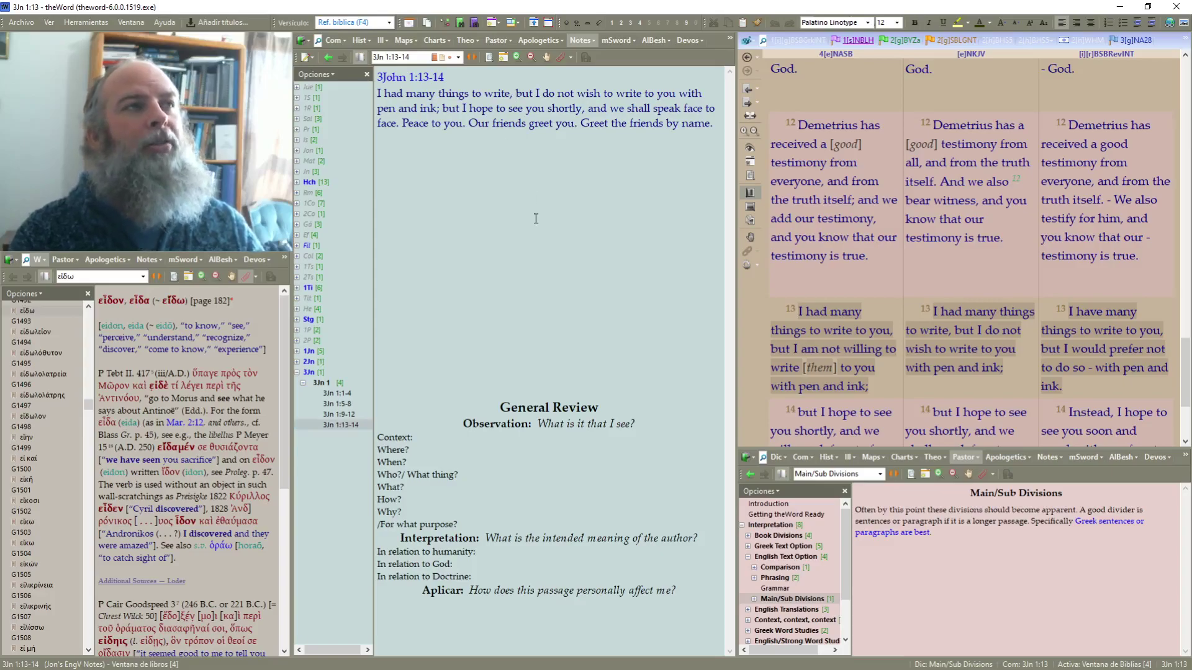
{"action": "key", "text": "Return"}
{"action": "left_click", "coordinate": [633, 108]}
{"action": "key", "text": "Return"}
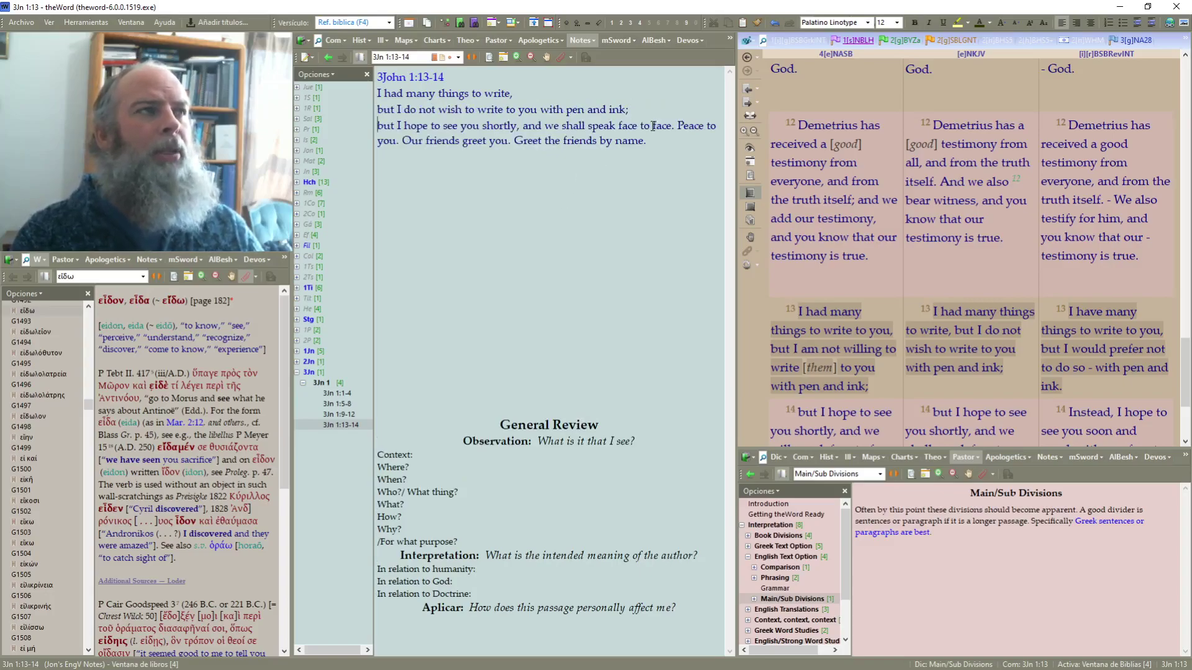
{"action": "left_click", "coordinate": [677, 126]}
{"action": "key", "text": "Return"}
{"action": "key", "text": "Return"}
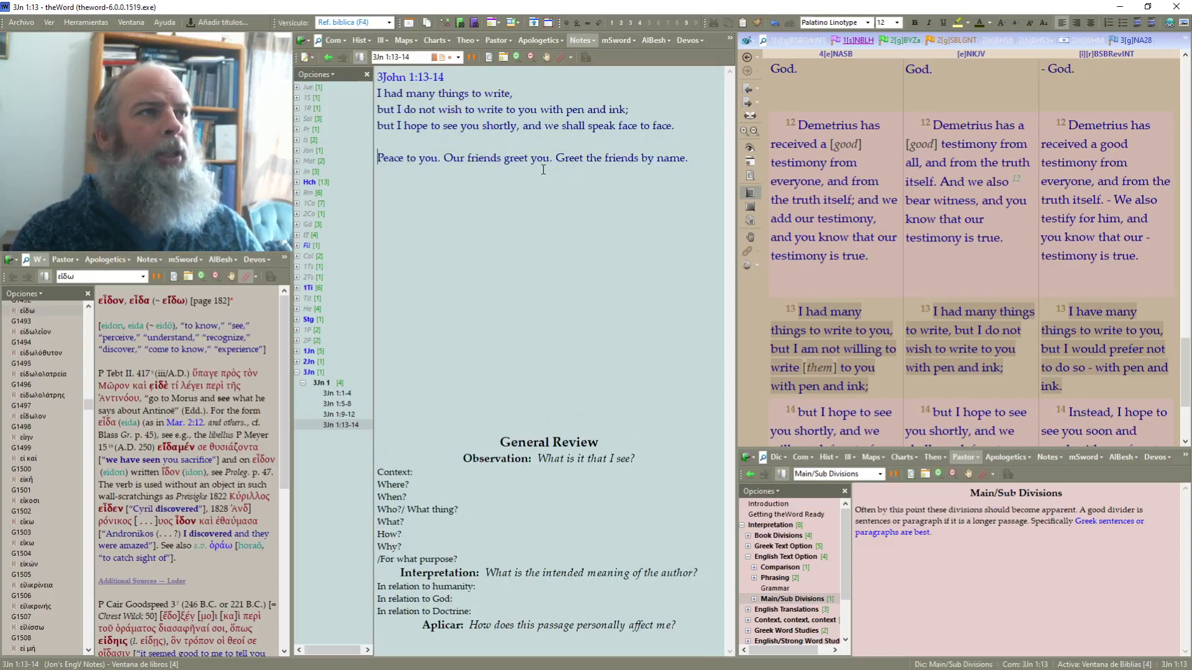
Put the greeting sentences "Our friends greet you." and "Greet the friends by name." on lines of their own
{"action": "left_click", "coordinate": [441, 158]}
{"action": "key", "text": "Return"}
{"action": "left_click", "coordinate": [488, 175]}
{"action": "key", "text": "Return"}
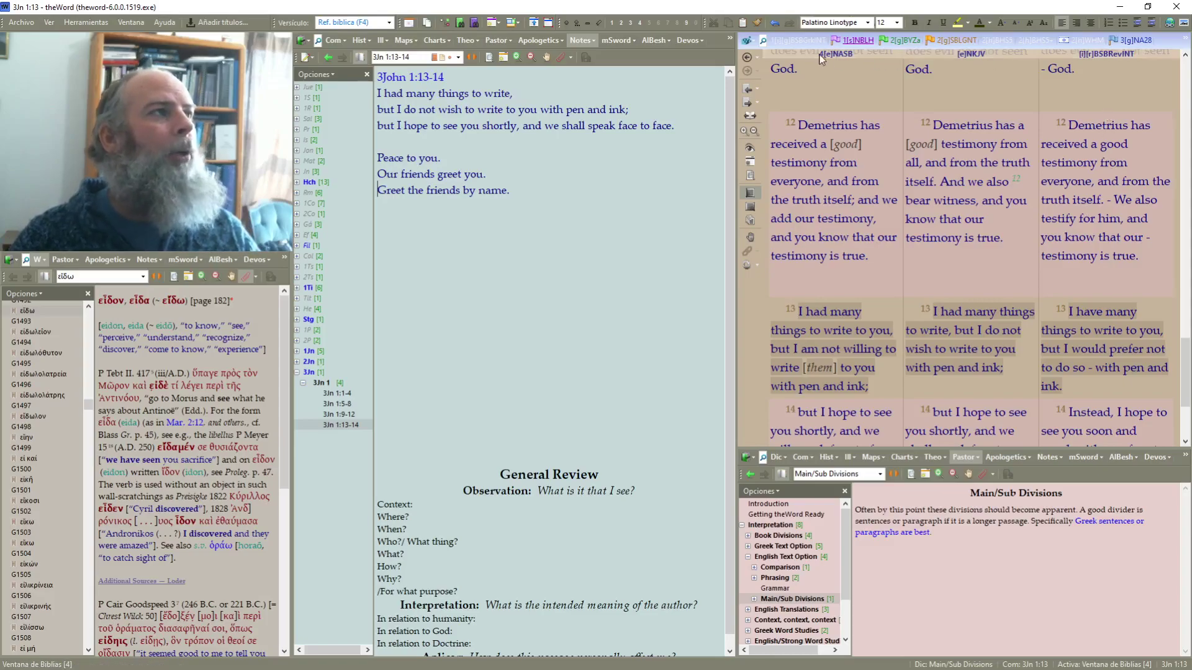
Examine the BSB Greek interlinear text around verses 12-13, and return to the parallel English translations of verses 13-14
{"action": "left_click", "coordinate": [798, 41]}
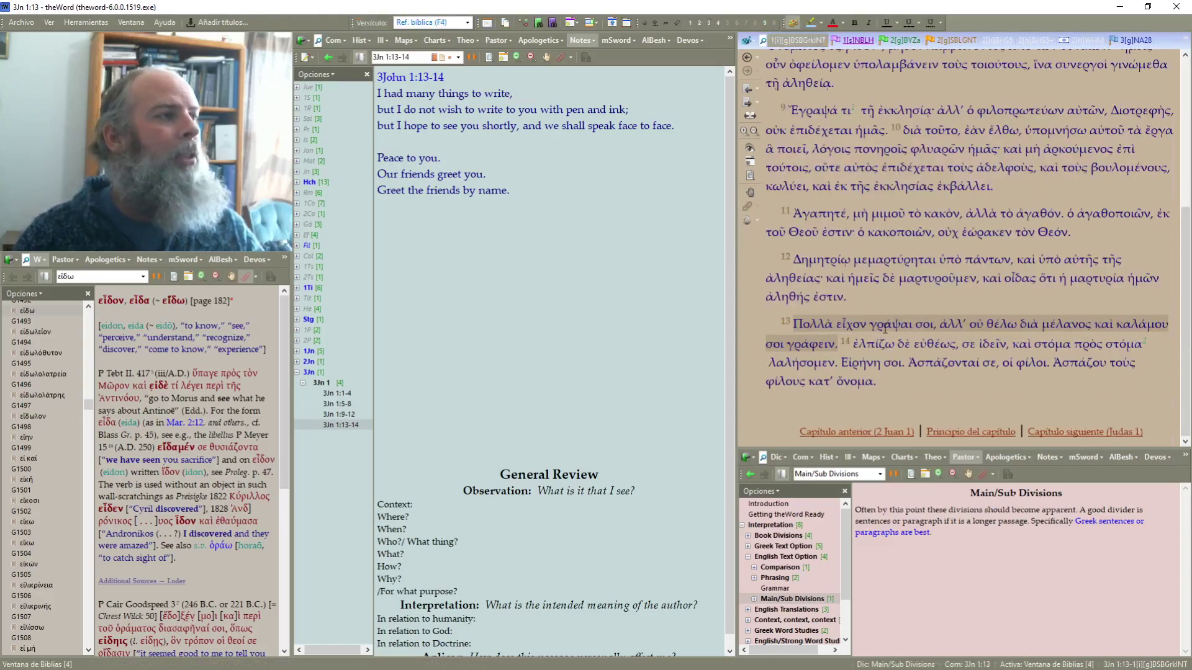
{"action": "left_click", "coordinate": [838, 307]}
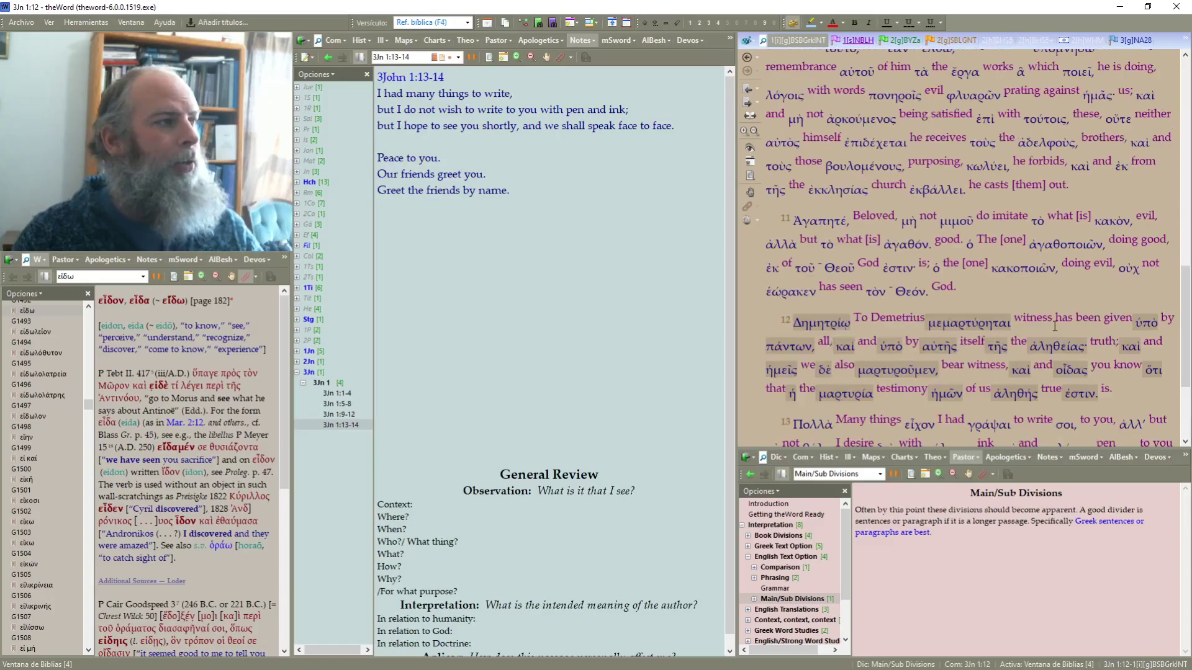
{"action": "left_click", "coordinate": [748, 57]}
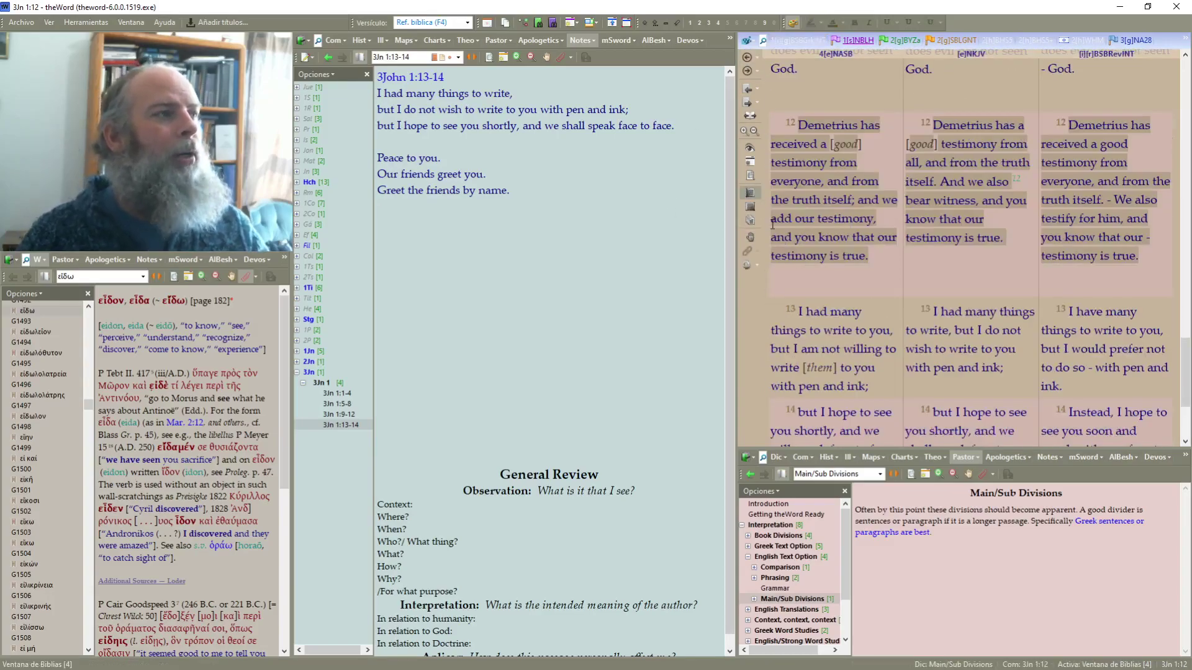
{"action": "left_click", "coordinate": [413, 79]}
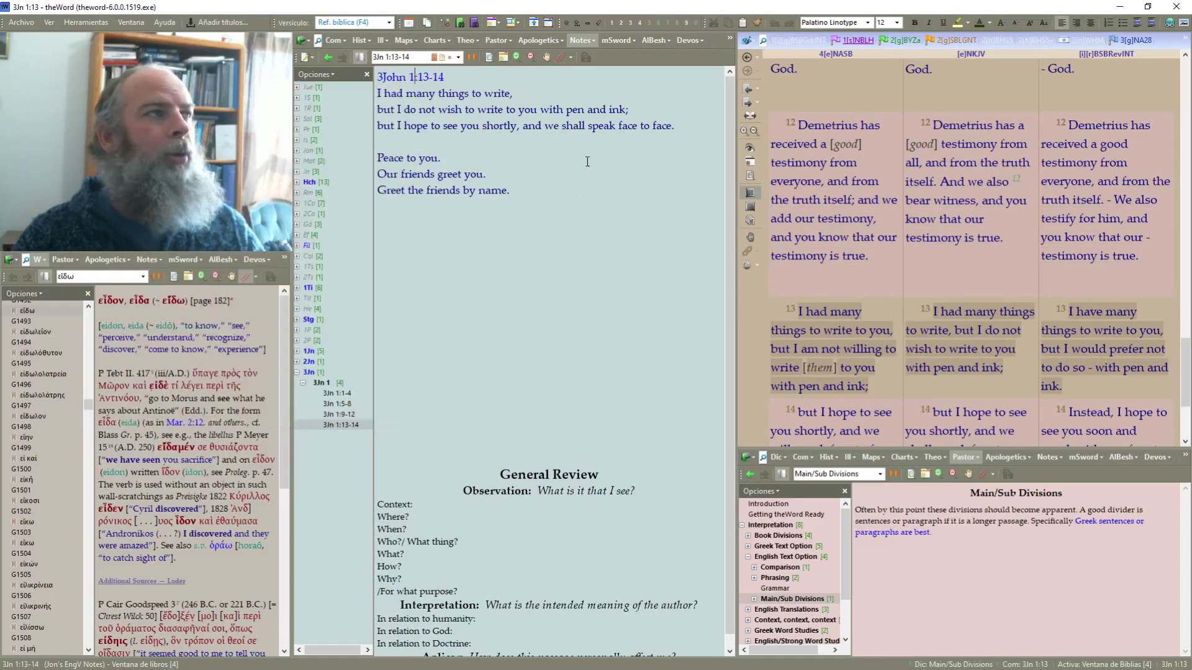
{"action": "left_click_drag", "start_coordinate": [1187, 363], "coordinate": [1188, 392]}
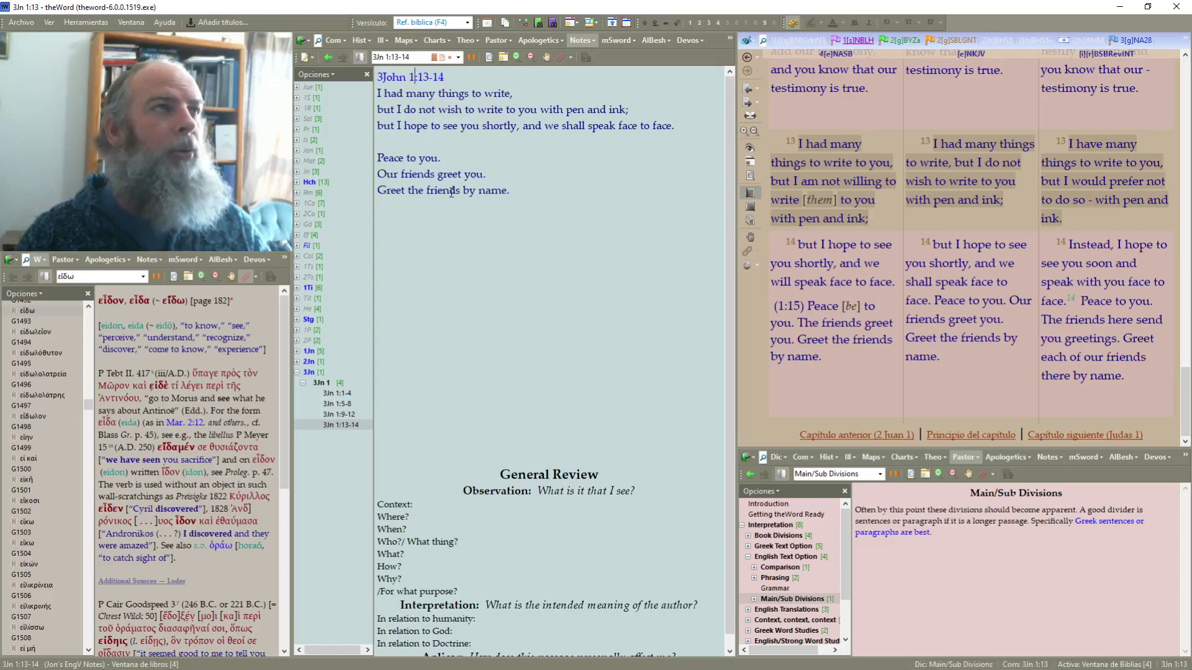
Split the line after "but I do not wish" and add the translation note "NASB-not willing" beneath it
{"action": "left_click", "coordinate": [462, 110]}
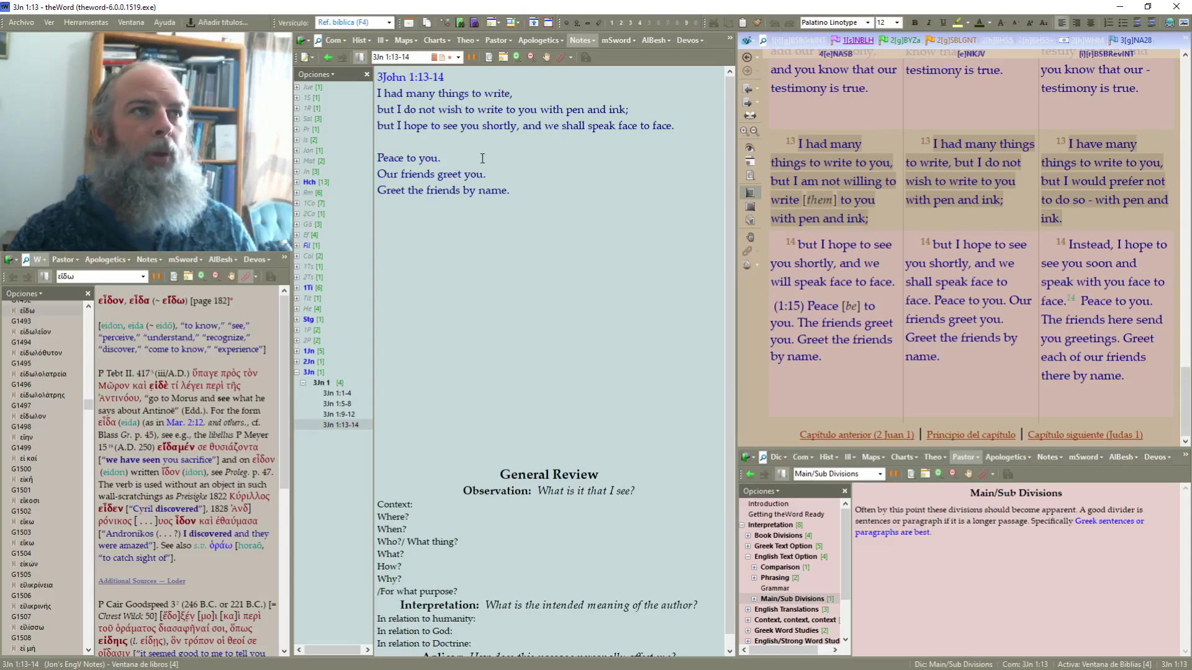
{"action": "key", "text": "Return"}
{"action": "key", "text": "Delete"}
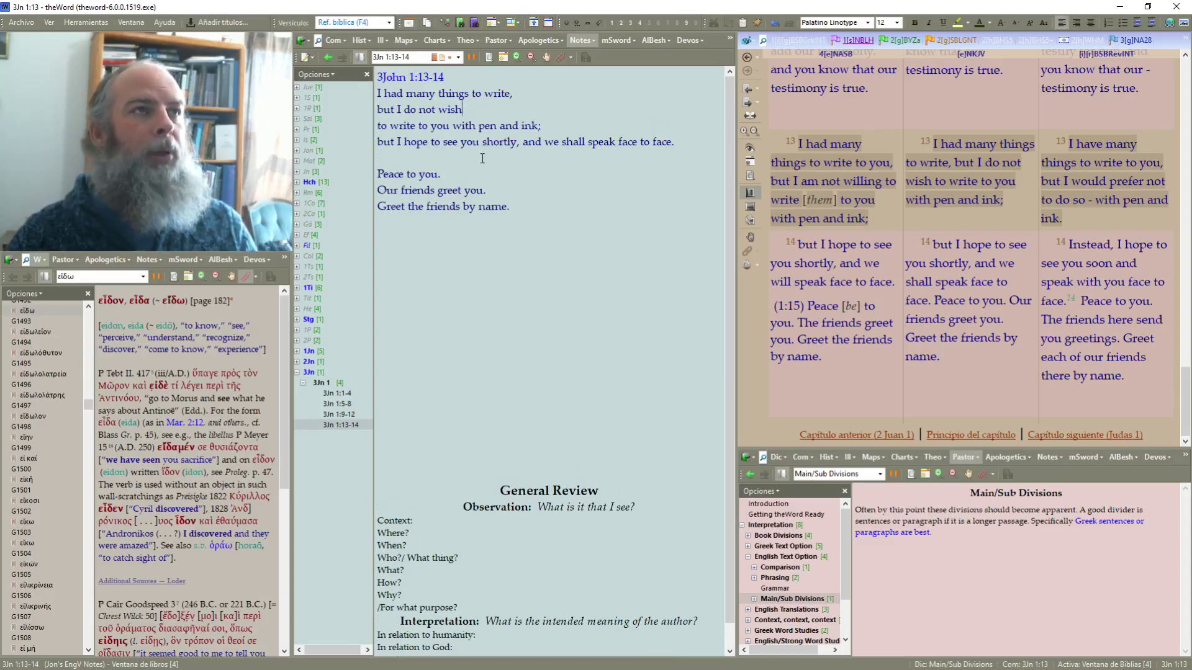
{"action": "key", "text": "Return"}
{"action": "type", "text": "NASB-"}
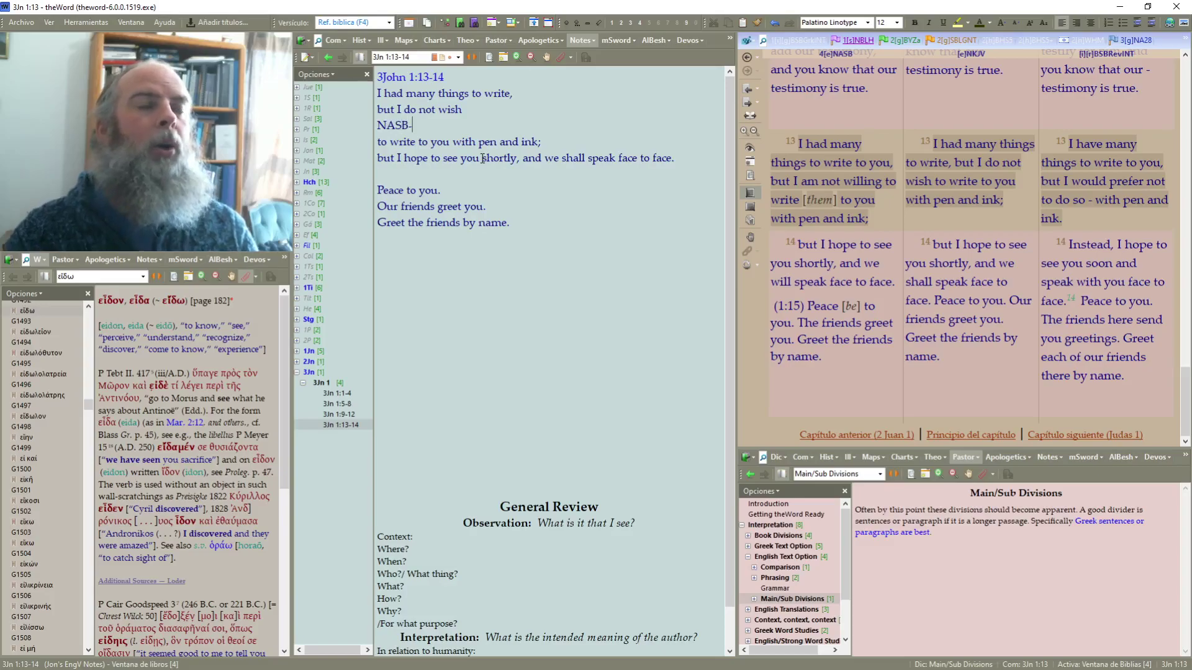
{"action": "type", "text": "not willing"}
Color the "NASB-not willing" line olive, checking the translation notes in 3Jn 1:9-12 for reference
{"action": "key", "text": "shift+Home"}
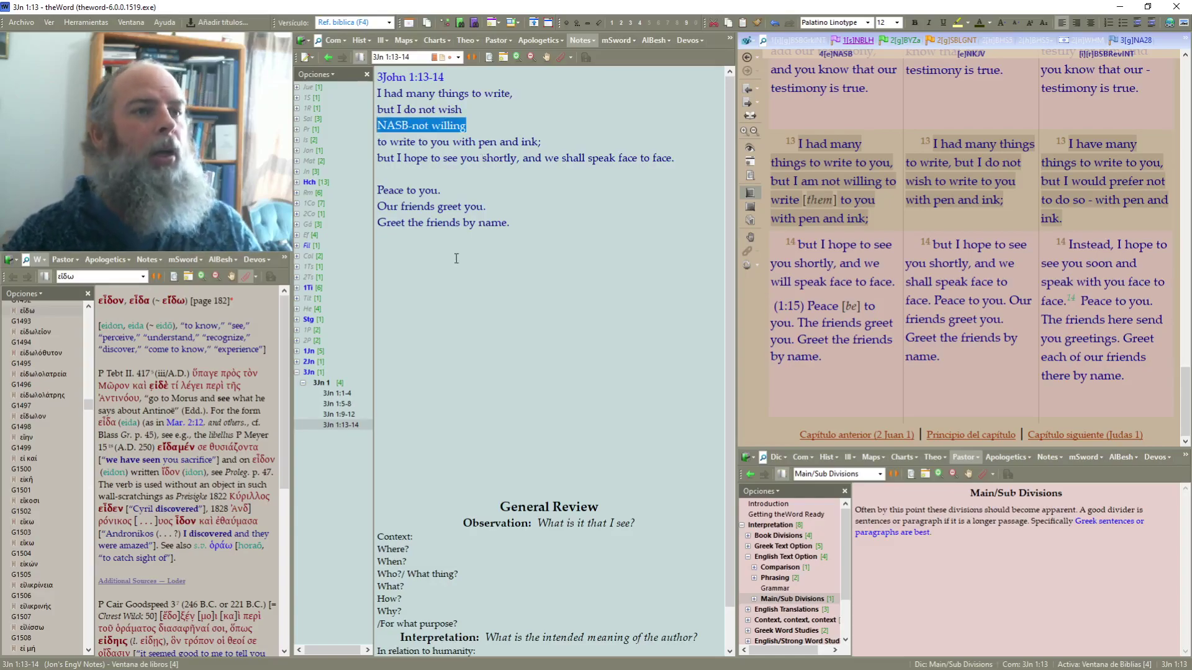
{"action": "left_click", "coordinate": [340, 414]}
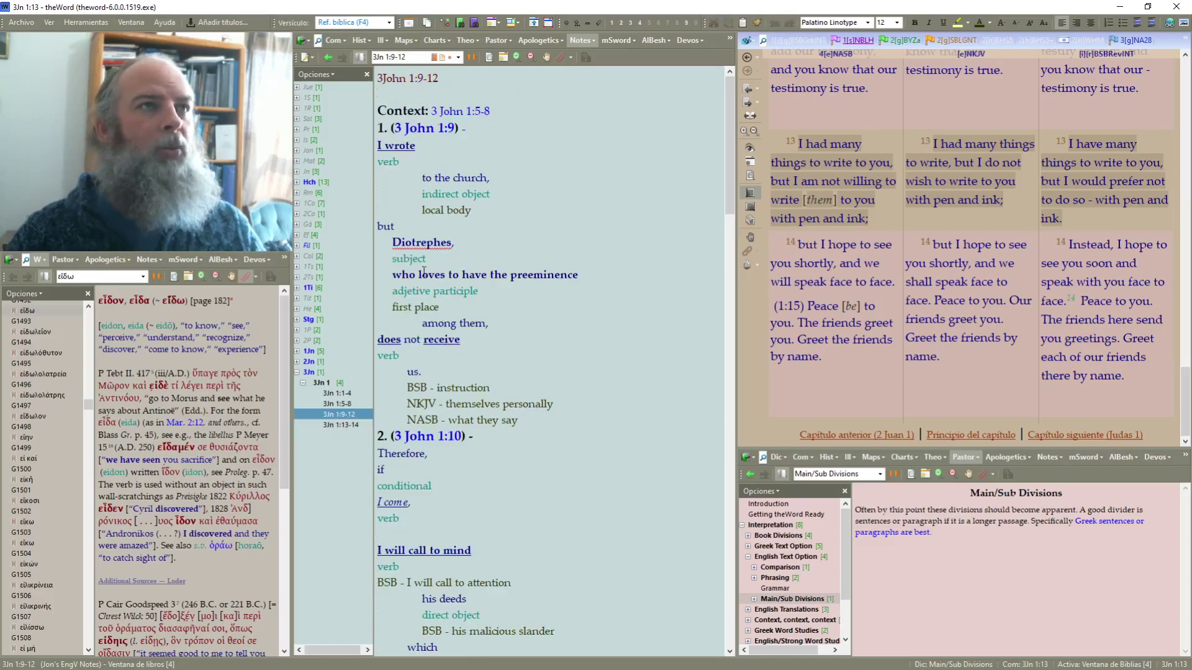
{"action": "scroll", "coordinate": [428, 273], "scroll_direction": "down", "scroll_amount": 3}
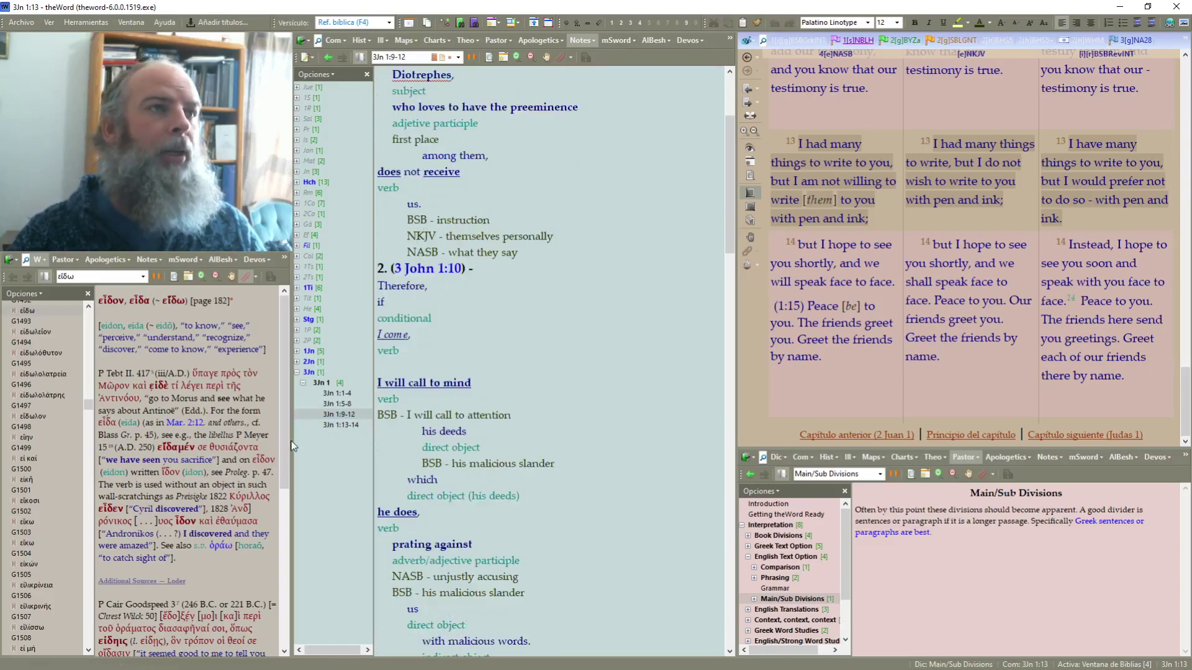
{"action": "left_click", "coordinate": [340, 425]}
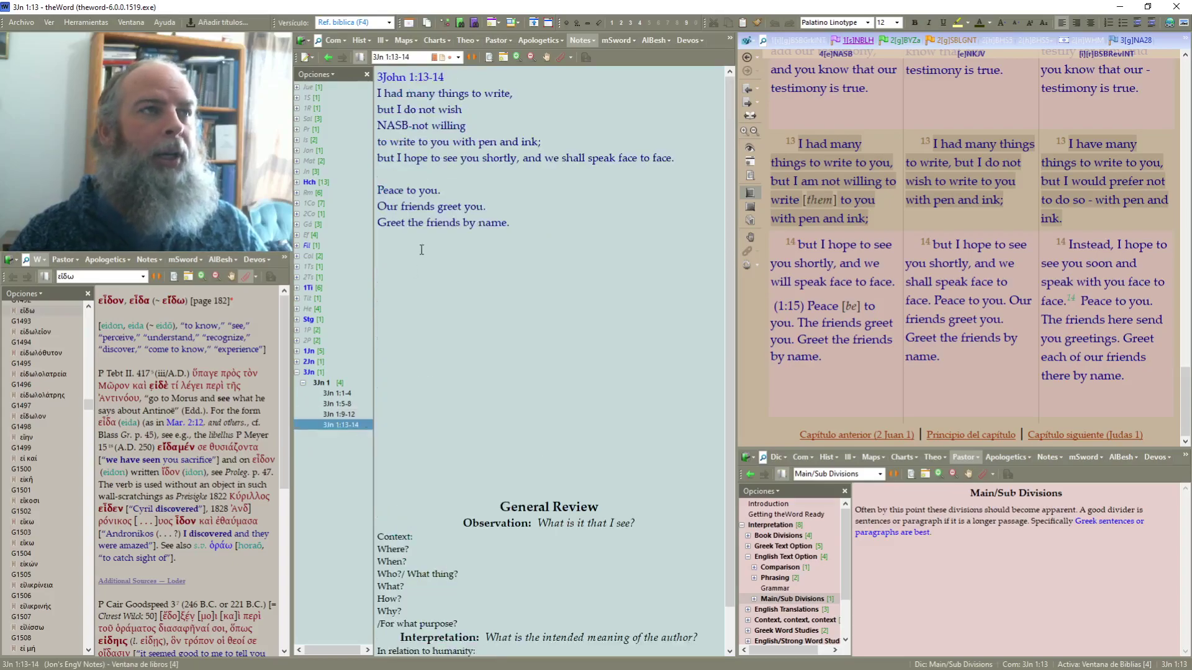
{"action": "left_click_drag", "start_coordinate": [466, 126], "coordinate": [378, 126]}
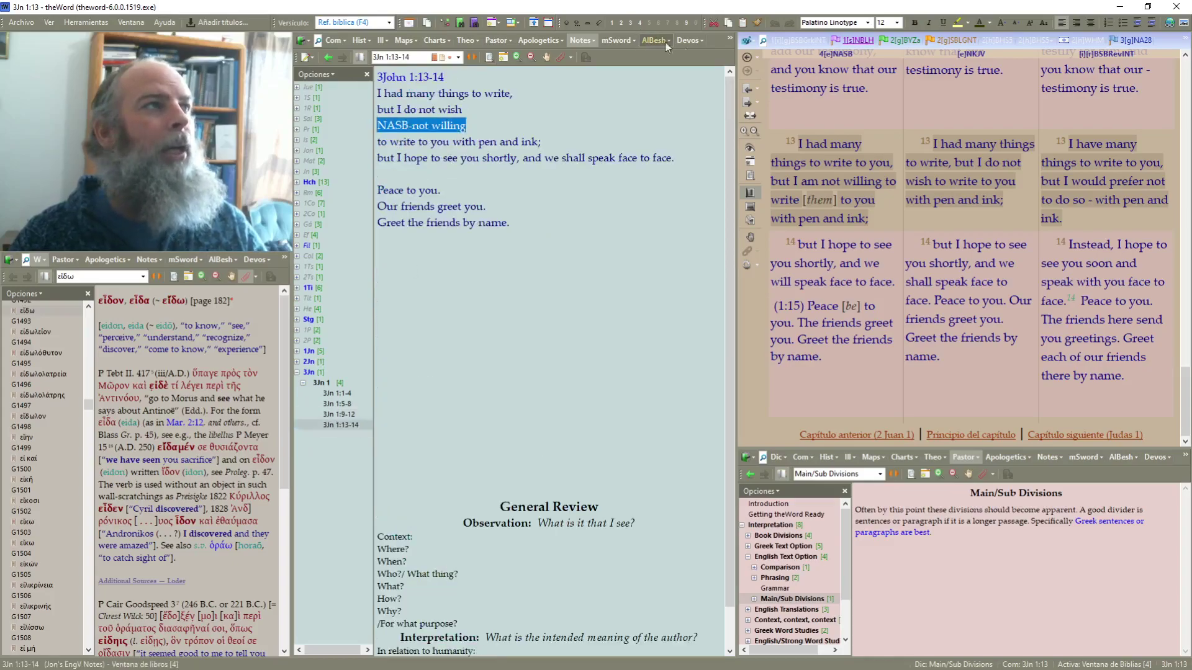
{"action": "left_click", "coordinate": [981, 23]}
{"action": "left_click", "coordinate": [531, 137]}
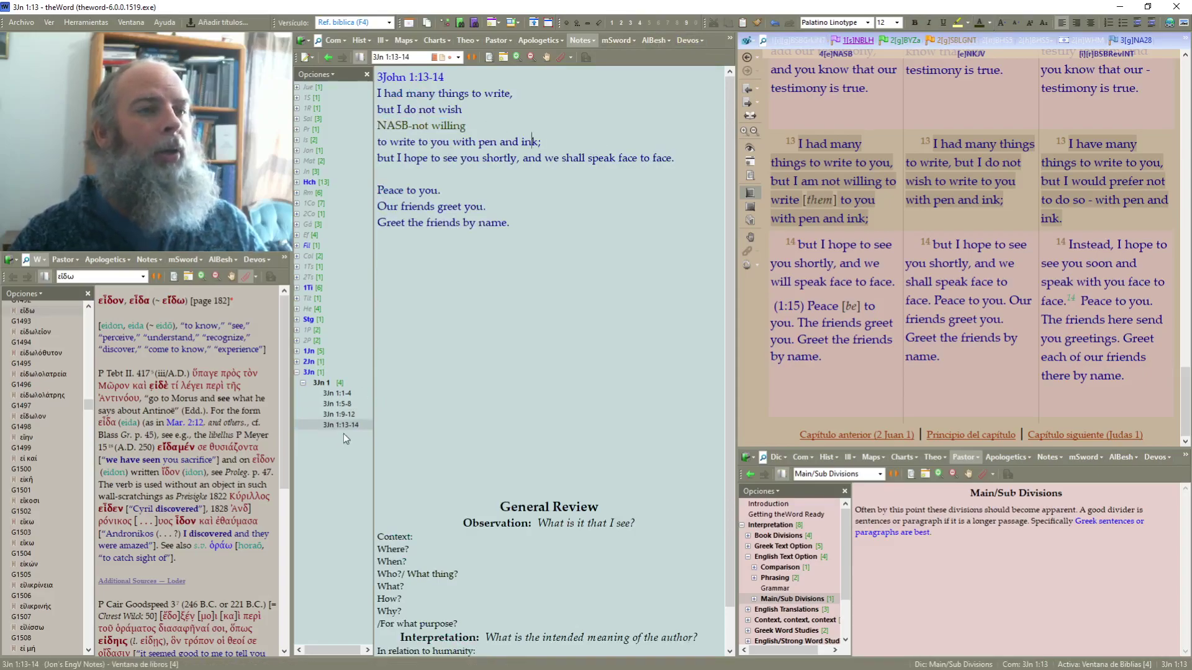
Compare with the 3Jn 1:9-12 note and give the "NASB-not willing" line a darker text color
{"action": "left_click", "coordinate": [340, 414]}
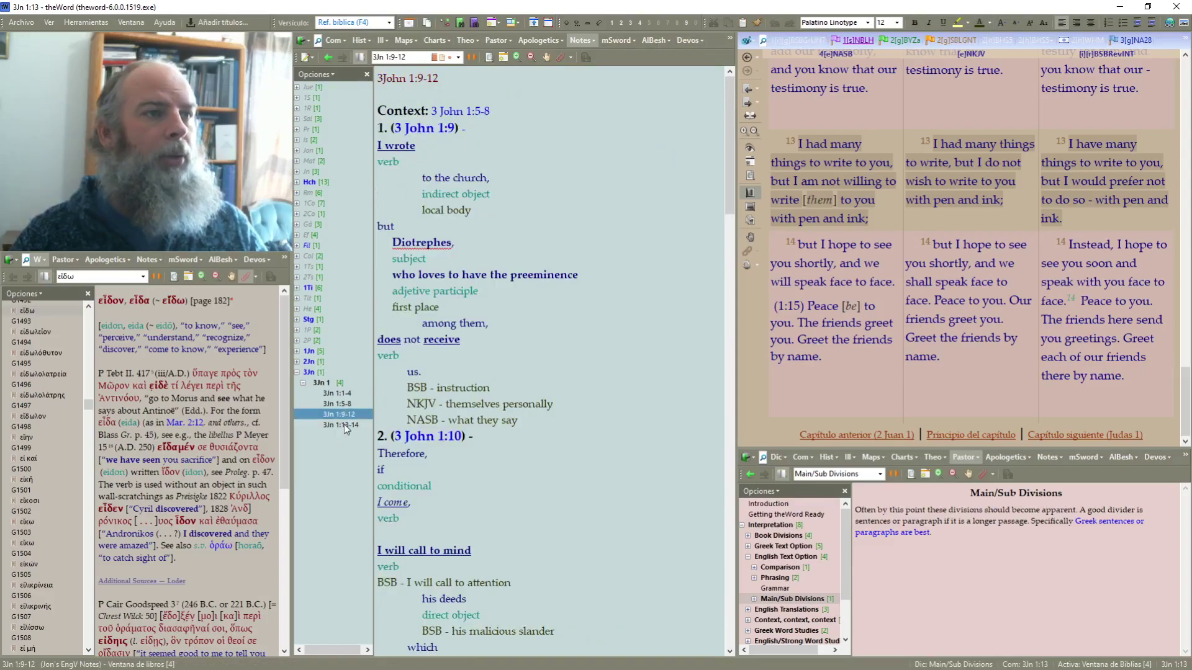
{"action": "left_click", "coordinate": [343, 424]}
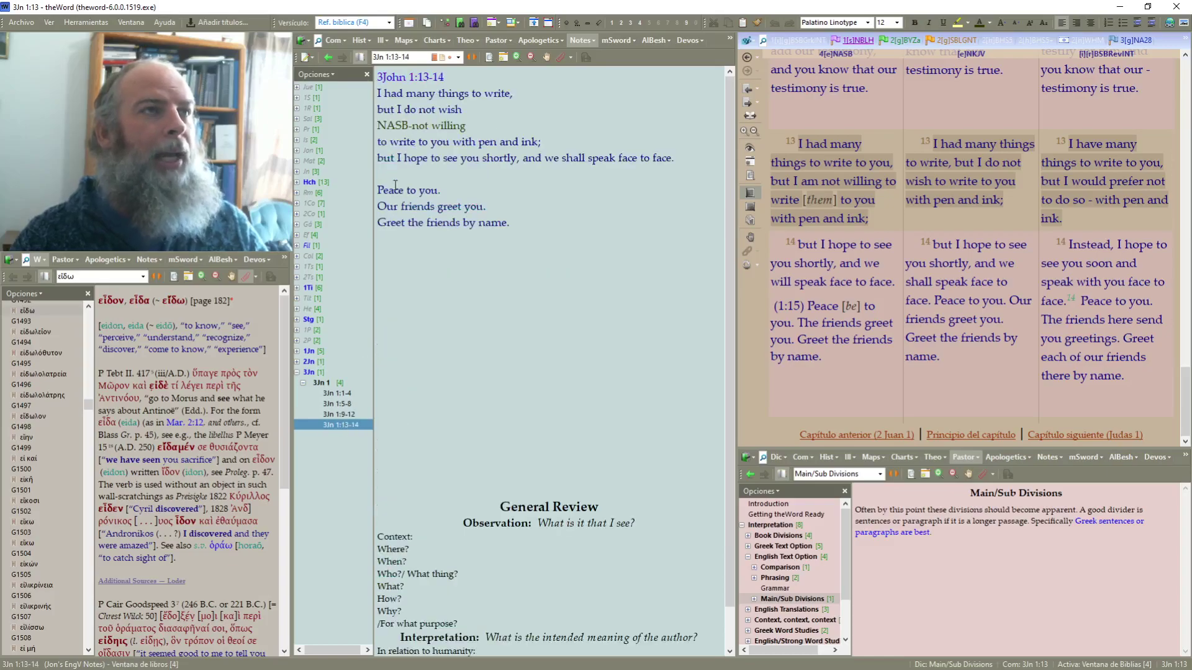
{"action": "left_click_drag", "start_coordinate": [467, 125], "coordinate": [351, 128]}
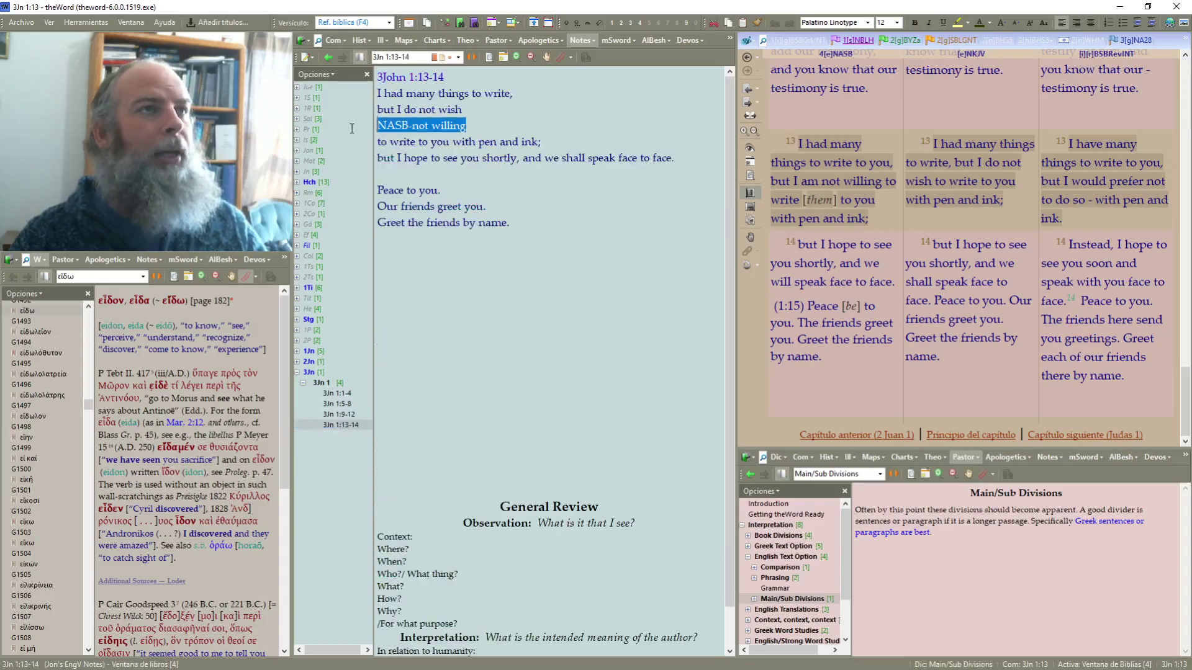
{"action": "left_click", "coordinate": [989, 23]}
{"action": "left_click", "coordinate": [991, 64]}
{"action": "left_click", "coordinate": [588, 157]}
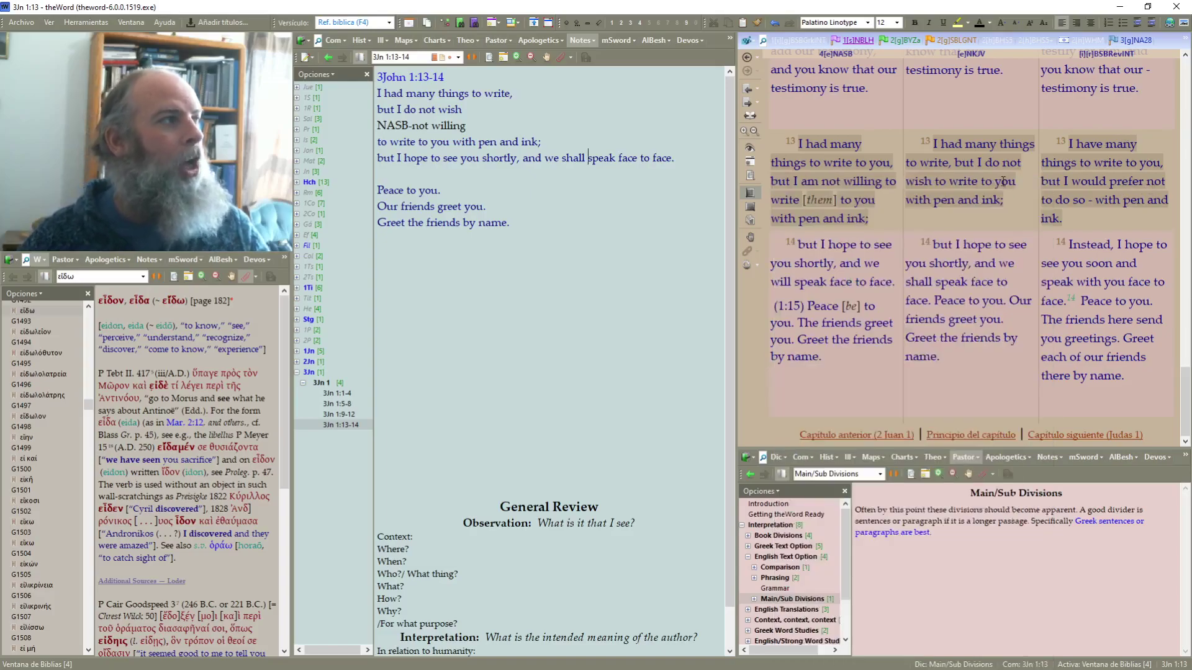
Add the translation note "BSB-prefer not to do so" on a new line under "NASB-not willing"
{"action": "left_click", "coordinate": [484, 129]}
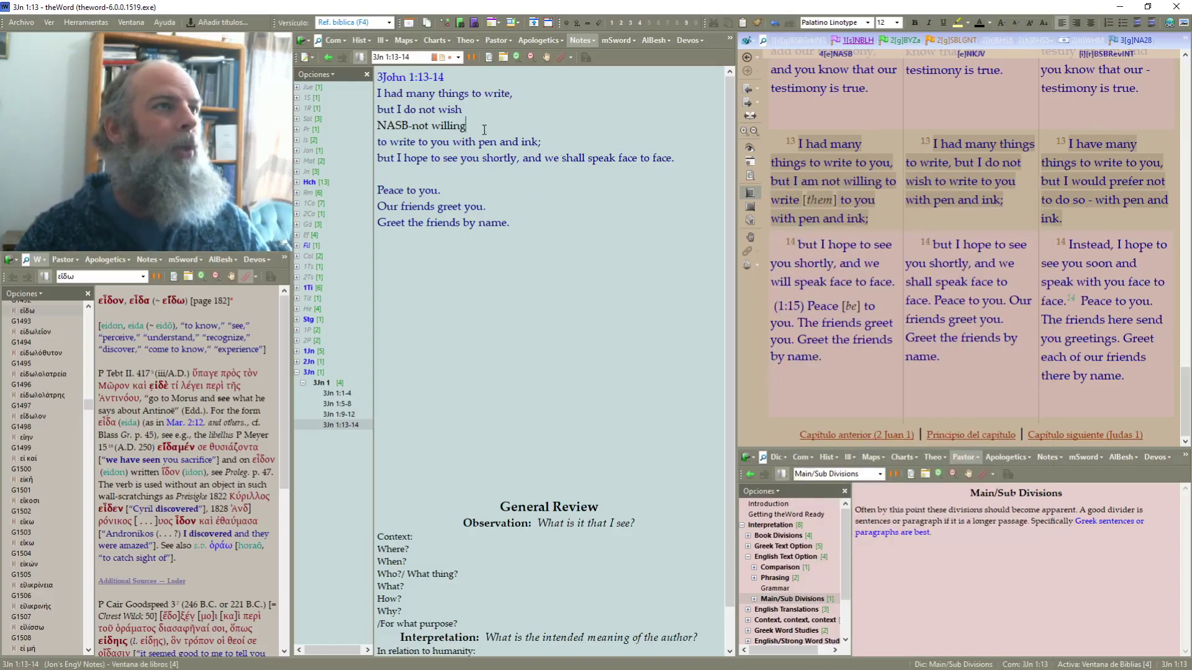
{"action": "key", "text": "Return"}
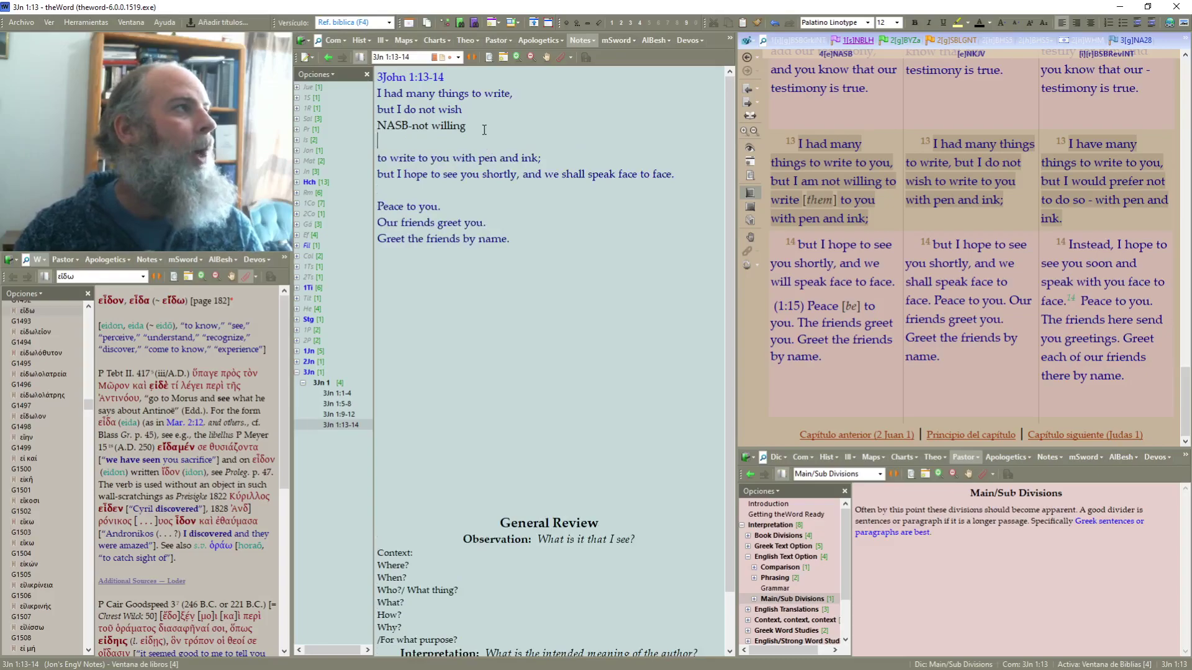
{"action": "type", "text": "NK"}
{"action": "key", "text": "BackSpace"}
{"action": "key", "text": "BackSpace"}
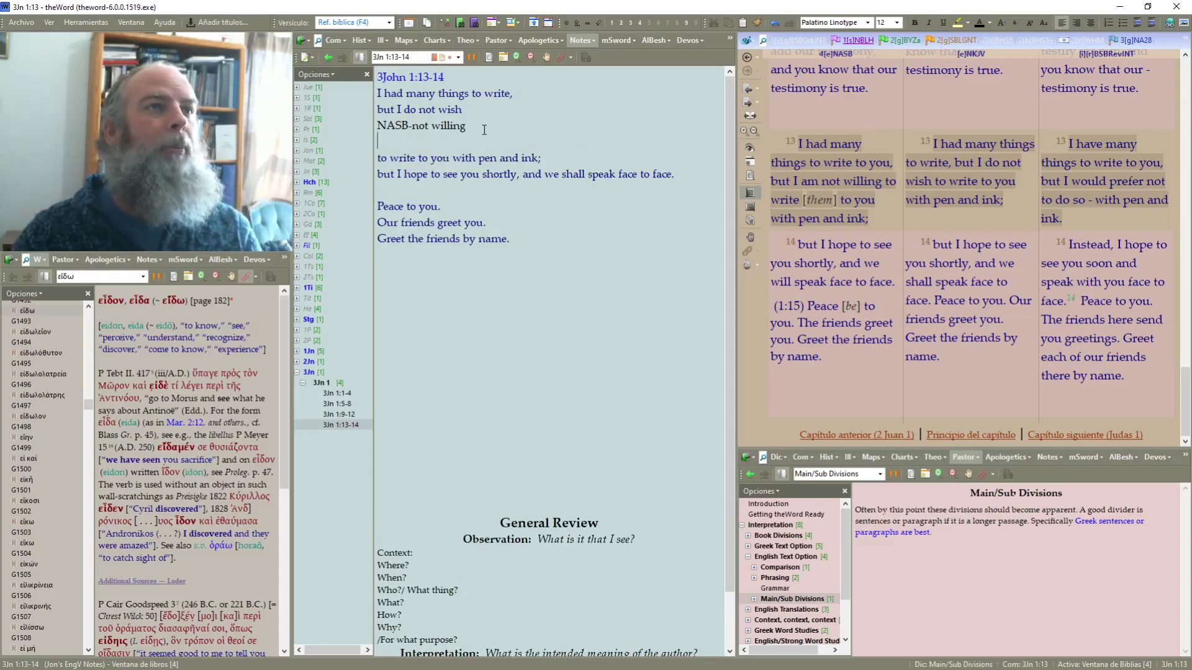
{"action": "type", "text": "BSB-prefer not to do so"}
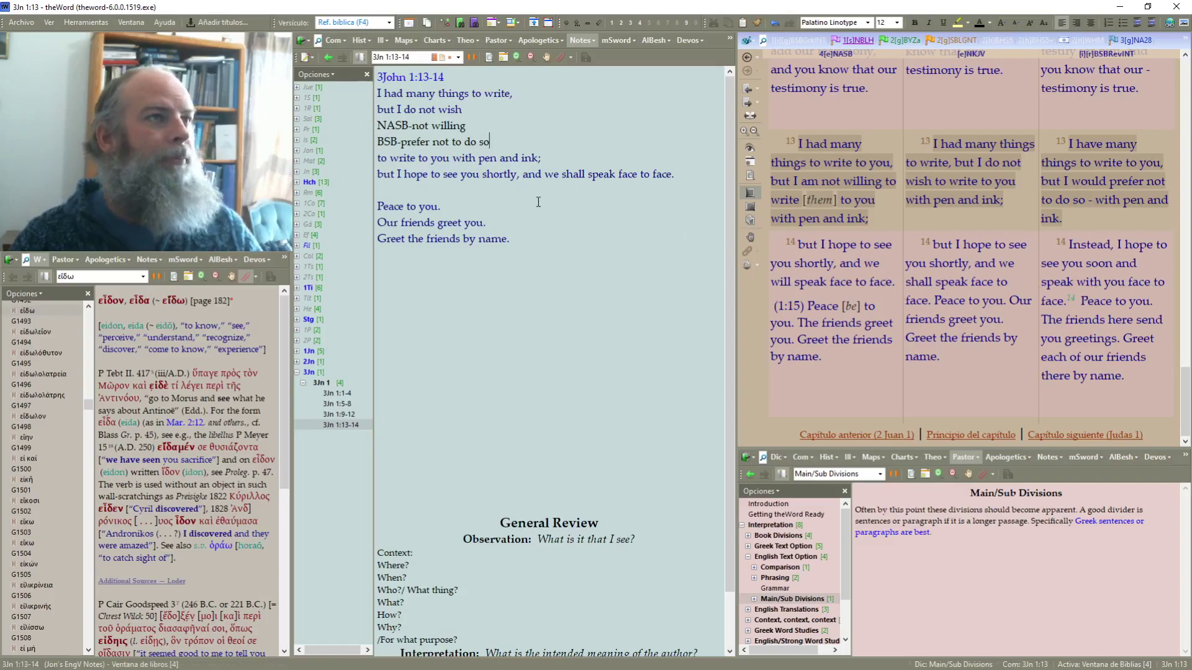
Put "and we shall speak face to face." and "to write," on lines of their own
{"action": "left_click", "coordinate": [524, 174]}
{"action": "key", "text": "Return"}
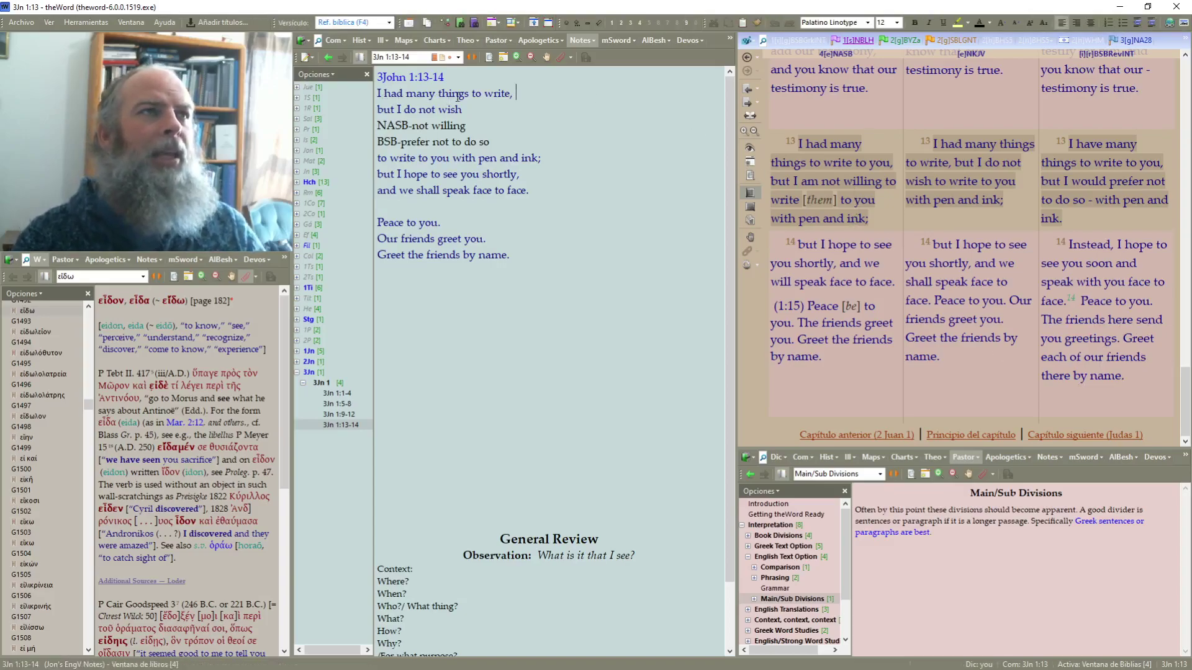
{"action": "key", "text": "Return"}
Add the grammar label "indirect object," on a new line under "to write,", checking the label style in the 3Jn 1:9-12 note
{"action": "left_click", "coordinate": [422, 111]}
{"action": "key", "text": "Return"}
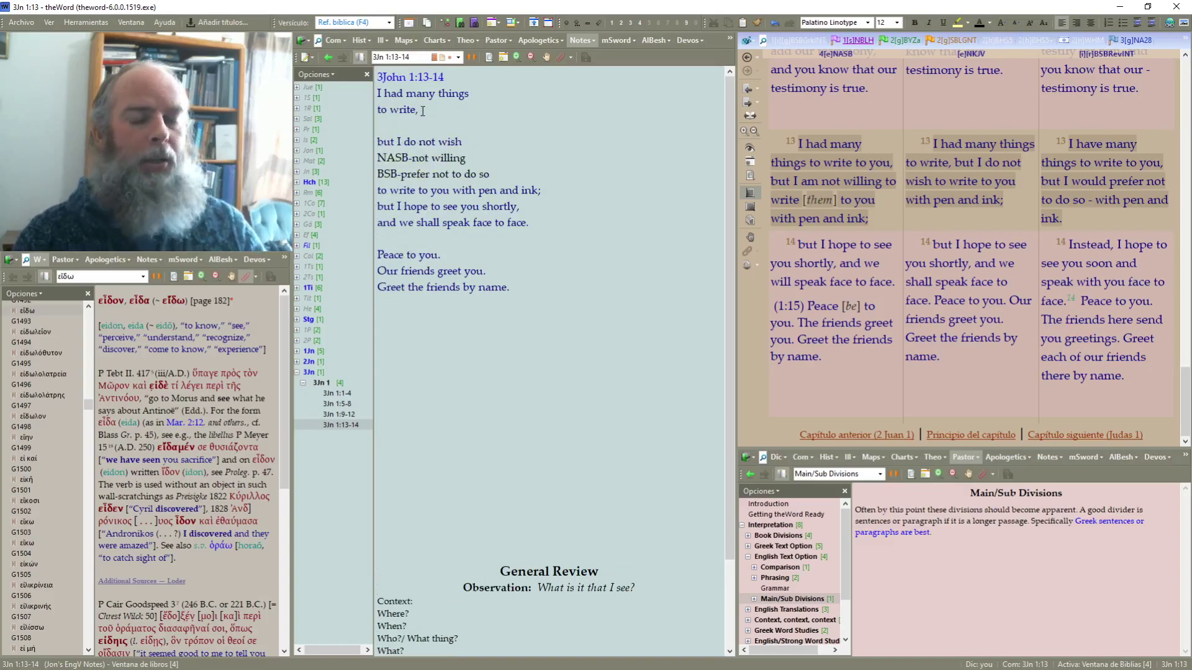
{"action": "type", "text": "indirect"}
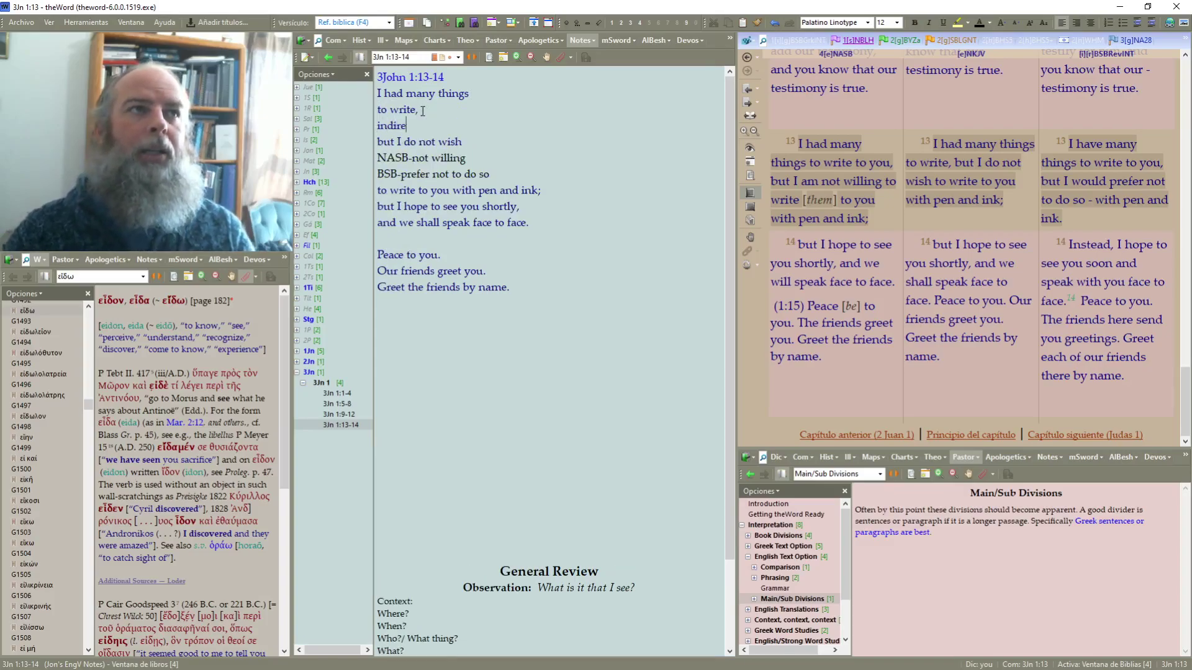
{"action": "left_click", "coordinate": [347, 415]}
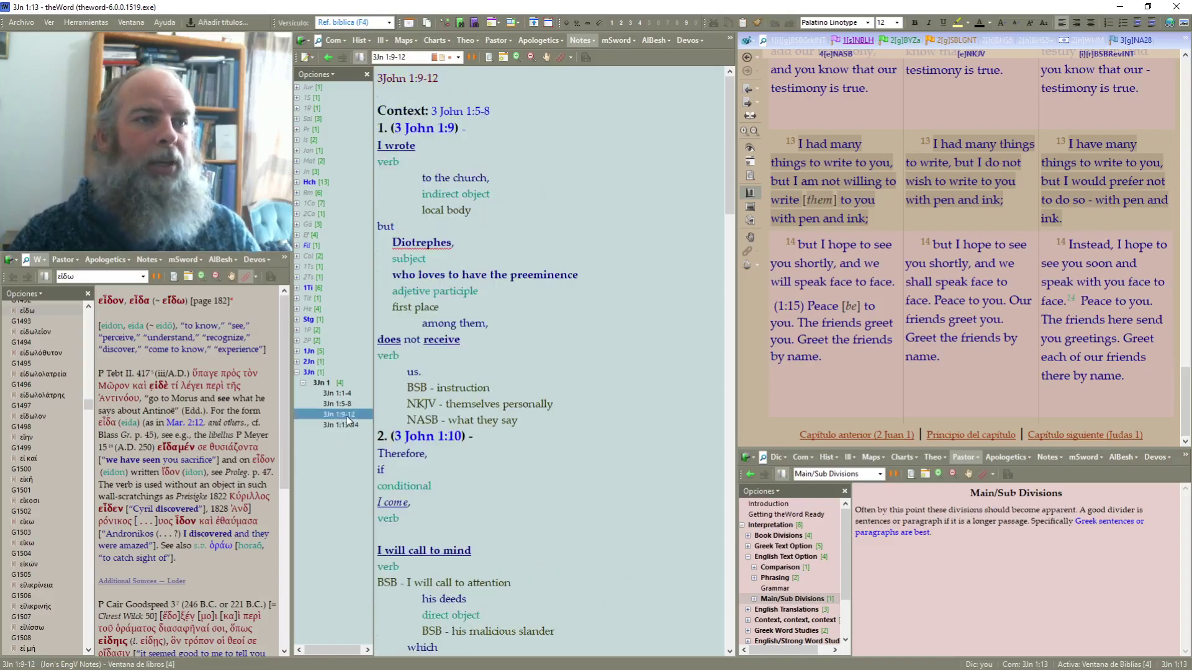
{"action": "left_click", "coordinate": [352, 427]}
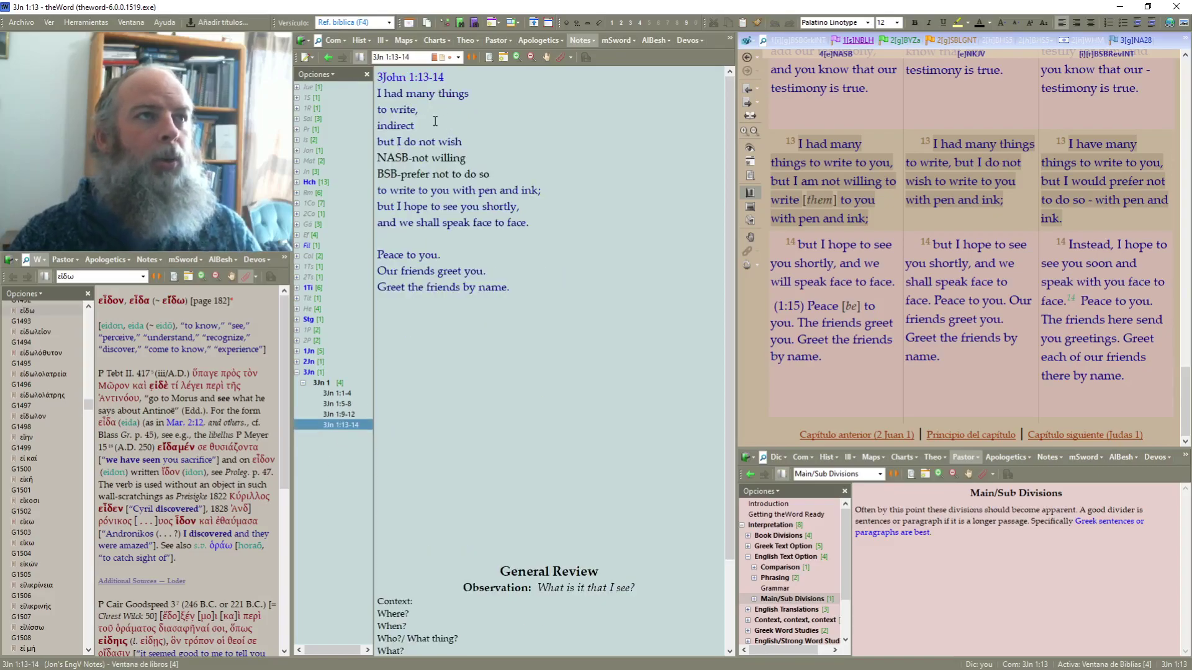
{"action": "left_click", "coordinate": [435, 121]}
{"action": "type", "text": "object,"}
Color the "indirect object," label teal
{"action": "key", "text": "shift+Home"}
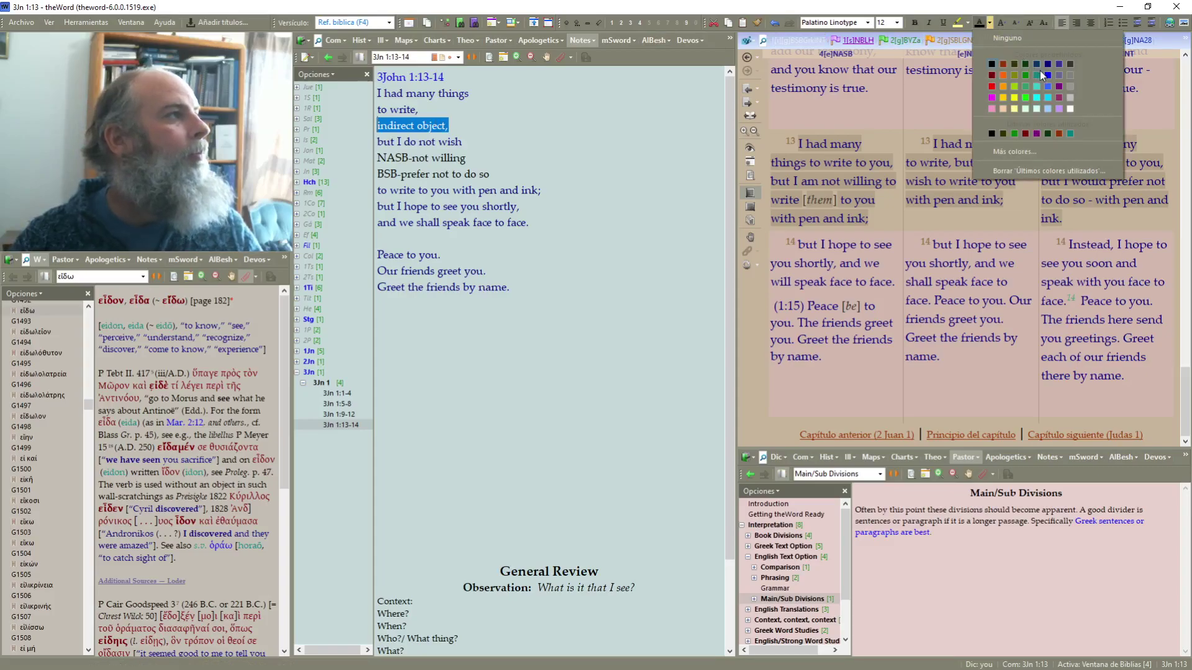
{"action": "left_click", "coordinate": [1041, 71]}
{"action": "left_click", "coordinate": [520, 125]}
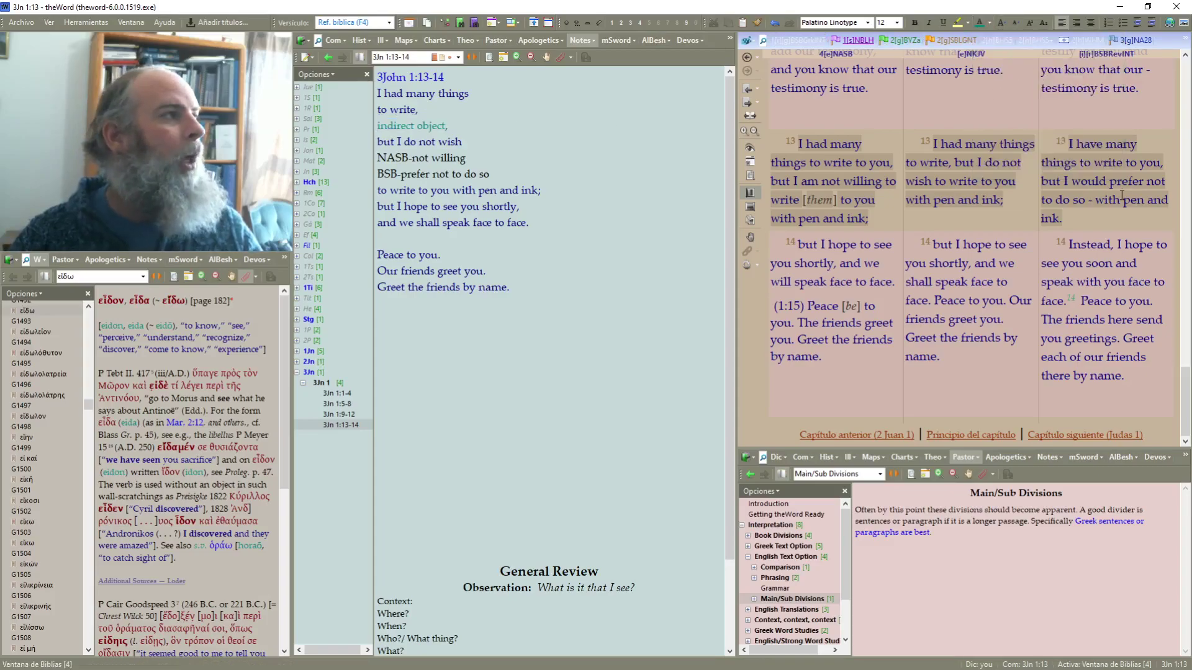
Check the word in the BSB text and reword the label under "to write," as "infinitive verb,"
{"action": "mouse_move", "coordinate": [1102, 164]}
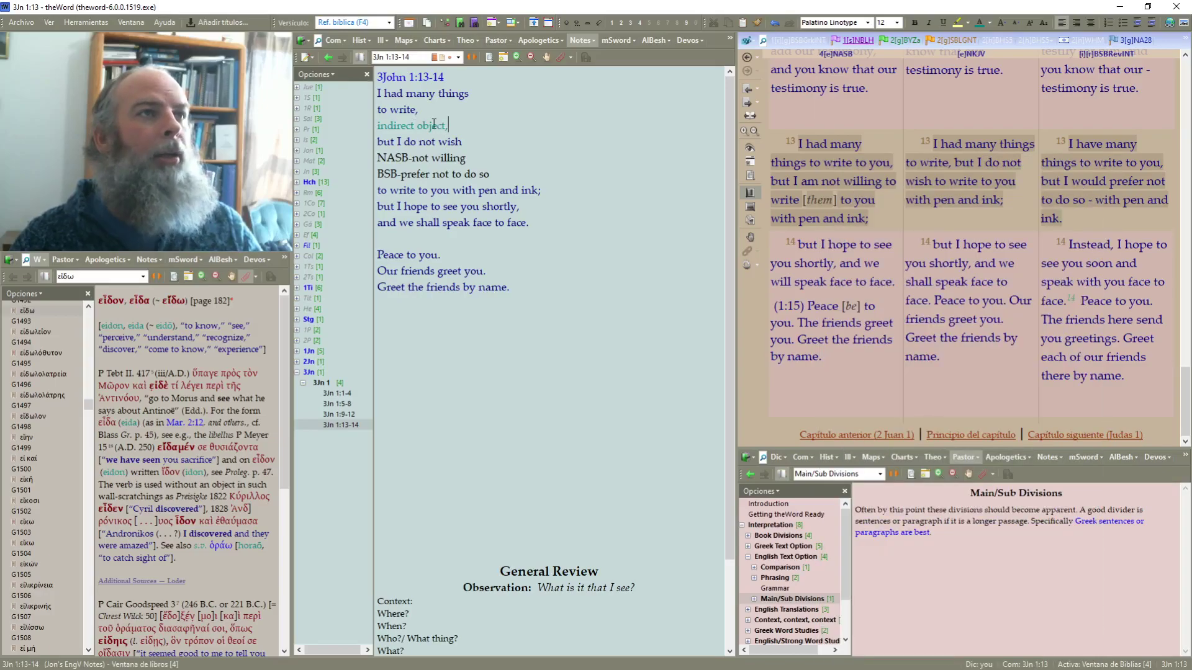
{"action": "left_click_drag", "start_coordinate": [447, 124], "coordinate": [389, 129]}
{"action": "key", "text": "Delete"}
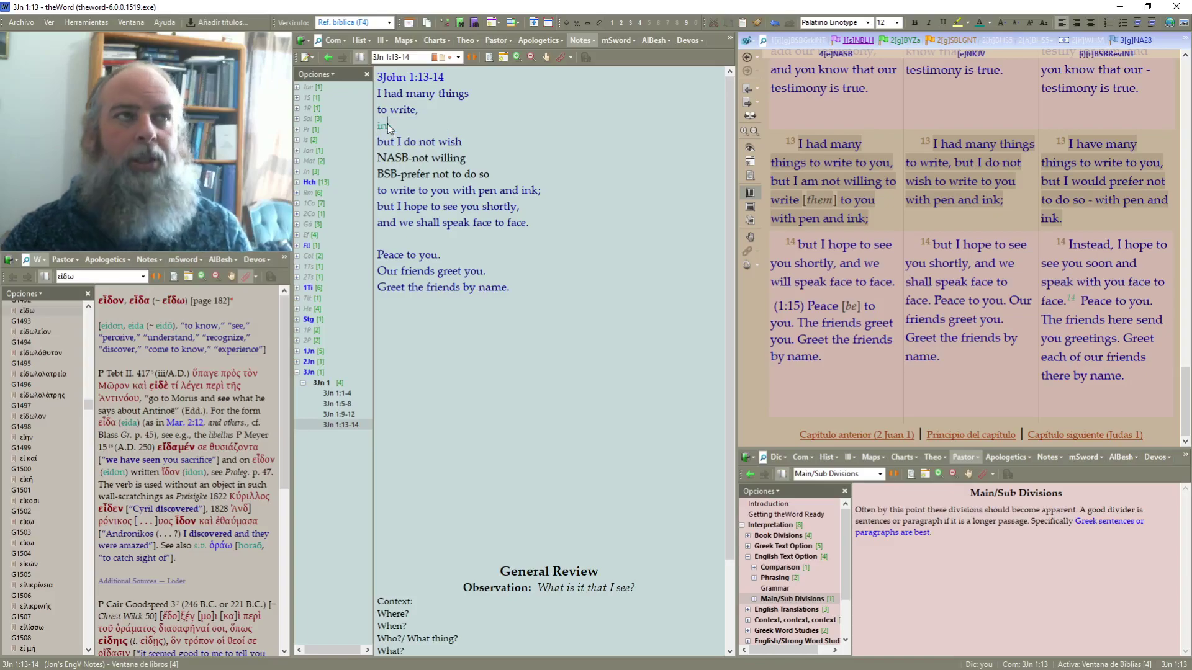
{"action": "type", "text": "finitive"}
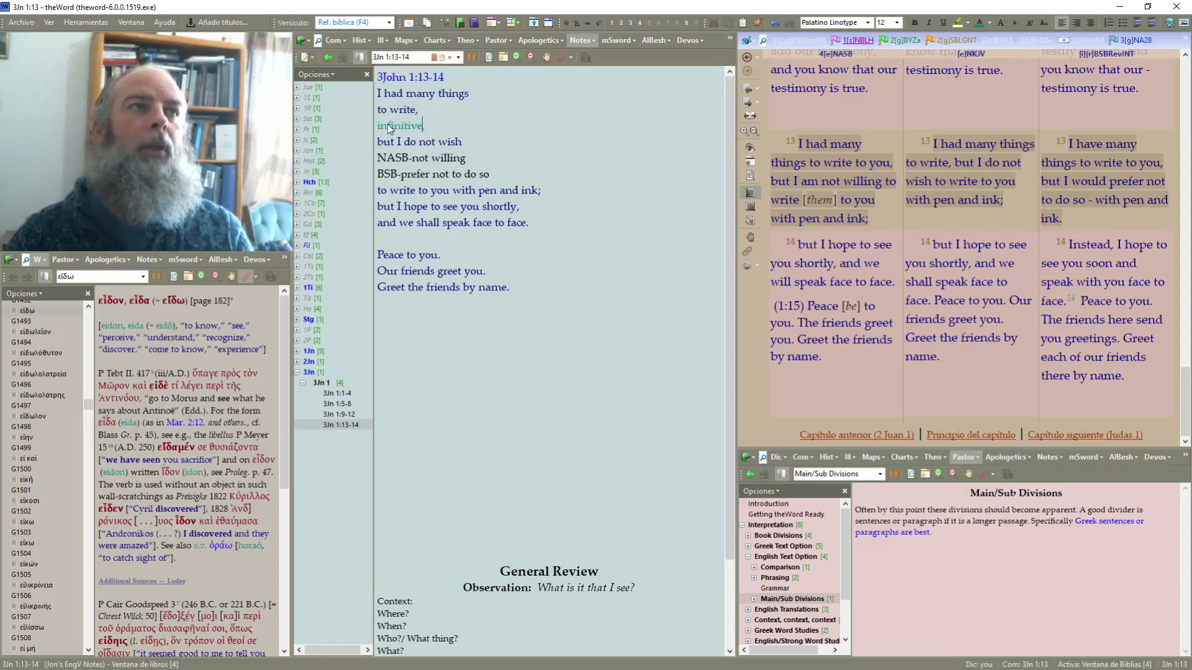
{"action": "type", "text": " verb"}
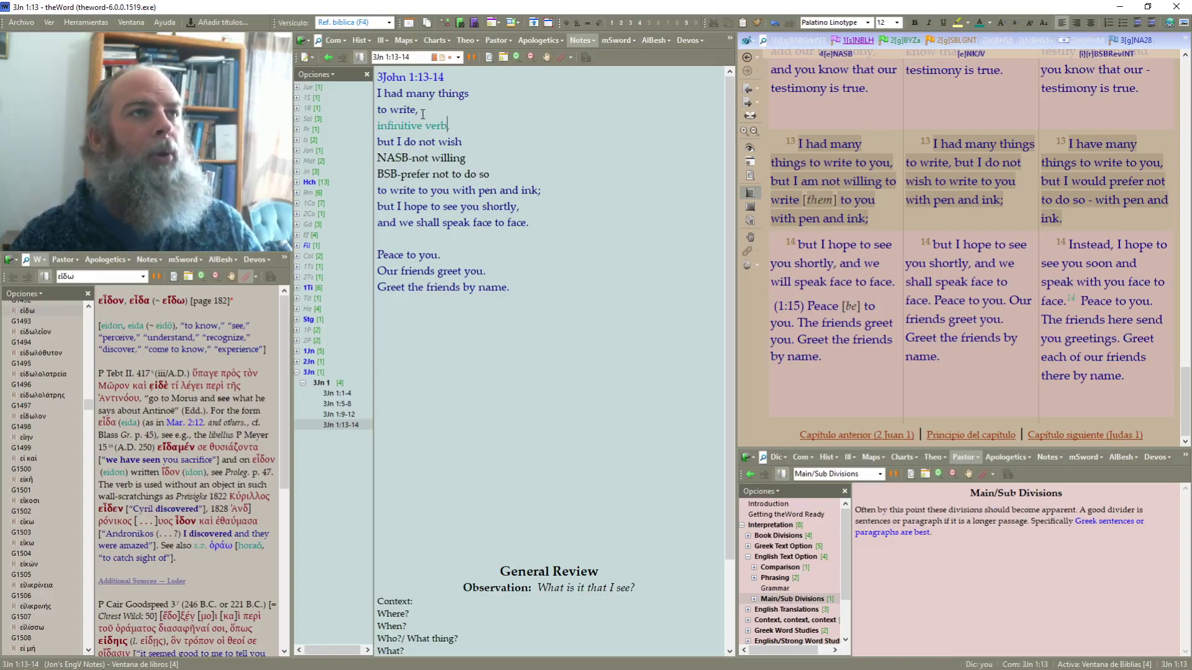
Underline "to write" and the "infinitive verb" label beneath it
{"action": "left_click_drag", "start_coordinate": [415, 110], "coordinate": [353, 113]}
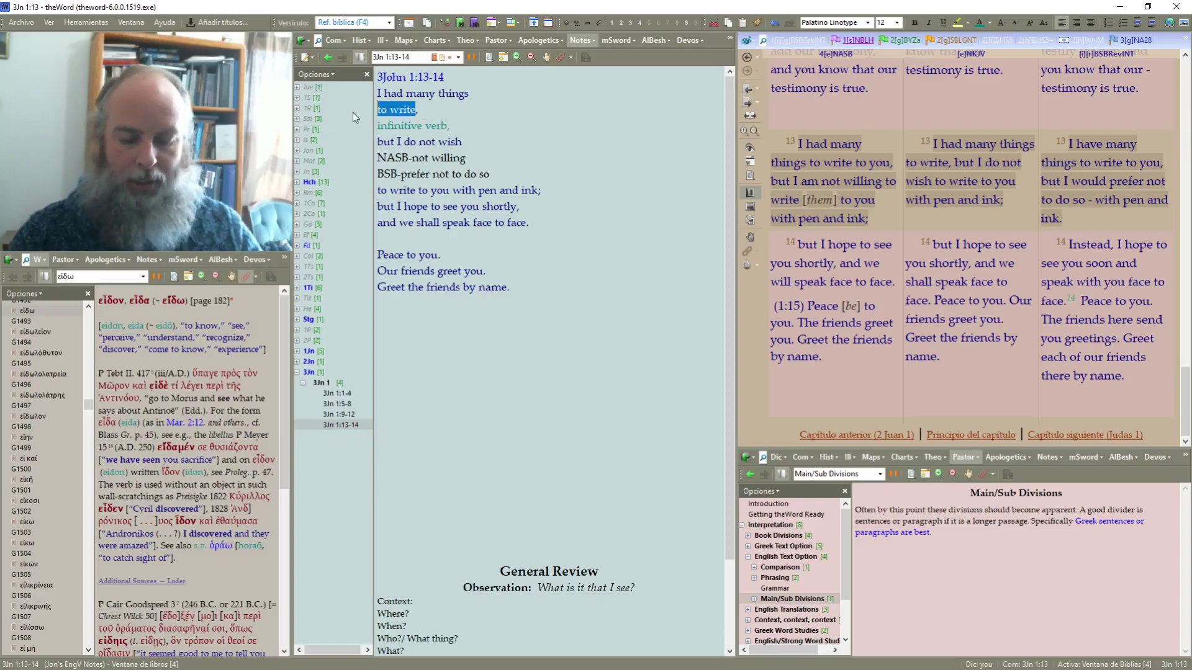
{"action": "left_click_drag", "start_coordinate": [447, 126], "coordinate": [366, 126]}
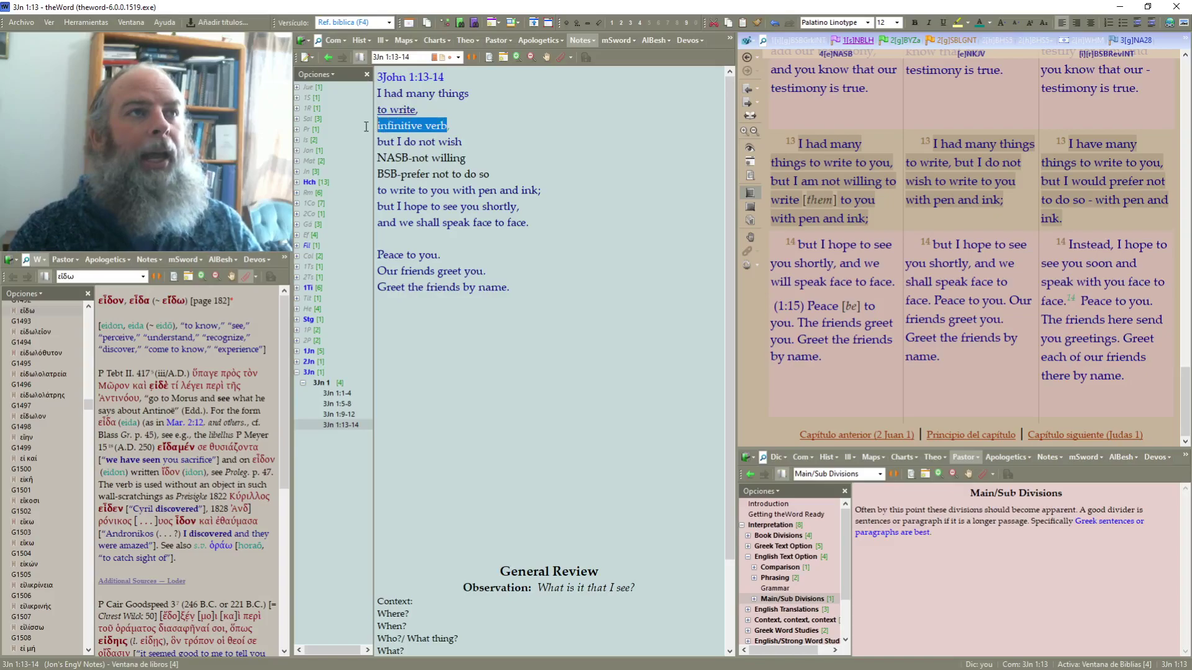
{"action": "key", "text": "ctrl+u"}
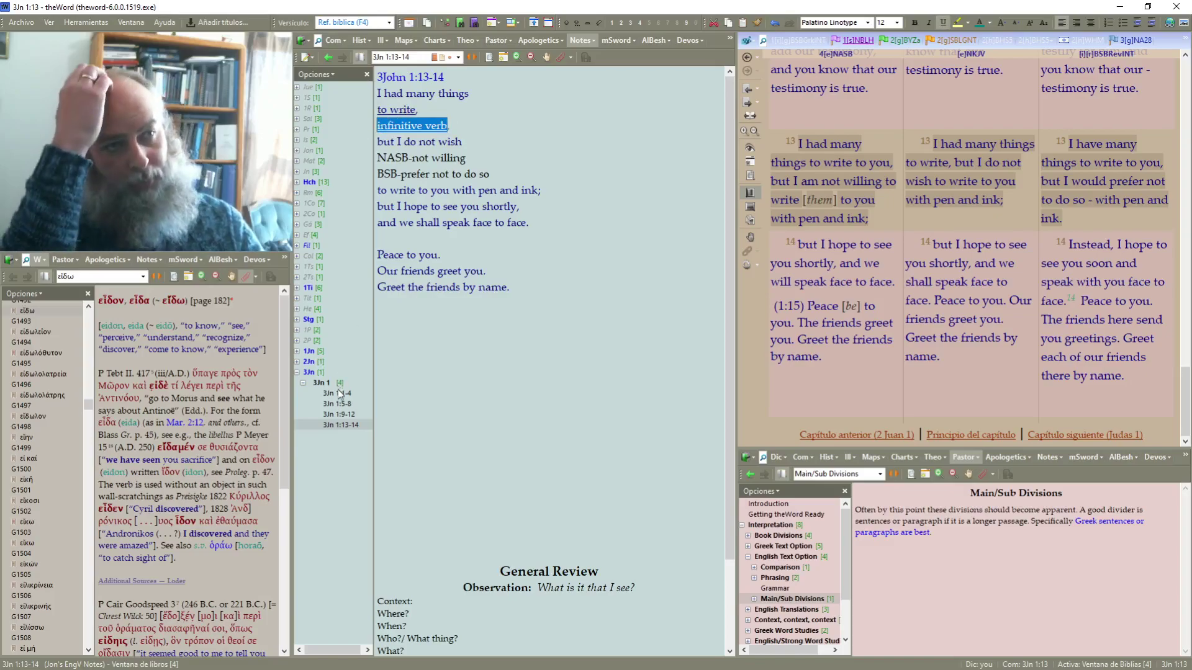
Compare with the 3Jn 1:9-12 note and remove the underline from the "infinitive verb" label only
{"action": "left_click", "coordinate": [341, 412]}
{"action": "left_click", "coordinate": [344, 426]}
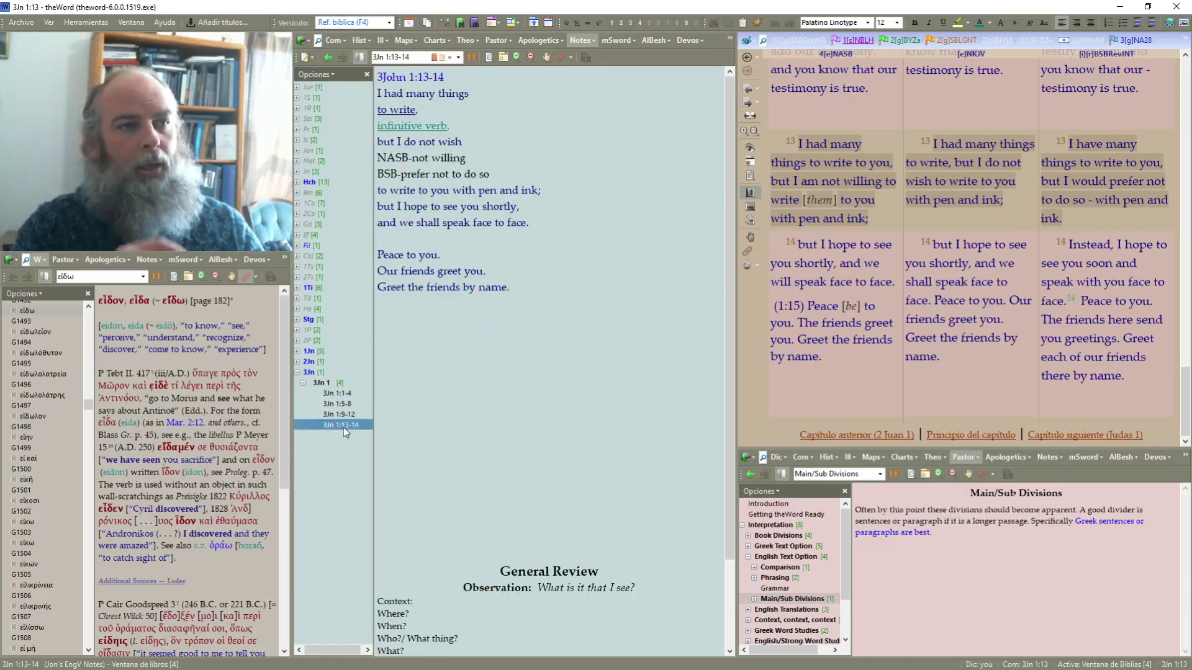
{"action": "left_click", "coordinate": [462, 195]}
{"action": "left_click", "coordinate": [473, 146]}
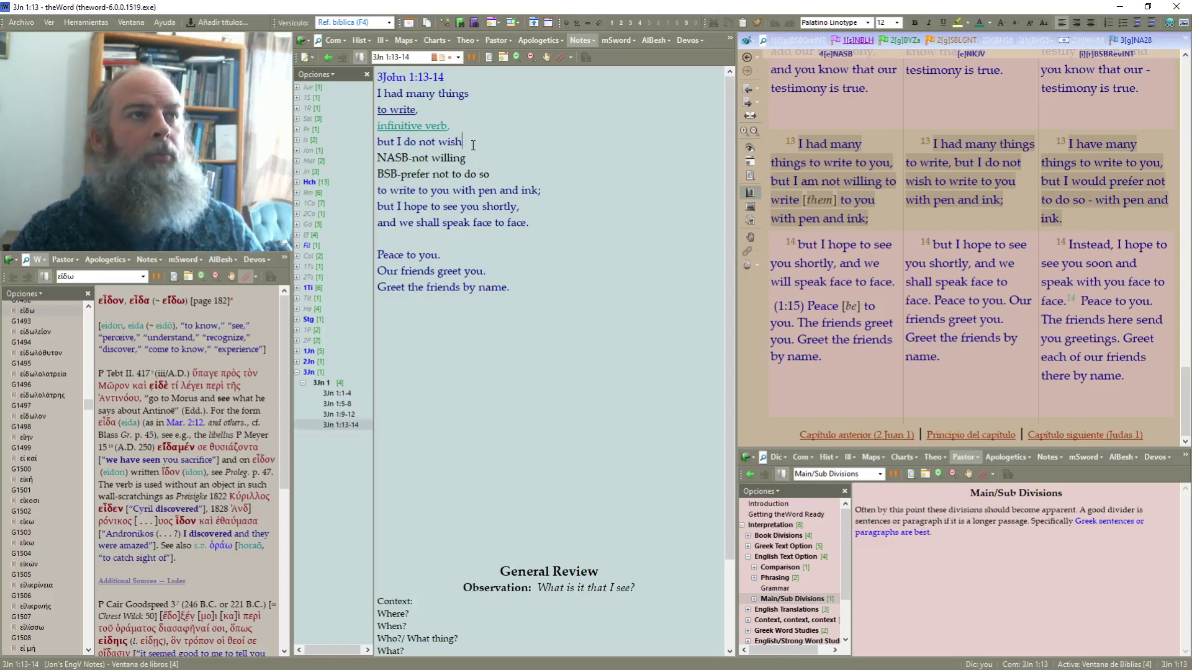
{"action": "left_click_drag", "start_coordinate": [448, 127], "coordinate": [370, 128]}
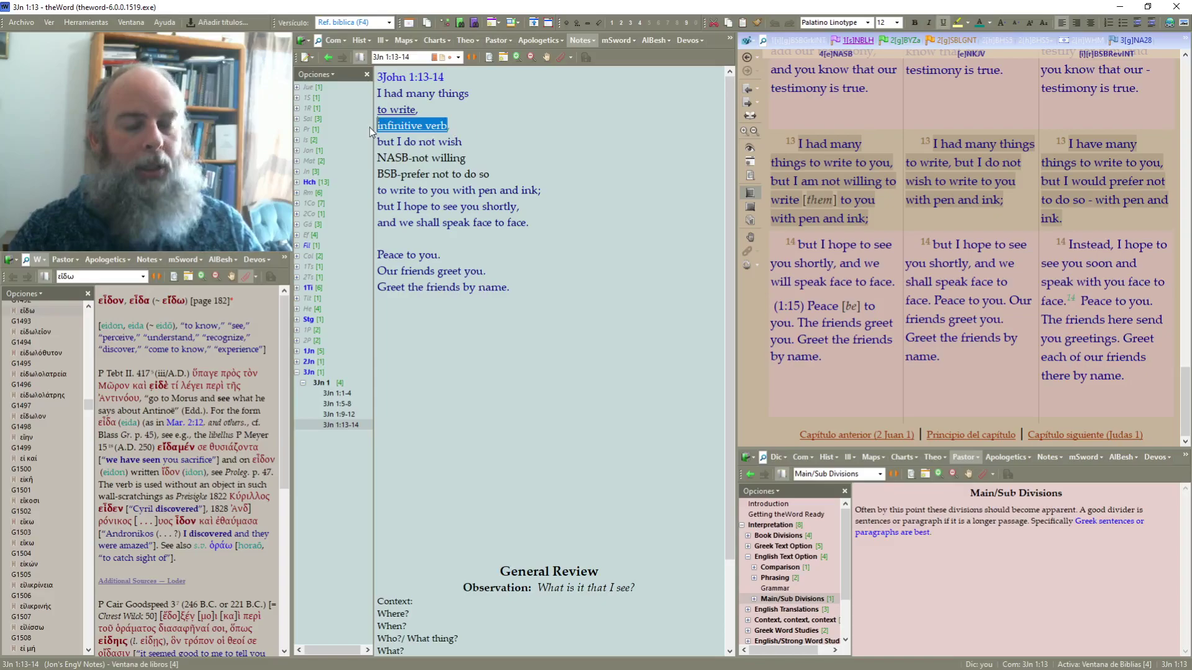
{"action": "left_click", "coordinate": [483, 113]}
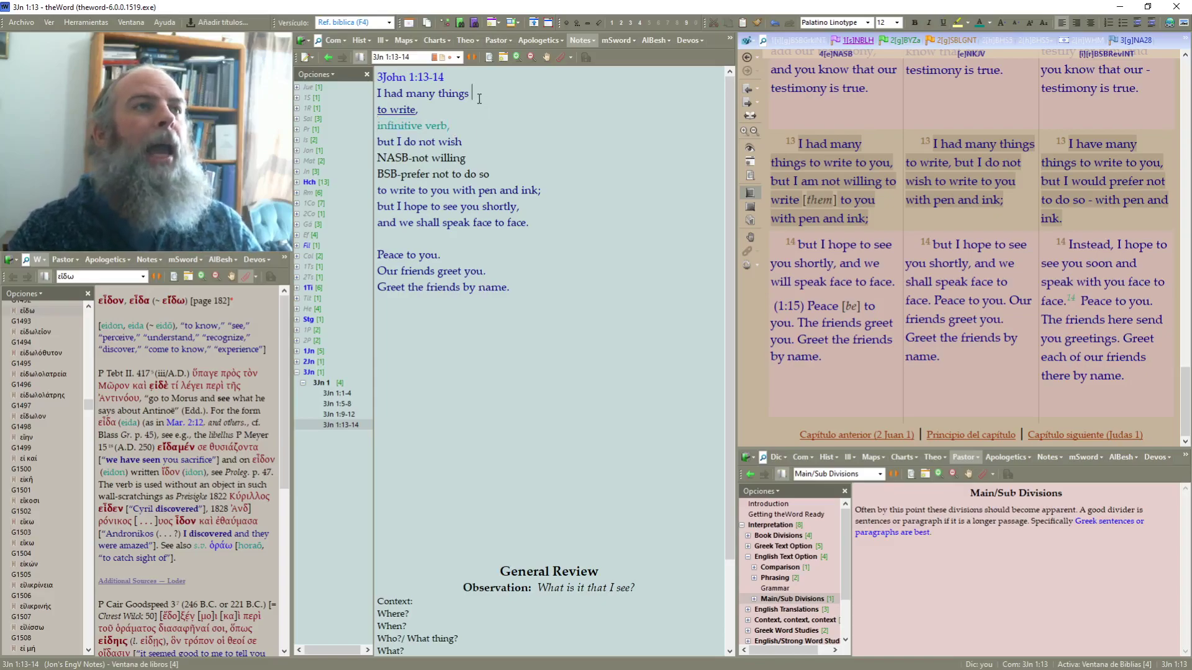
Put "many things" on its own line between "I had" and "to write," without a blank line
{"action": "left_click", "coordinate": [480, 98]}
{"action": "key", "text": "Return"}
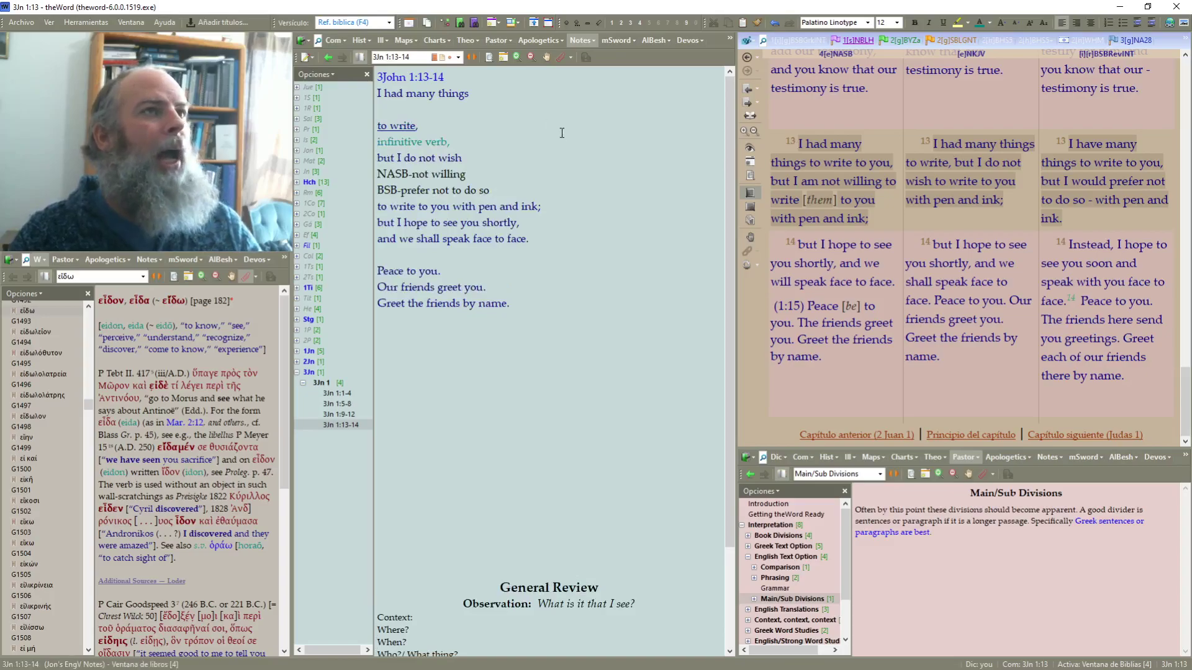
{"action": "left_click", "coordinate": [405, 93]}
{"action": "key", "text": "Return"}
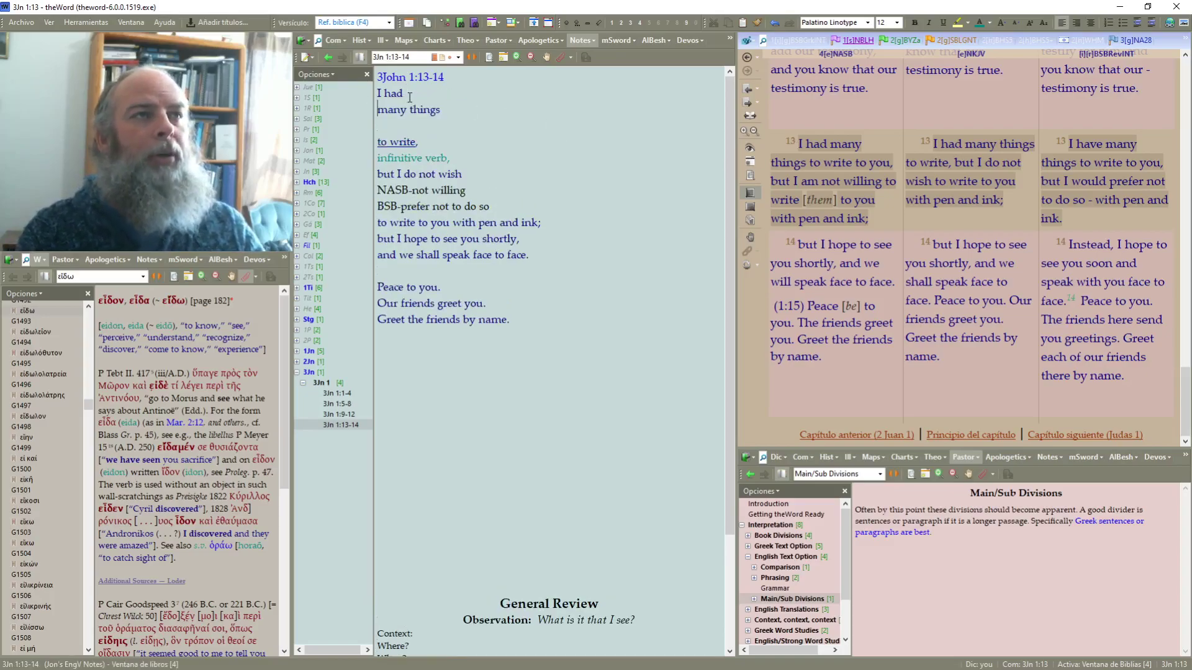
{"action": "left_click", "coordinate": [452, 107]}
{"action": "key", "text": "Delete"}
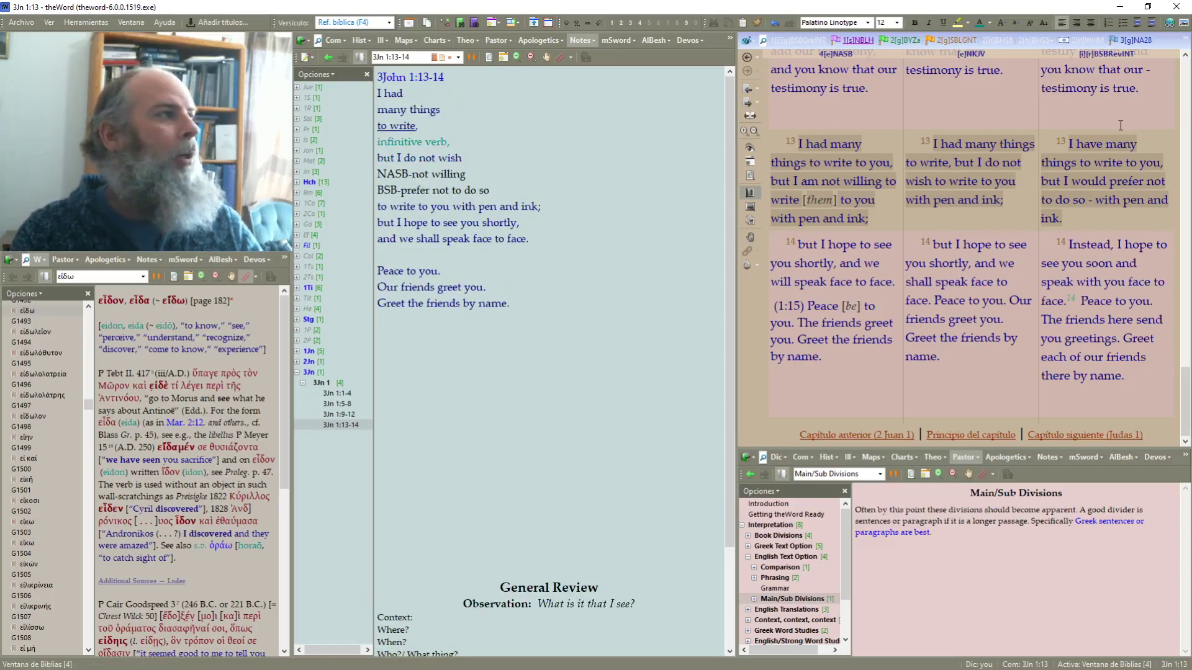
Check the BSB morphology of "I have many" and add a teal "direct object" label under "many things"
{"action": "mouse_move", "coordinate": [1076, 144]}
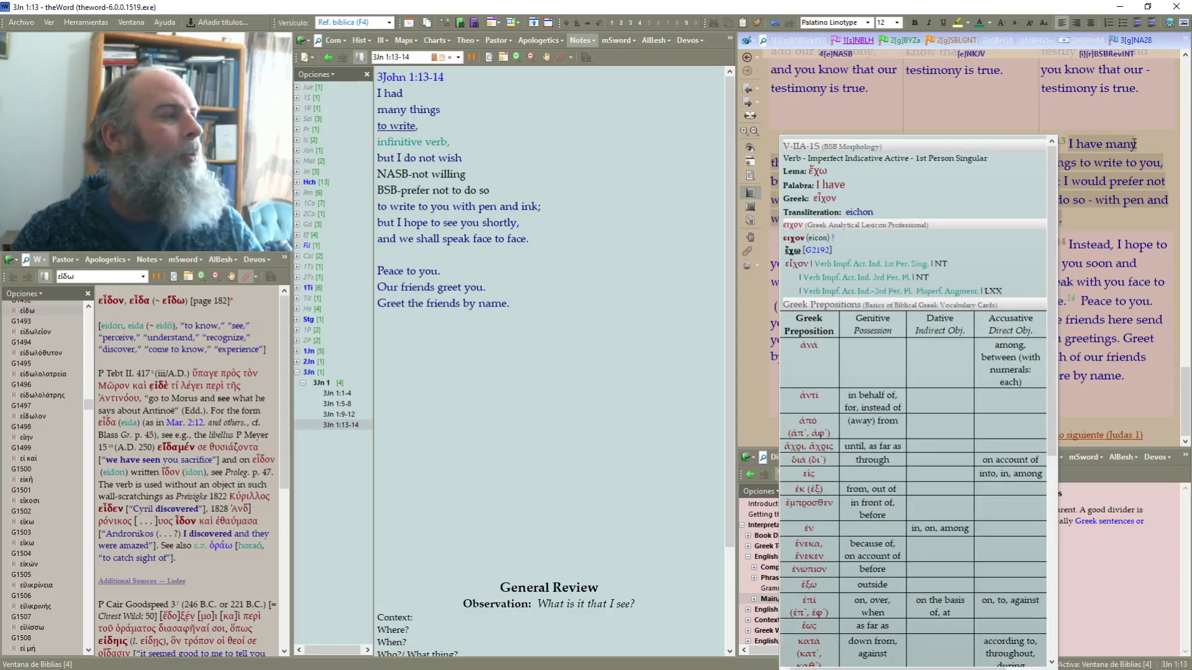
{"action": "mouse_move", "coordinate": [1128, 143]}
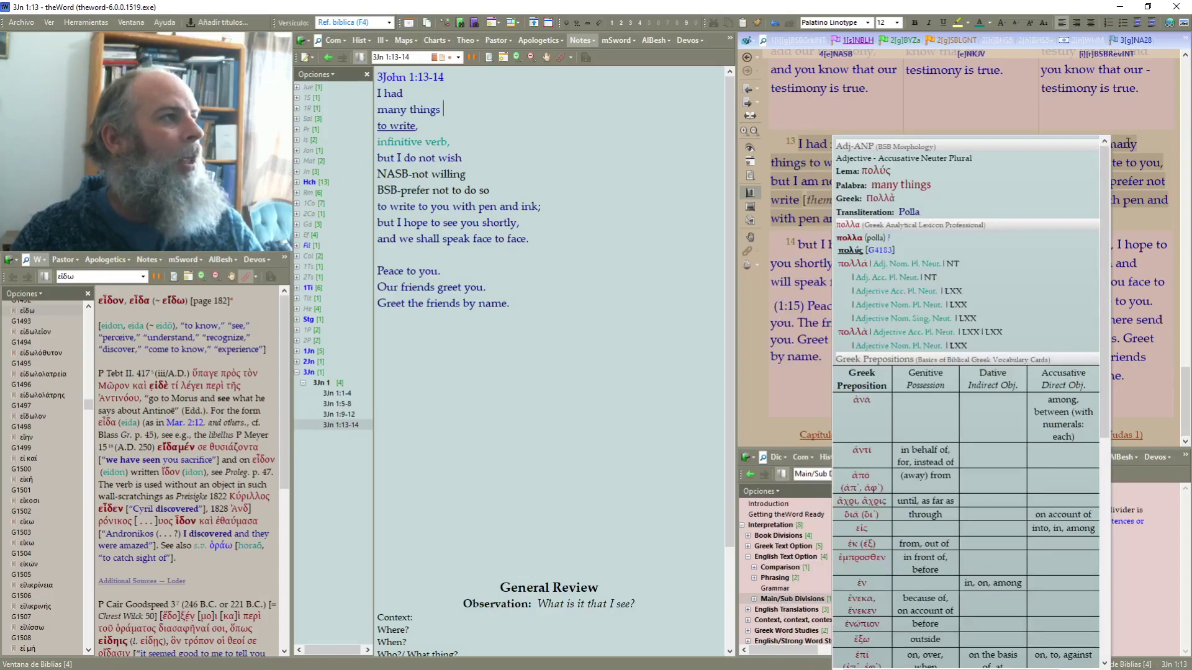
{"action": "key", "text": "Return"}
{"action": "type", "text": "direct object"}
{"action": "key", "text": "shift+Home"}
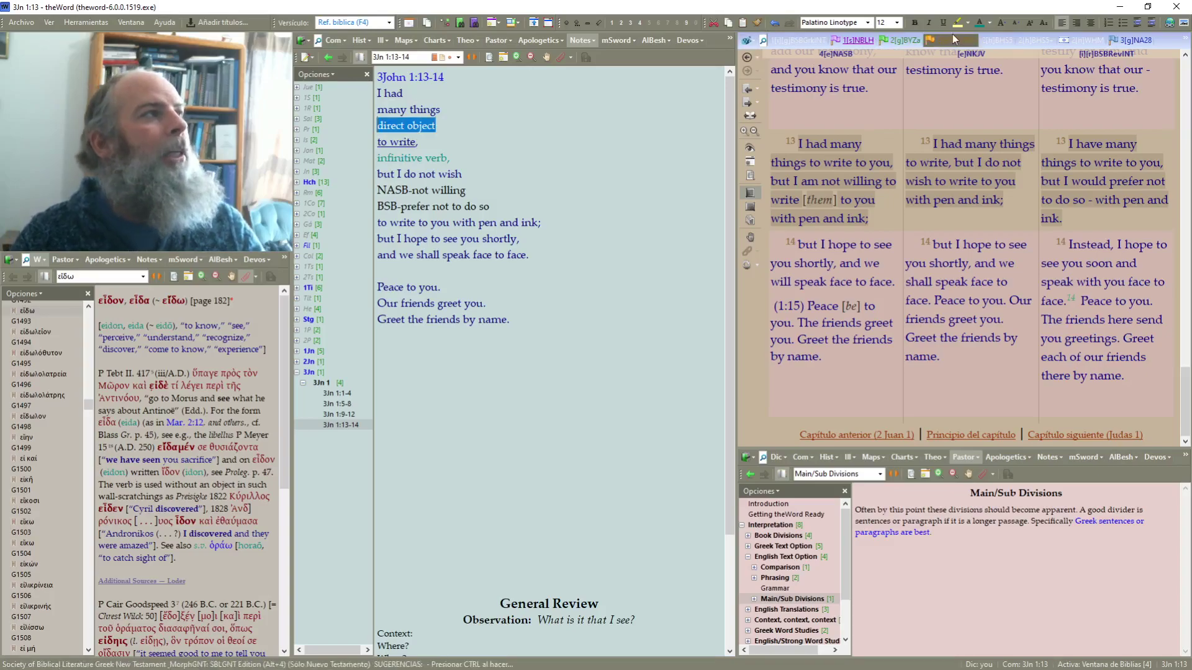
{"action": "left_click", "coordinate": [978, 25]}
Indent the "many things" and "direct object" lines by two levels
{"action": "left_click_drag", "start_coordinate": [448, 124], "coordinate": [377, 110]}
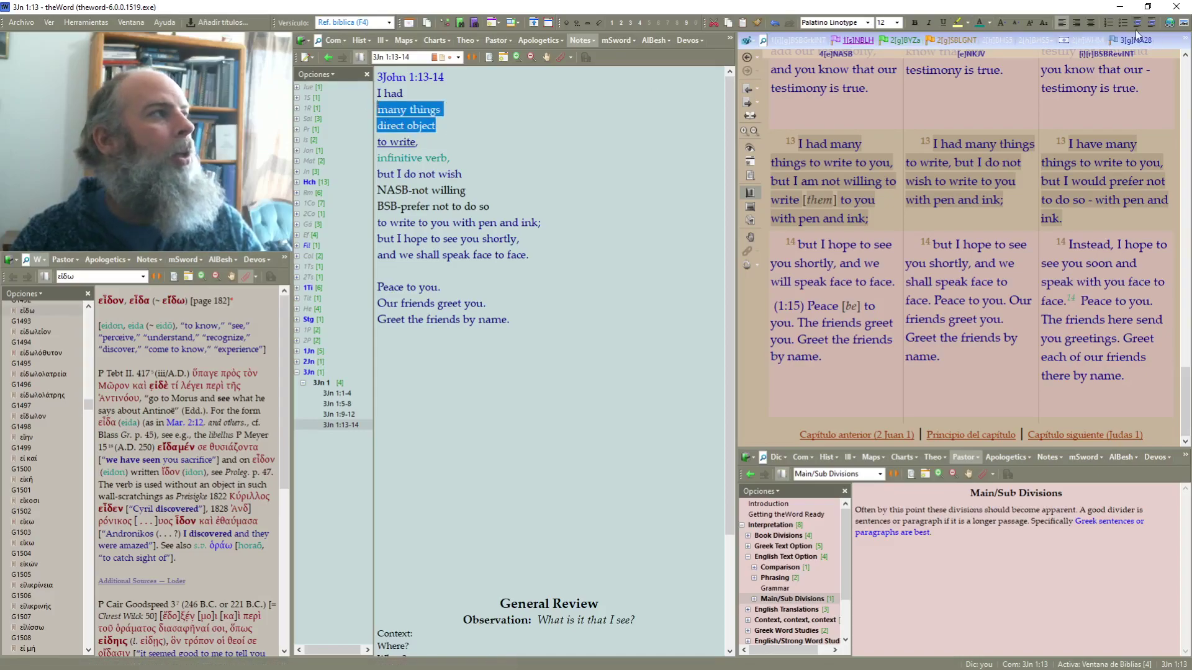
{"action": "left_click", "coordinate": [1150, 25]}
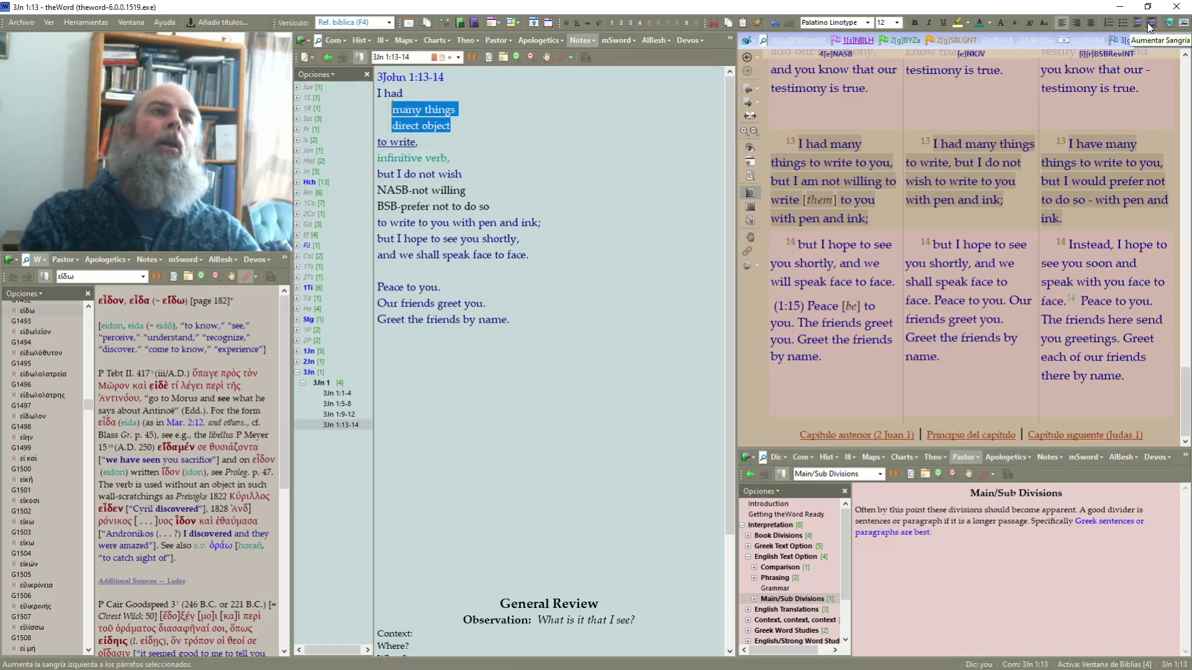
{"action": "left_click", "coordinate": [1150, 25]}
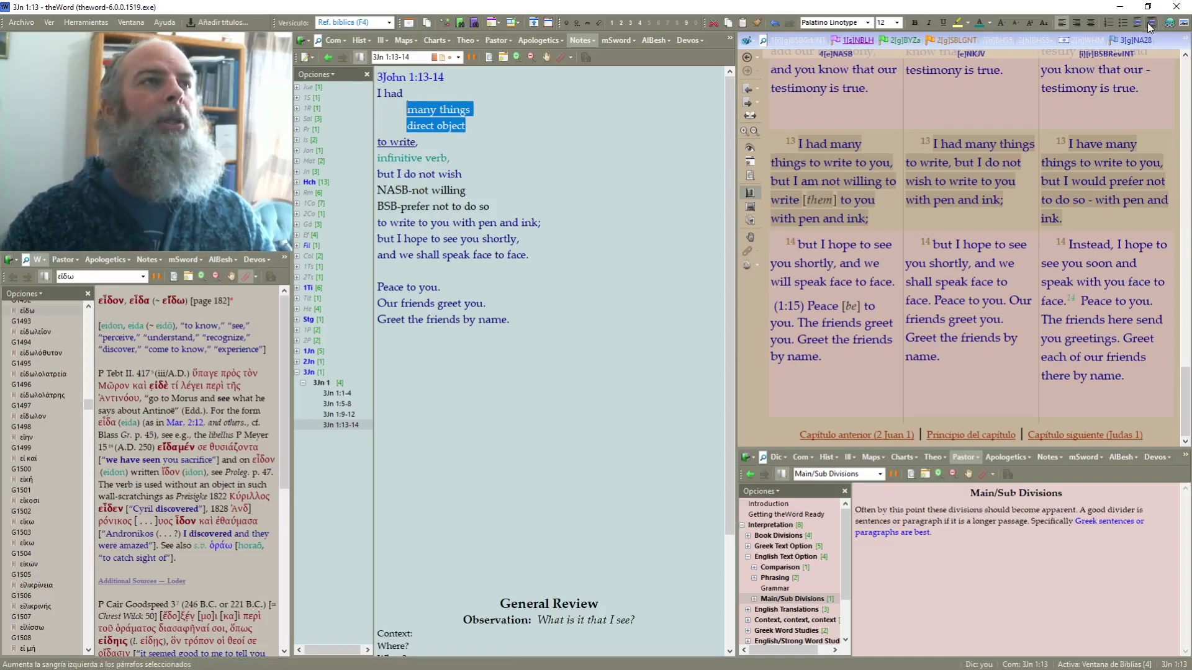
Add a teal "verb" label on a new line under "I had"
{"action": "left_click", "coordinate": [422, 88]}
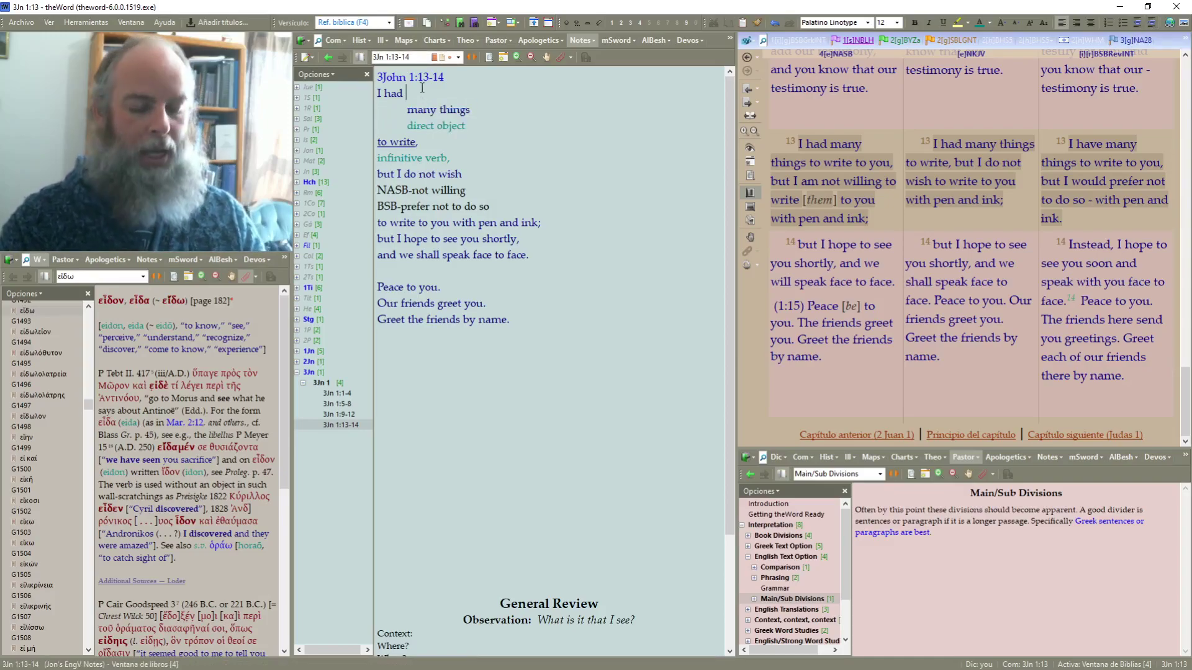
{"action": "key", "text": "Return"}
{"action": "type", "text": "verb"}
{"action": "key", "text": "shift+Home"}
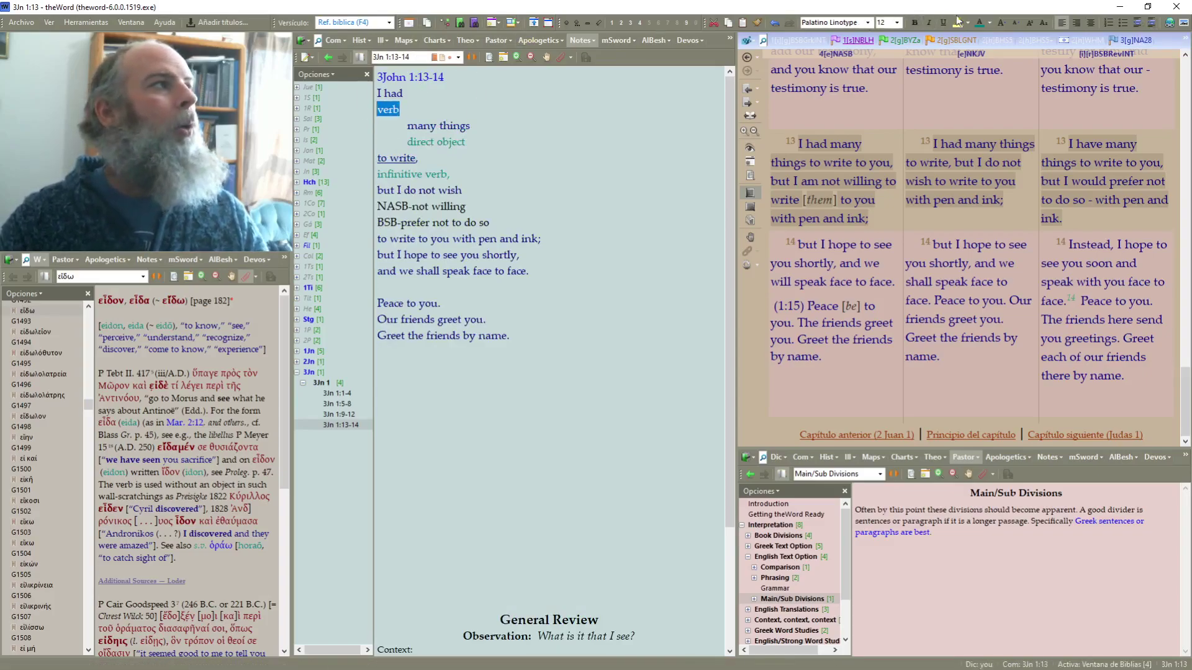
Make "I had" bold and underlined
{"action": "key", "text": "Up"}
{"action": "key", "text": "shift+End"}
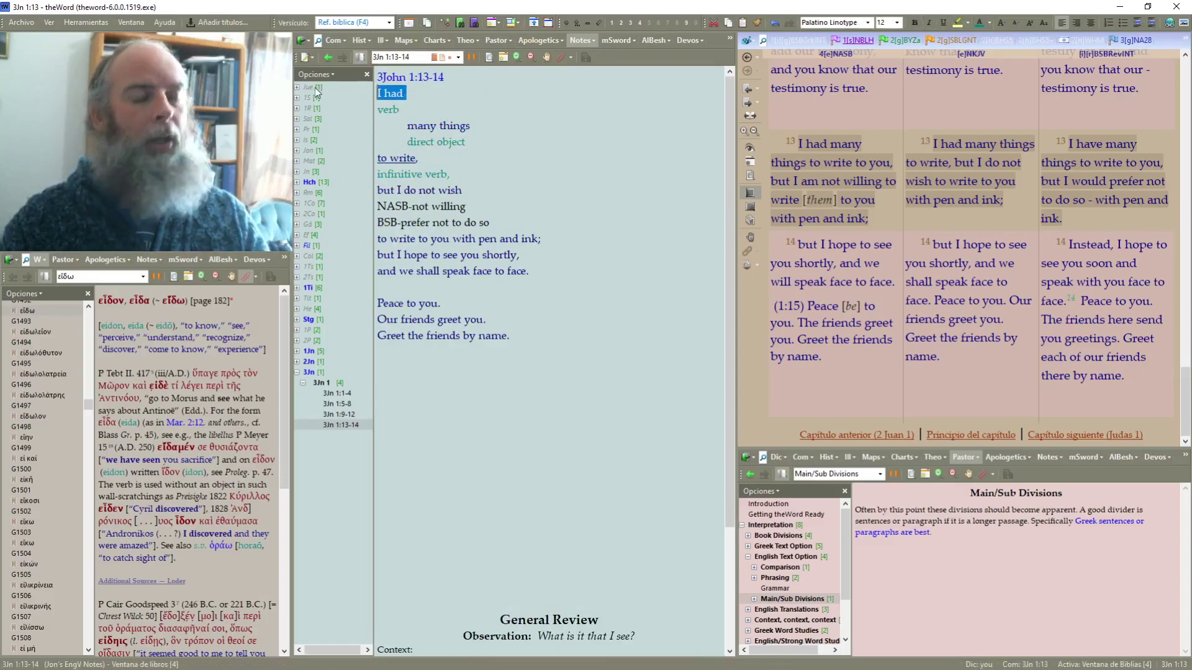
{"action": "key", "text": "ctrl+b"}
{"action": "key", "text": "ctrl+u"}
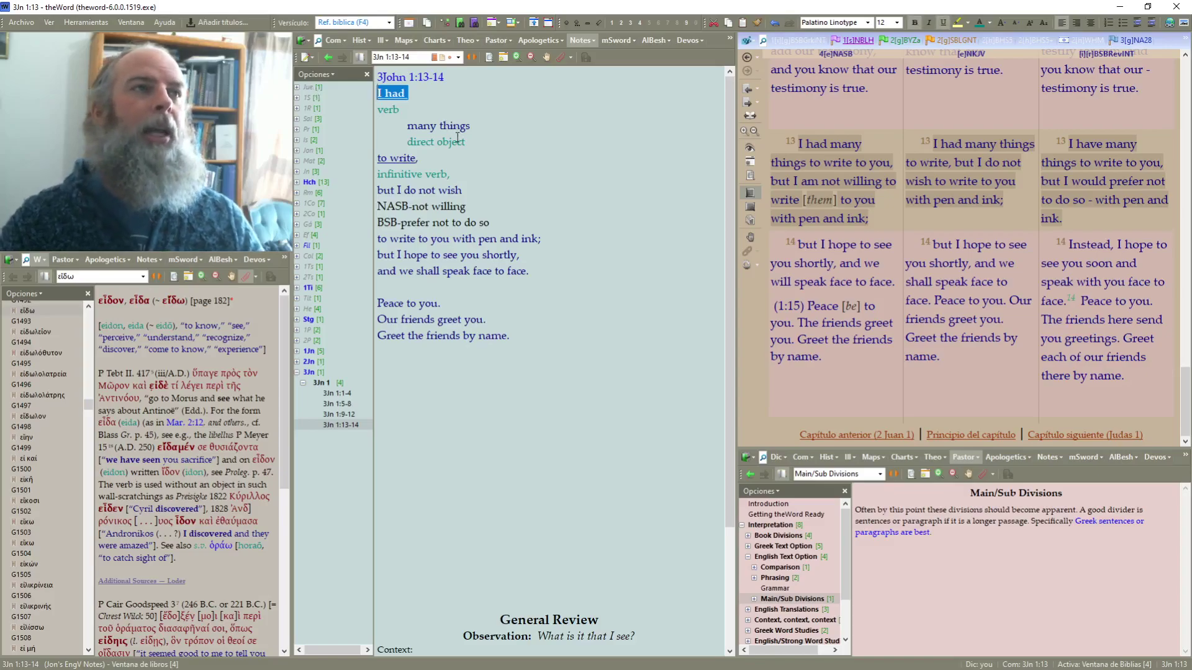
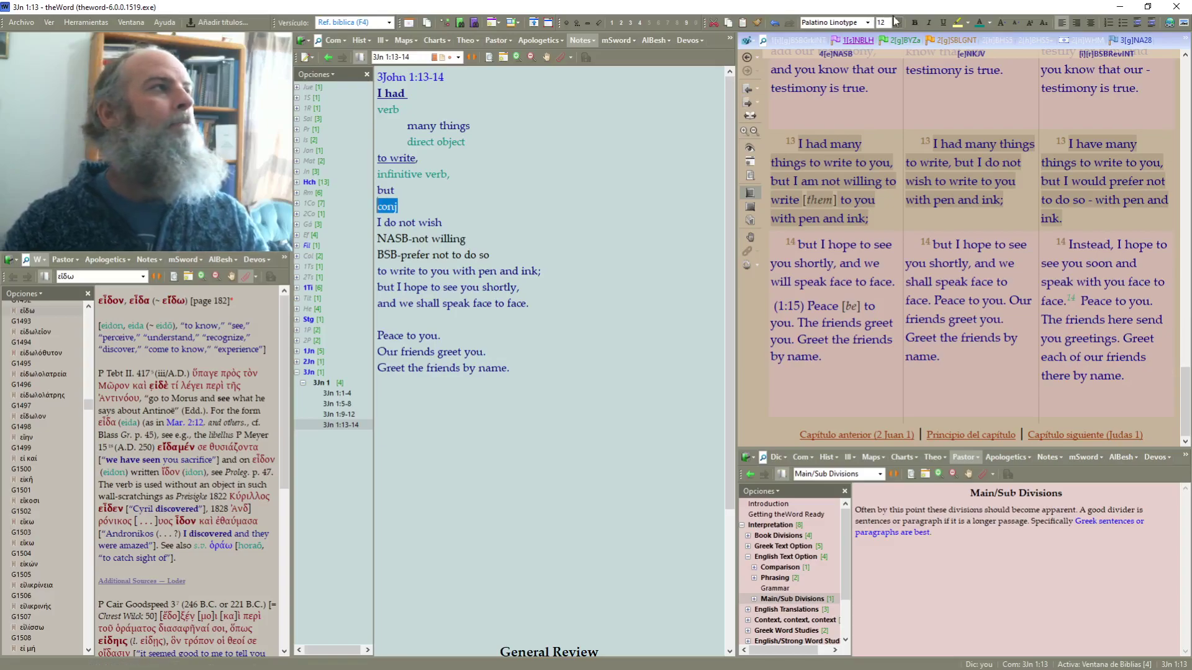
Make "I do" and "wish" bold and underlined in "I do not wish", keeping "not" plain
{"action": "left_click", "coordinate": [484, 196]}
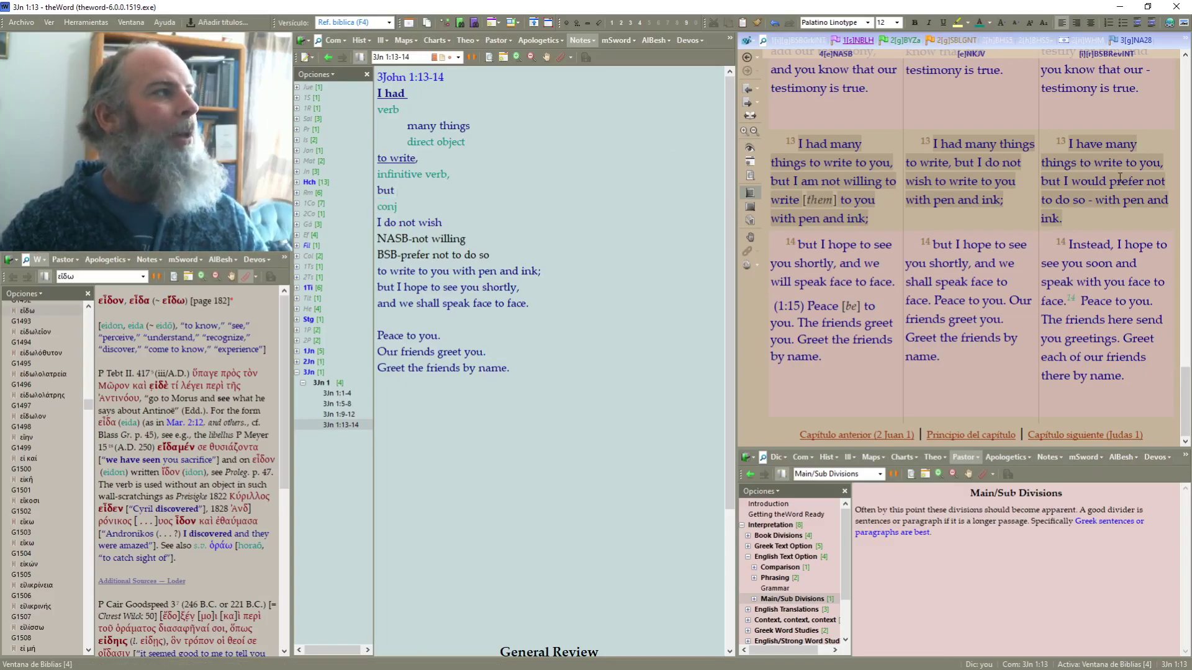
{"action": "mouse_move", "coordinate": [1077, 183]}
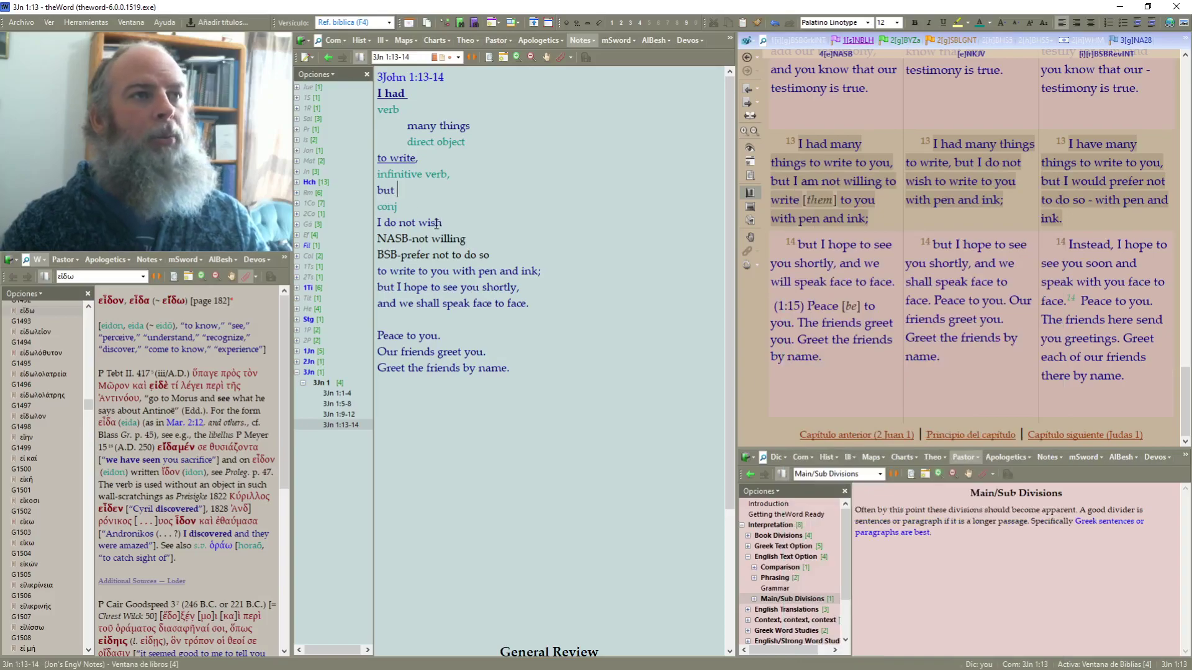
{"action": "left_click_drag", "start_coordinate": [443, 222], "coordinate": [371, 230]}
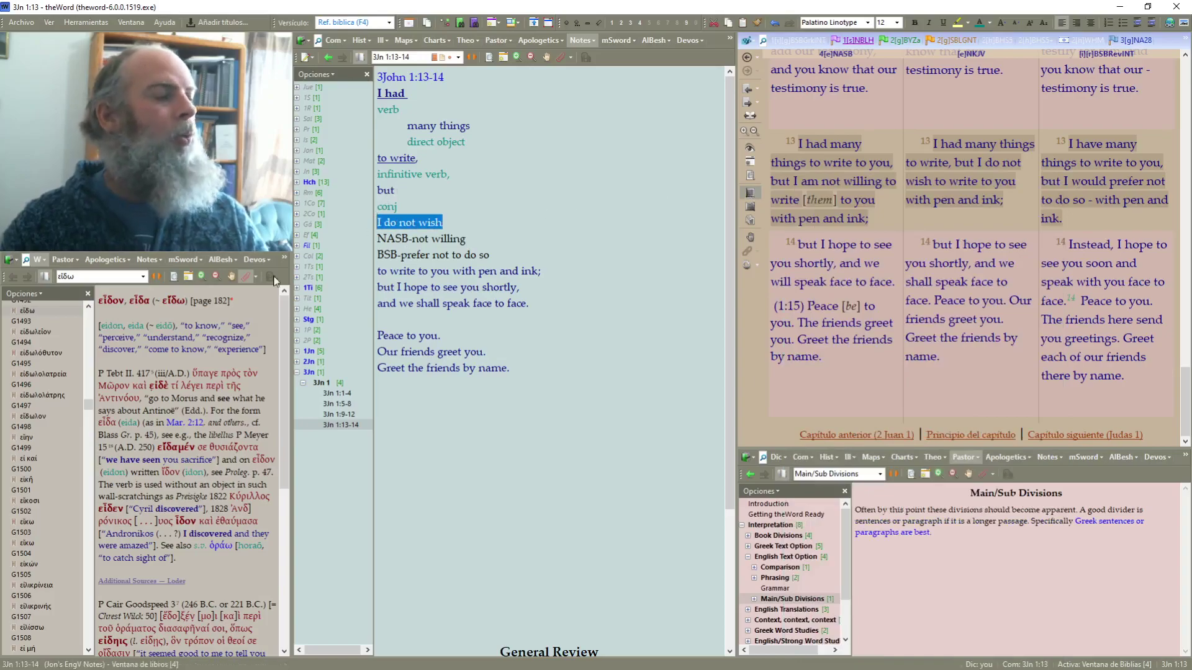
{"action": "left_click", "coordinate": [470, 255]}
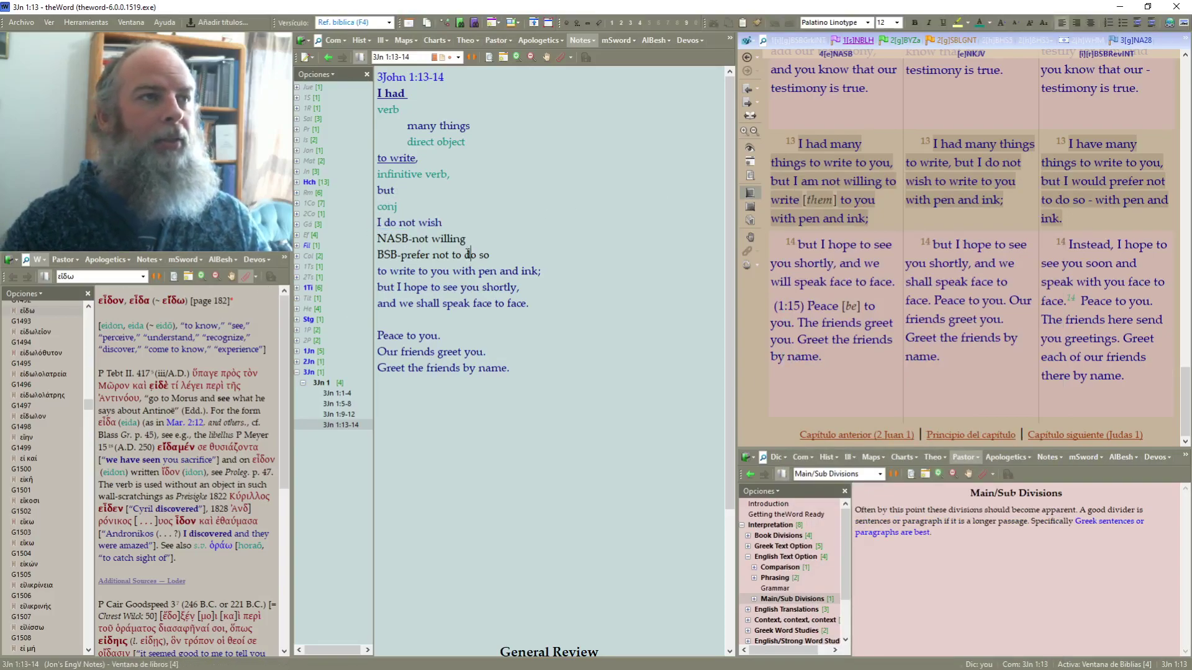
{"action": "double_click", "coordinate": [427, 225]}
{"action": "key", "text": "ctrl+b"}
{"action": "key", "text": "ctrl+u"}
{"action": "left_click_drag", "start_coordinate": [398, 225], "coordinate": [373, 227]}
{"action": "key", "text": "ctrl+b"}
{"action": "key", "text": "ctrl+u"}
{"action": "double_click", "coordinate": [409, 225]}
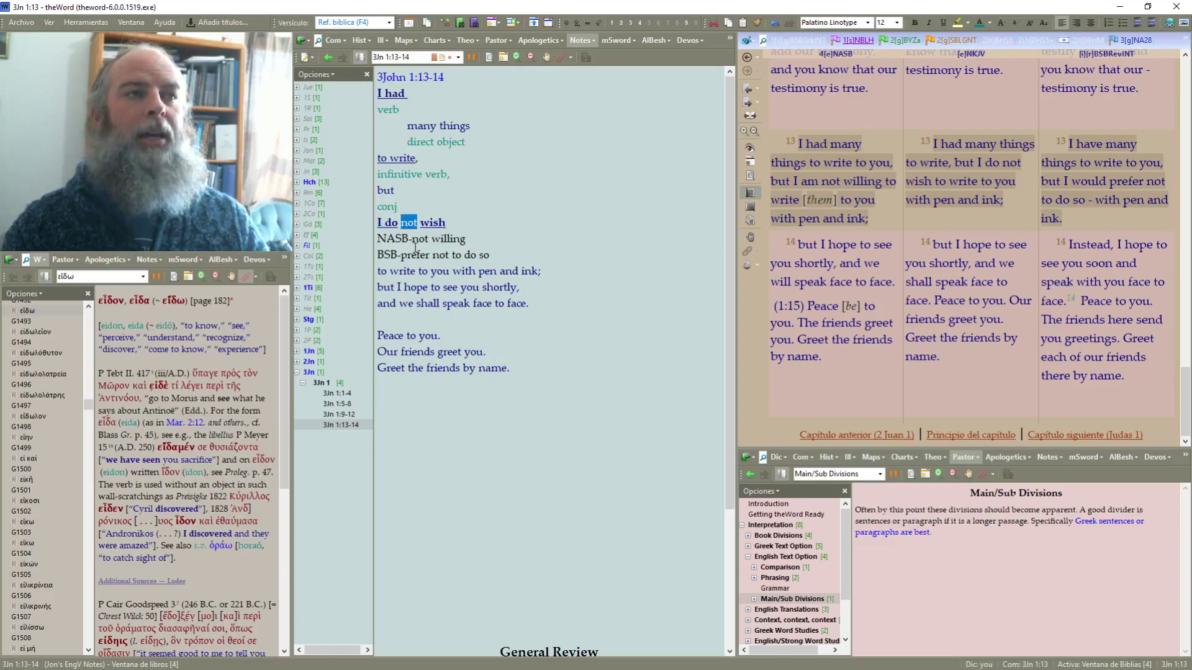
Add a "verb" label without underline on a new line under "I do not wish"
{"action": "left_click", "coordinate": [463, 228]}
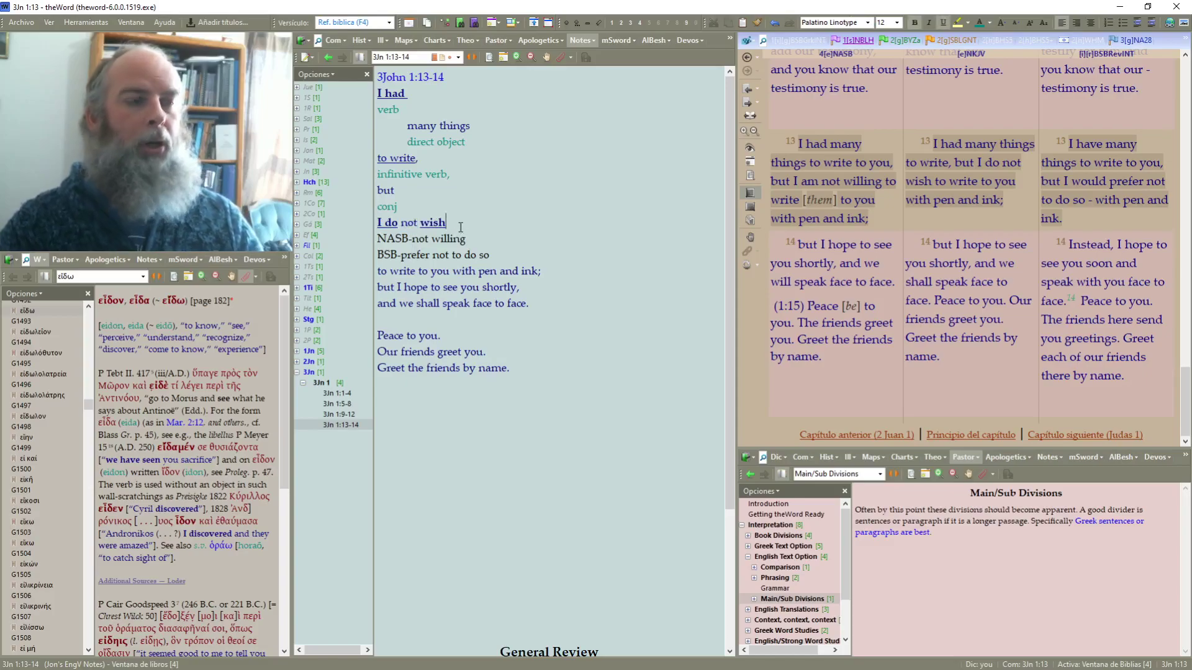
{"action": "key", "text": "Return"}
{"action": "type", "text": "verb"}
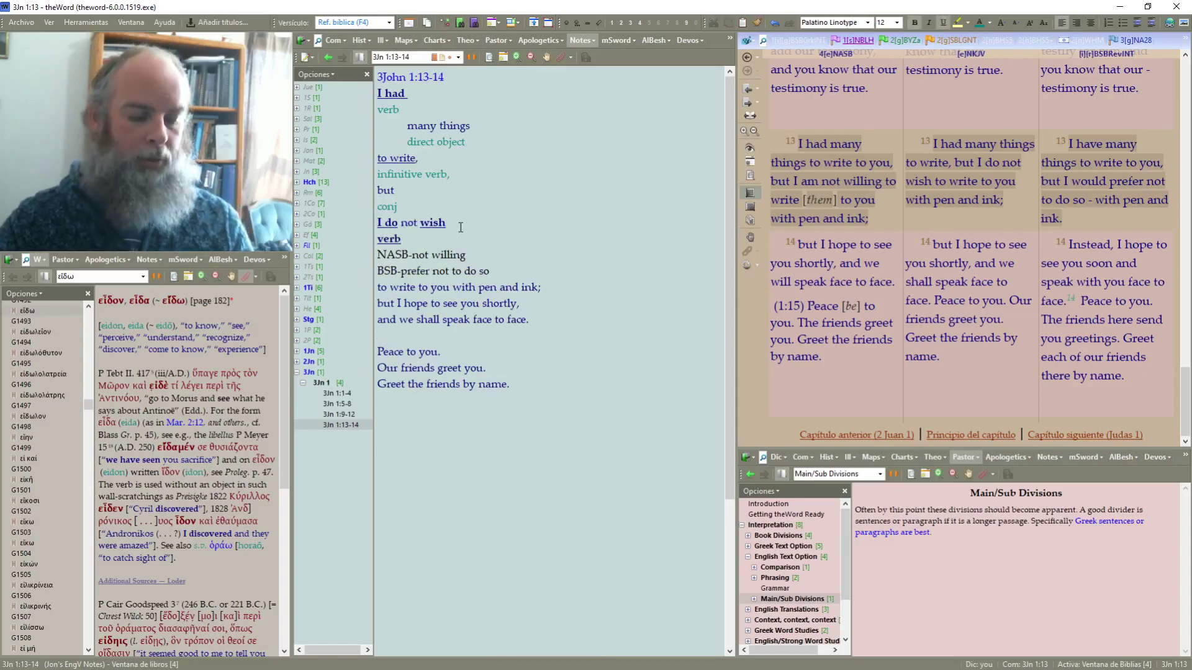
{"action": "key", "text": "shift+Home"}
{"action": "key", "text": "ctrl+u"}
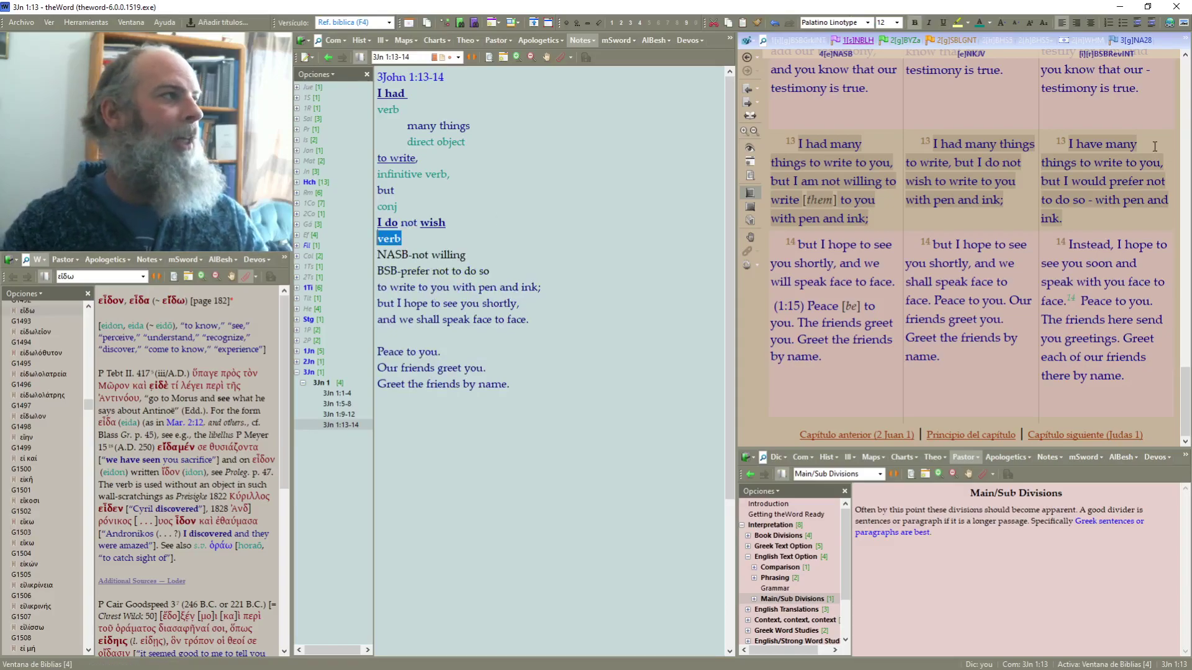
Check the Greek text of verse 13 and put "neg-part" in front of the "verb" label under "I do not wish"
{"action": "left_click", "coordinate": [900, 41]}
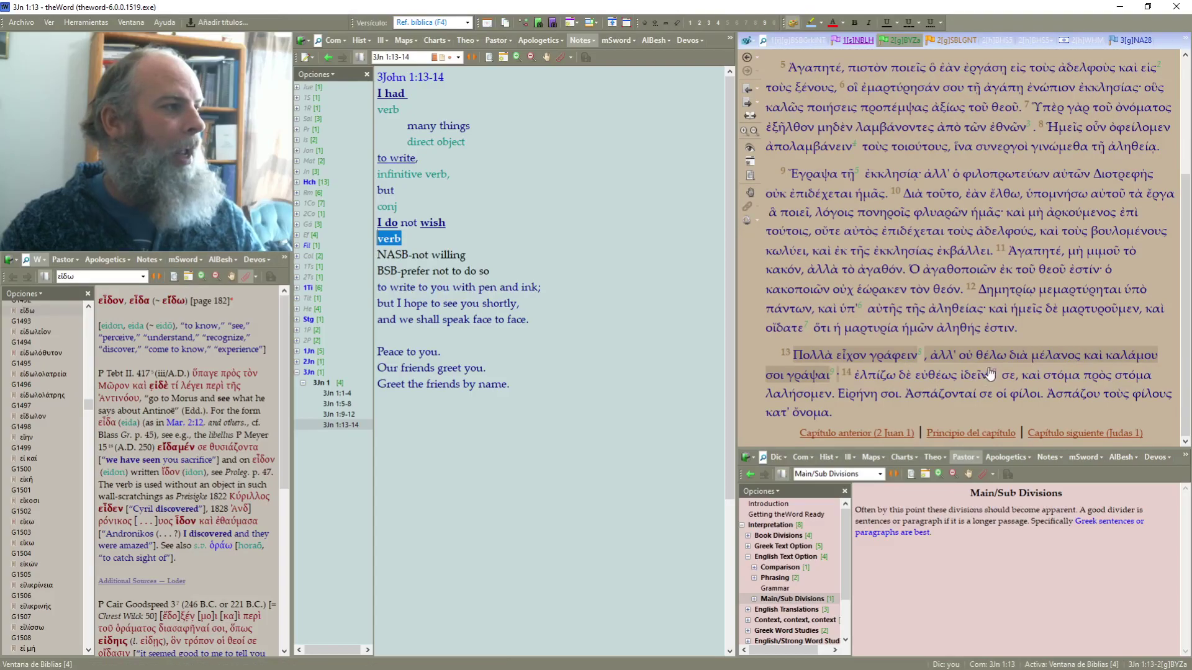
{"action": "left_click", "coordinate": [747, 56]}
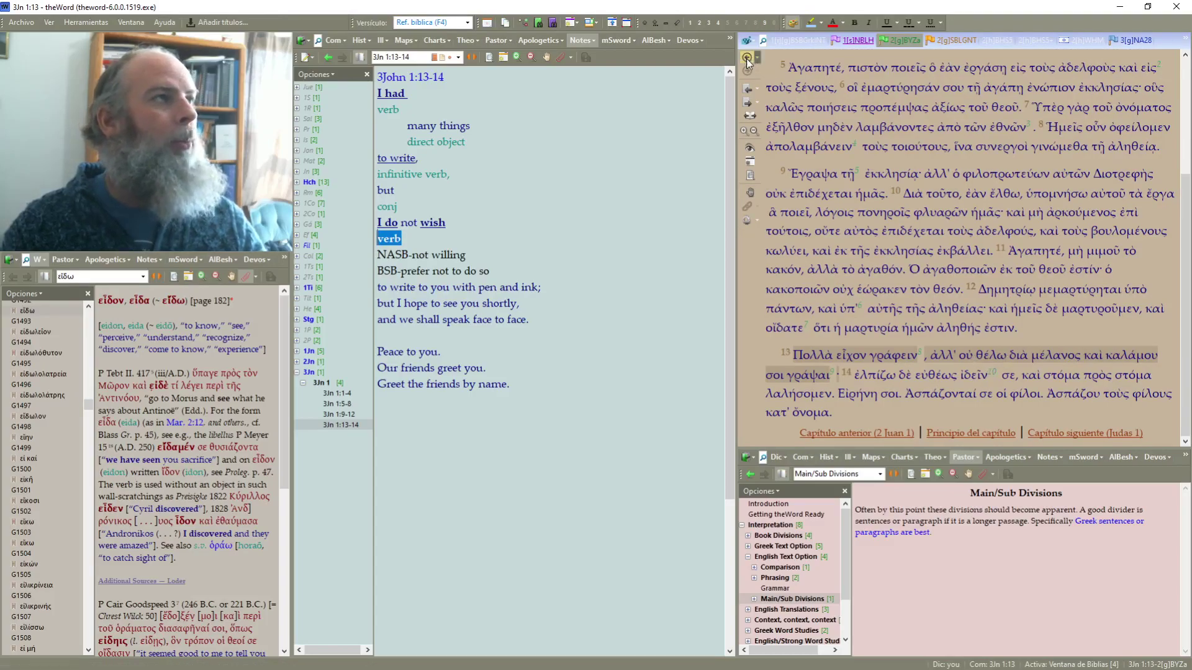
{"action": "left_click", "coordinate": [464, 244]}
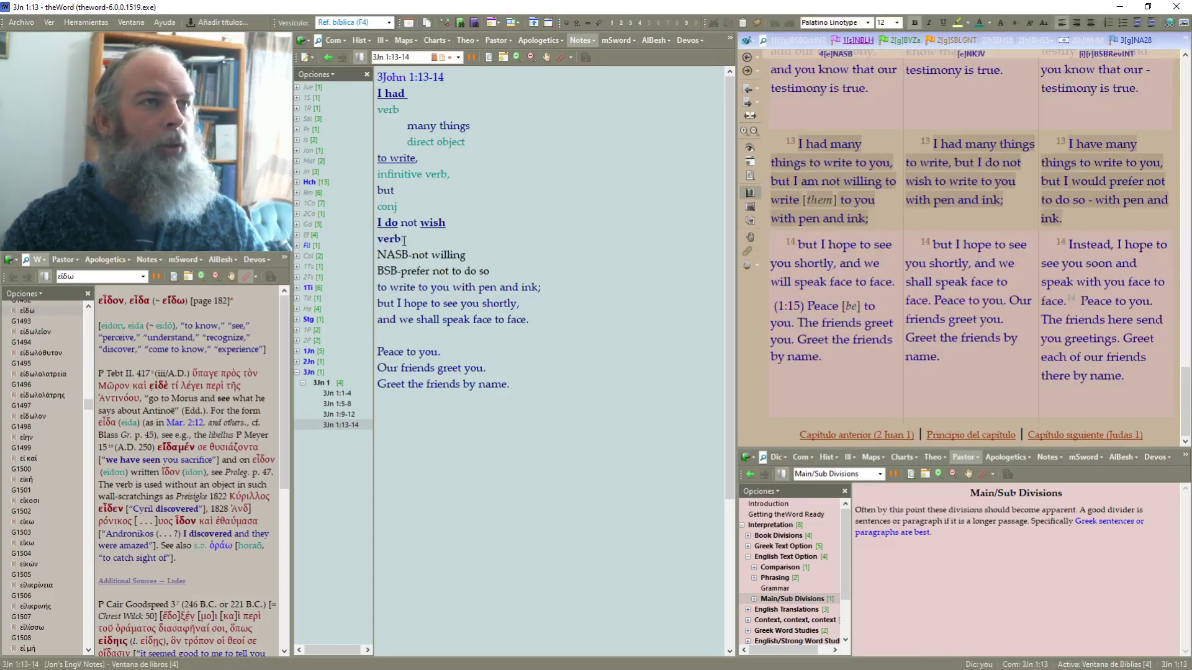
{"action": "type", "text": "neg-part"}
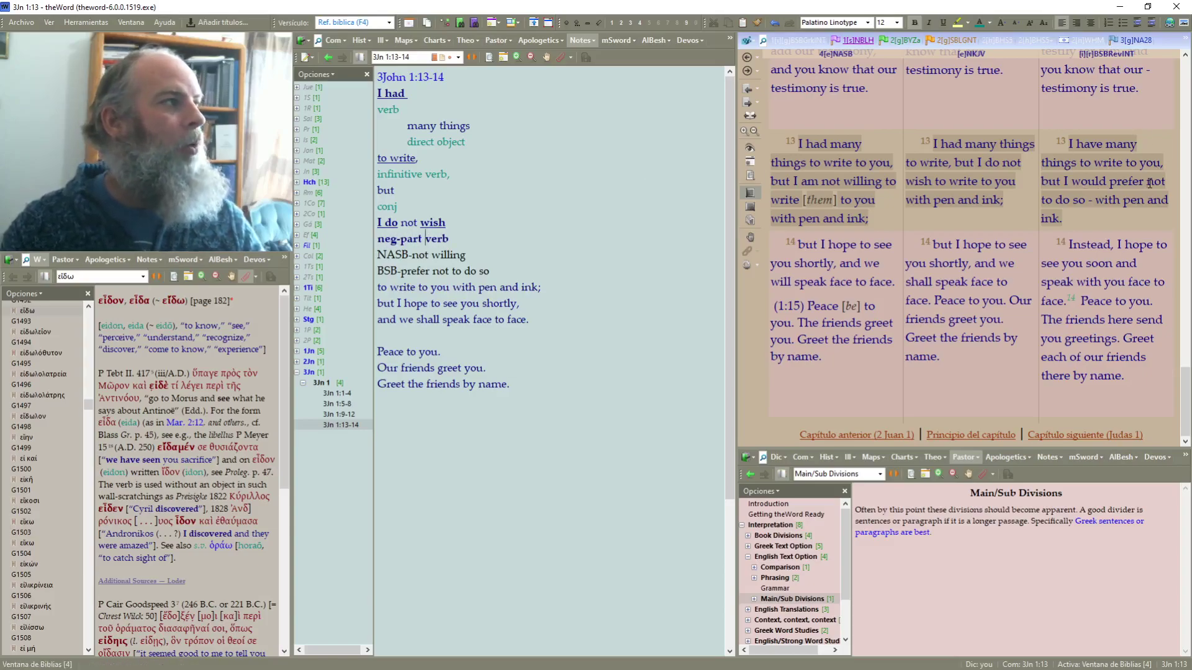
{"action": "mouse_move", "coordinate": [1149, 183]}
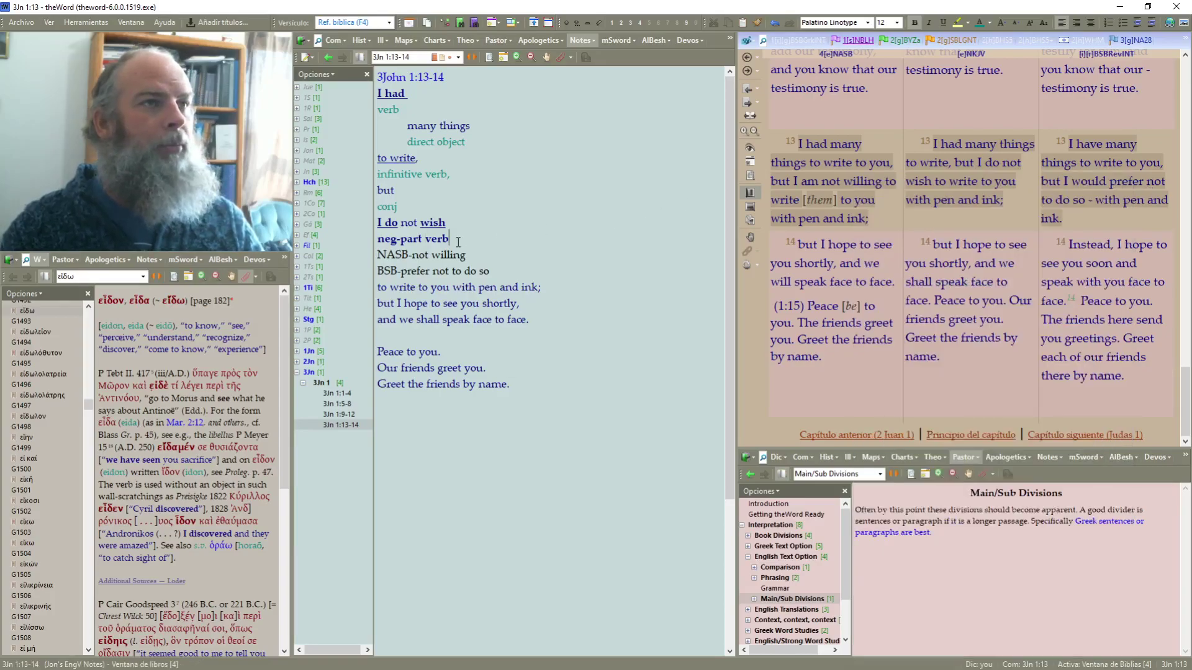
{"action": "key", "text": "Delete"}
{"action": "key", "text": "Delete"}
{"action": "key", "text": "Delete"}
{"action": "key", "text": "Delete"}
{"action": "key", "text": "Delete"}
{"action": "key", "text": "Delete"}
{"action": "type", "text": "adNASB-not"}
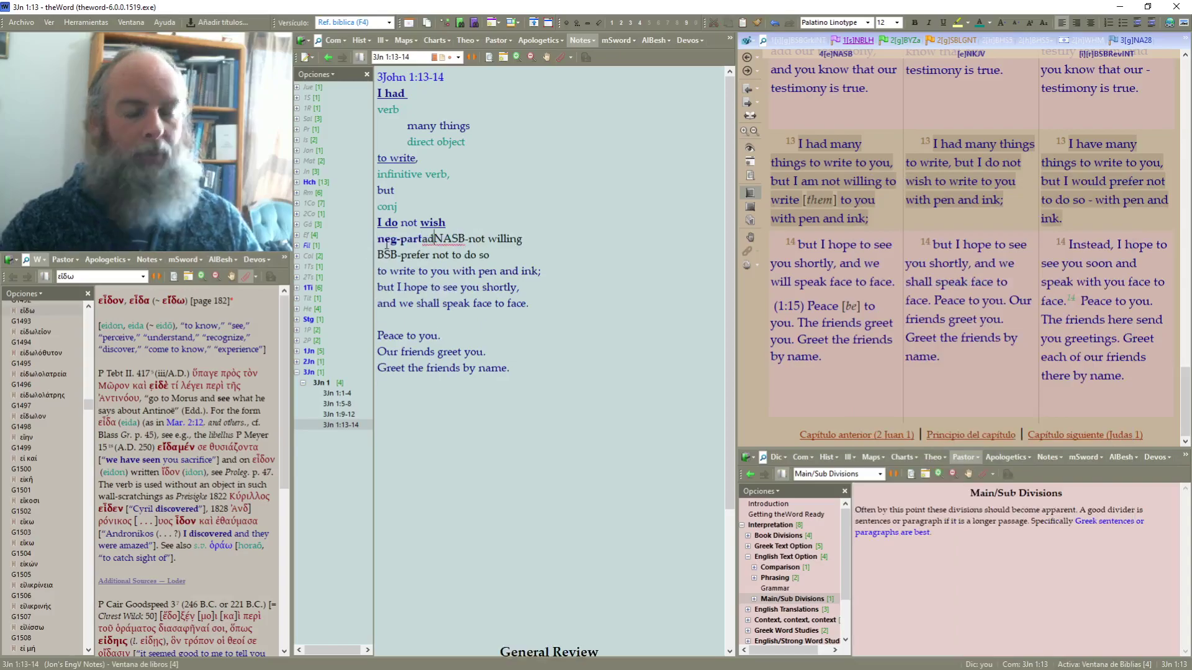
{"action": "key", "text": "ctrl+z"}
{"action": "key", "text": "ctrl+z"}
Replace "neg-part" with "adv" and turn the "adv verb" label teal and non-bold
{"action": "key", "text": "shift+Home"}
{"action": "type", "text": "adv"}
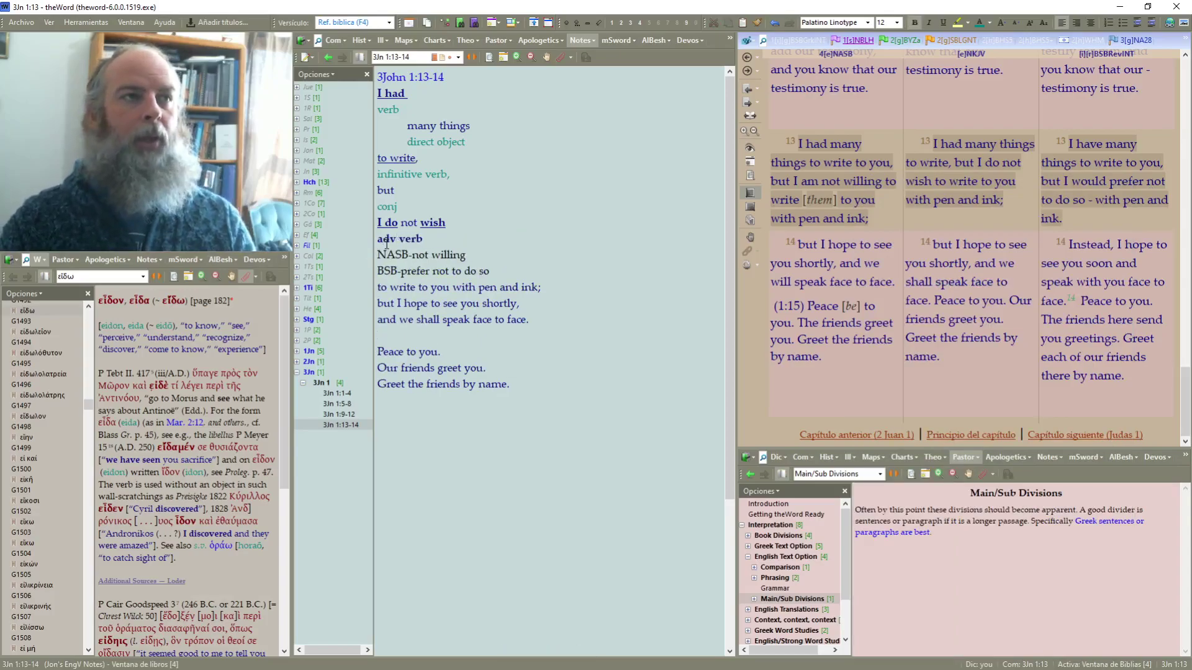
{"action": "key", "text": "End"}
{"action": "key", "text": "shift+Home"}
{"action": "left_click", "coordinate": [980, 23]}
{"action": "left_click", "coordinate": [599, 231]}
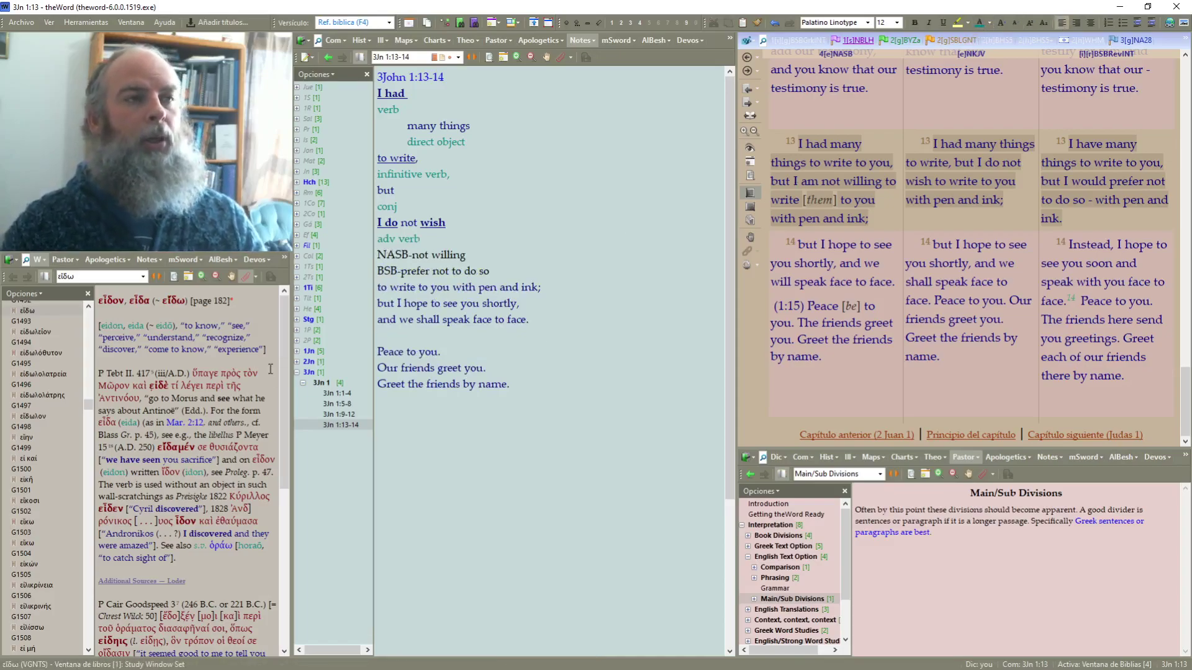
Split the second "to write" onto its own line and add a teal "infinitive verb" label under it
{"action": "left_click", "coordinate": [419, 287]}
{"action": "key", "text": "Return"}
{"action": "left_click", "coordinate": [417, 287]}
{"action": "key", "text": "Return"}
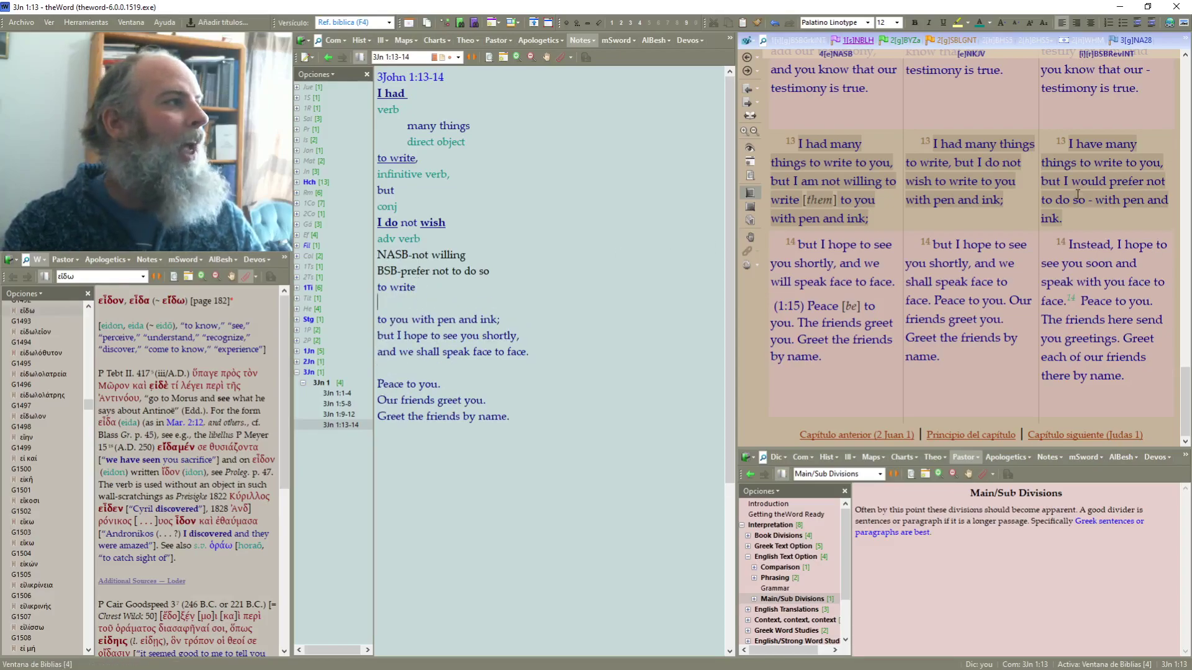
{"action": "mouse_move", "coordinate": [1063, 199]}
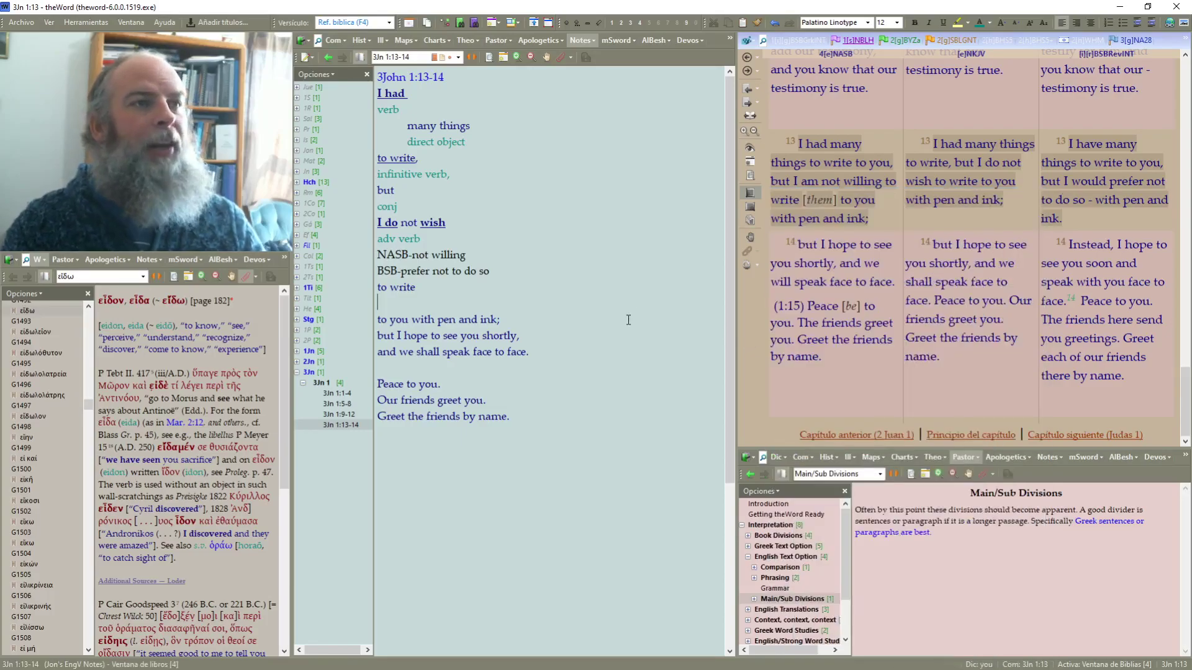
{"action": "type", "text": "inf"}
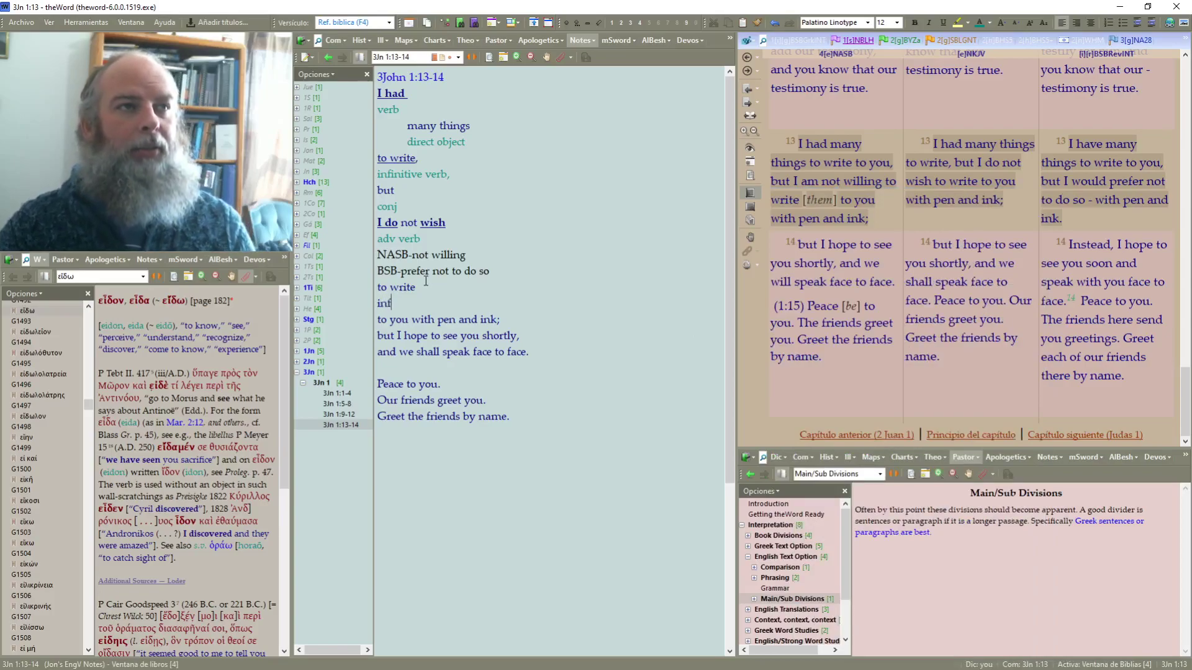
{"action": "type", "text": "initive verb"}
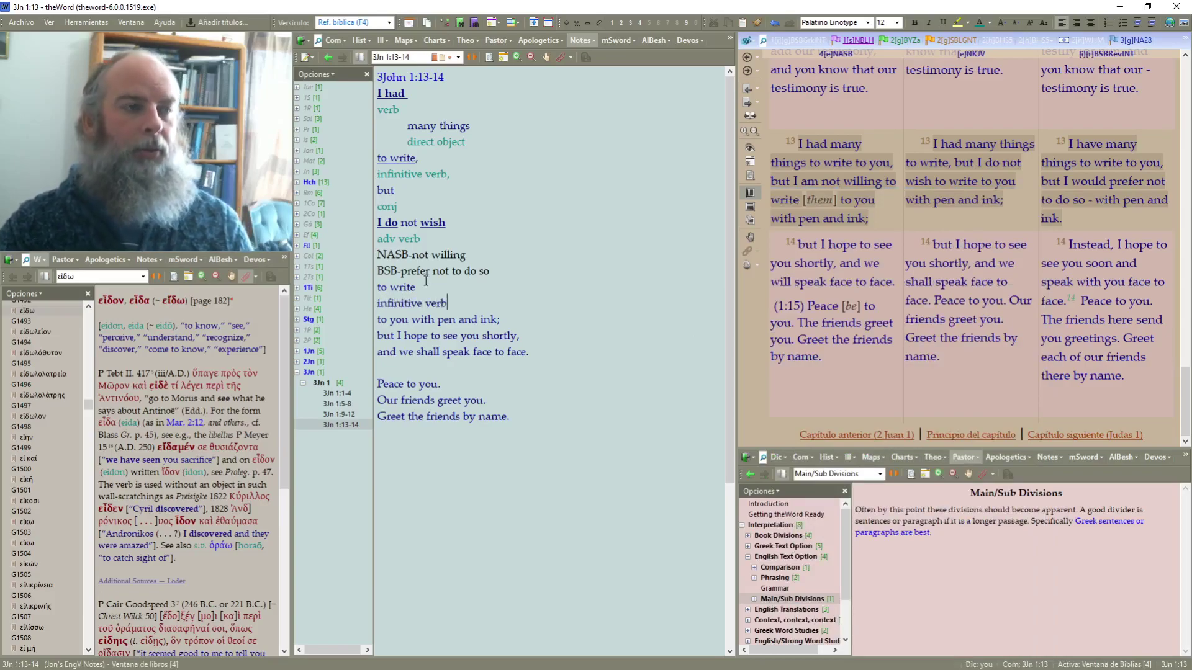
{"action": "key", "text": "shift+Home"}
{"action": "left_click", "coordinate": [980, 22]}
{"action": "left_click", "coordinate": [489, 270]}
Underline the second "to write", above its "infinitive verb" label
{"action": "left_click_drag", "start_coordinate": [415, 287], "coordinate": [374, 286]}
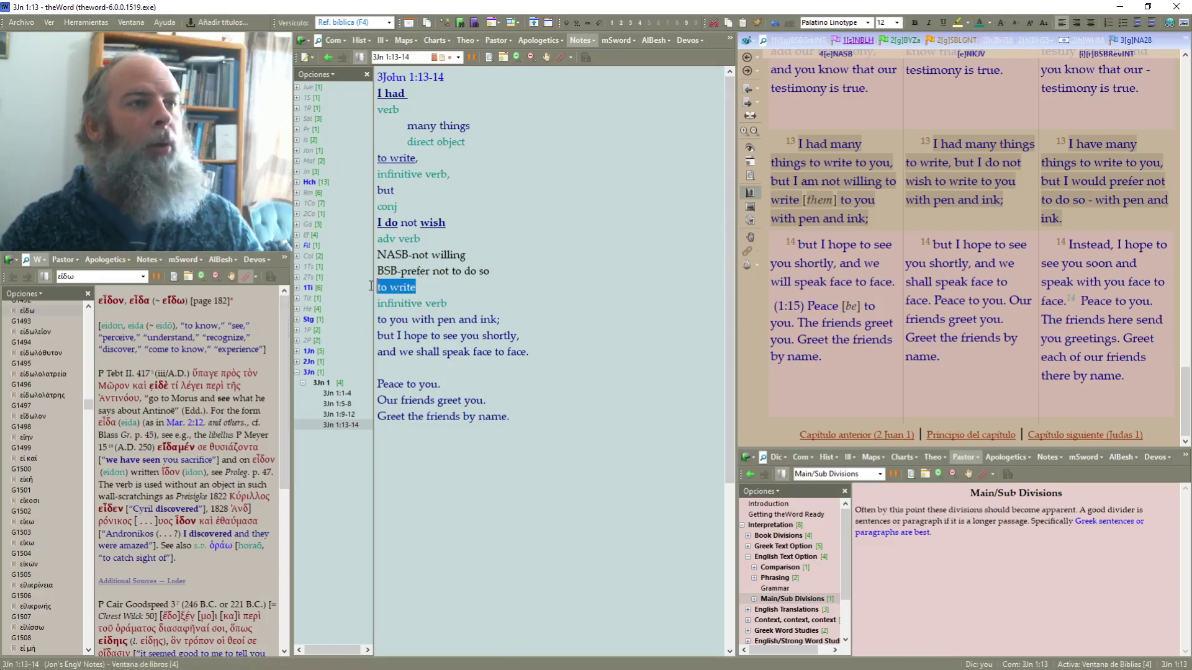
{"action": "key", "text": "ctrl+u"}
{"action": "key", "text": "Right"}
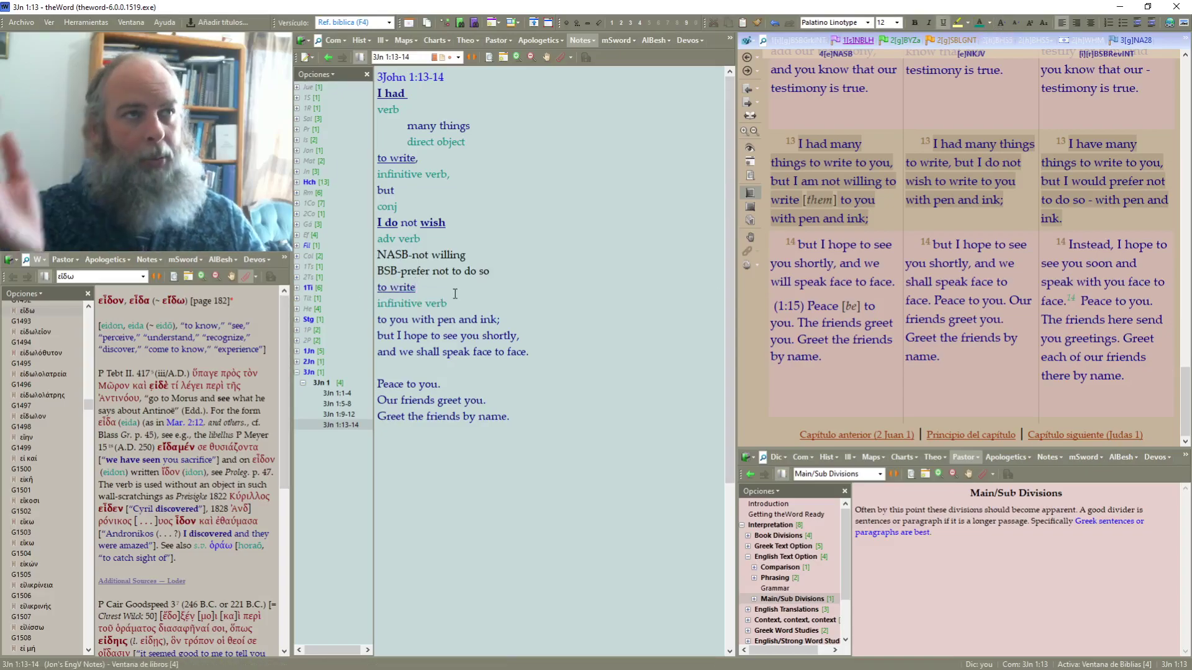
Check the morphology of "to you" in the BSB and break the line between "to you" and "with pen and ink;"
{"action": "scroll", "coordinate": [515, 202], "scroll_direction": "down", "scroll_amount": 2}
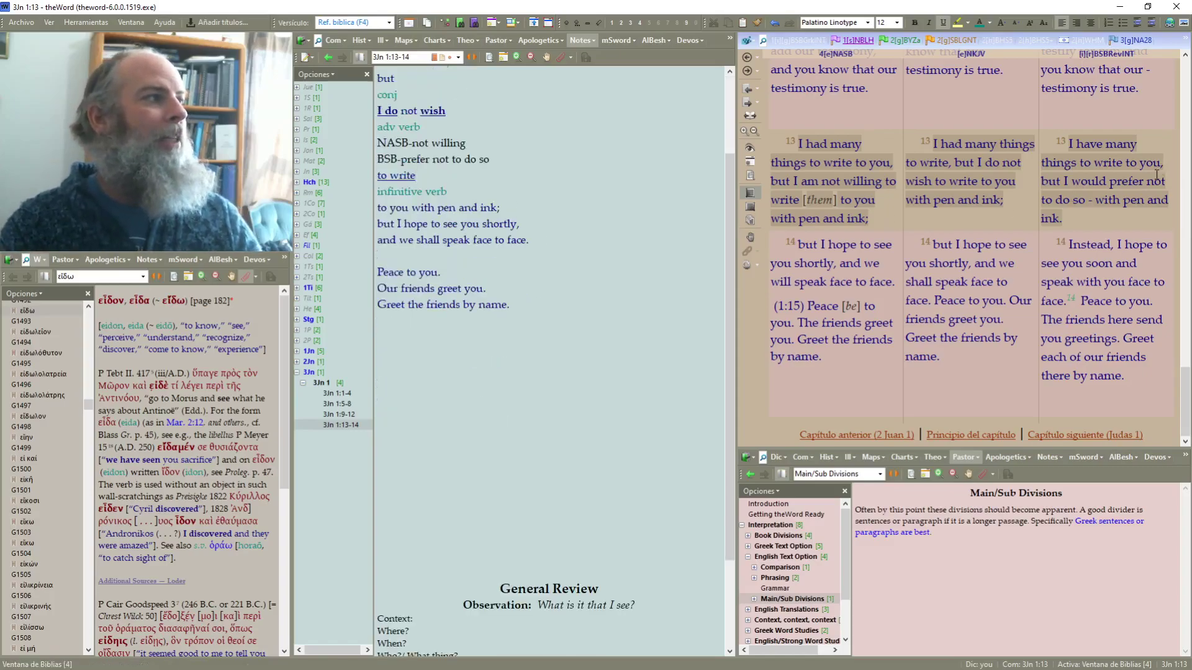
{"action": "mouse_move", "coordinate": [1142, 164]}
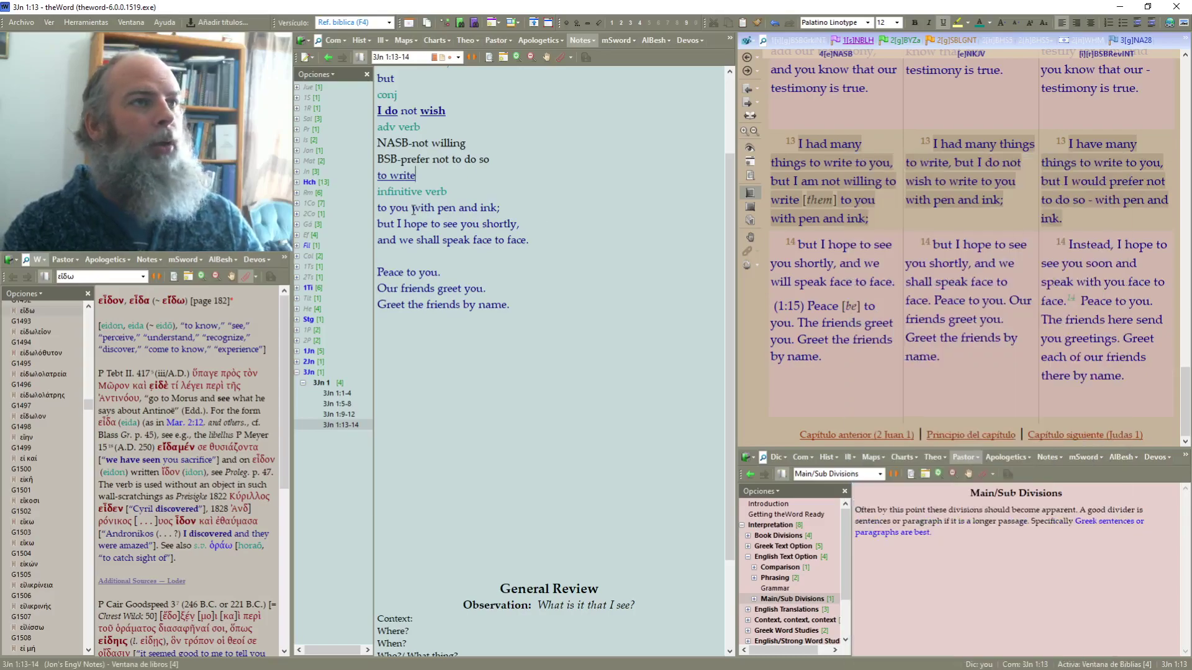
{"action": "left_click", "coordinate": [412, 207]}
{"action": "key", "text": "Return"}
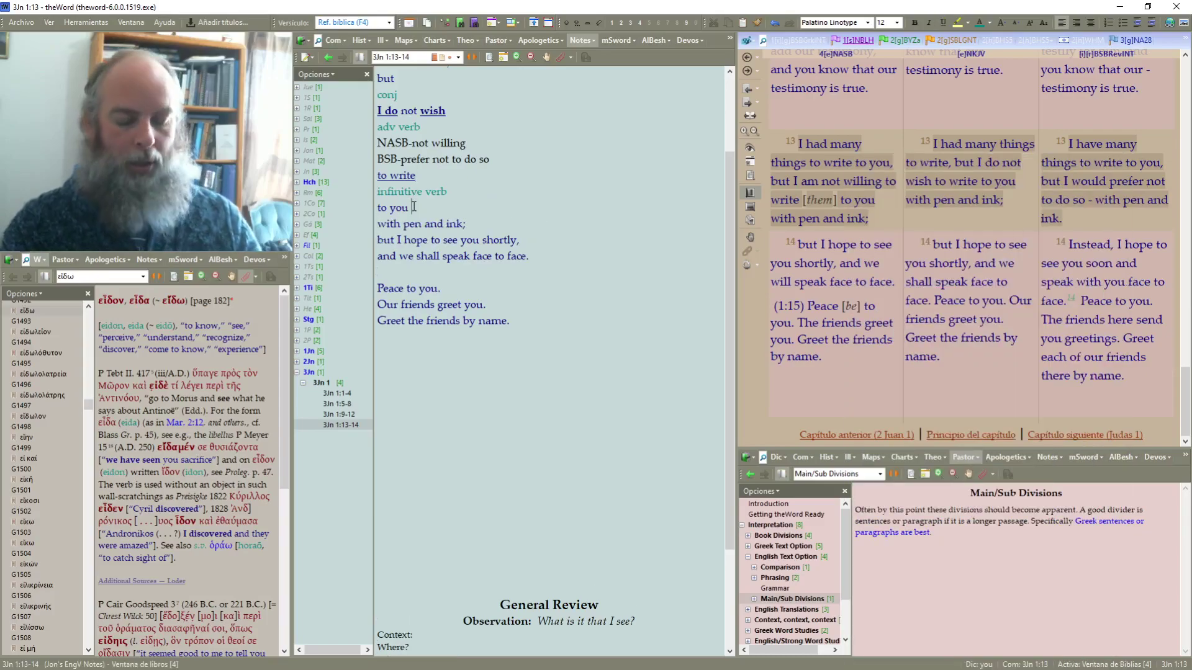
Add a teal "indirect object" label on a new line under "to you"
{"action": "key", "text": "Return"}
{"action": "type", "text": "dative"}
{"action": "key", "text": "BackSpace"}
{"action": "key", "text": "BackSpace"}
{"action": "key", "text": "BackSpace"}
{"action": "key", "text": "BackSpace"}
{"action": "key", "text": "BackSpace"}
{"action": "key", "text": "BackSpace"}
{"action": "type", "text": "indirect object"}
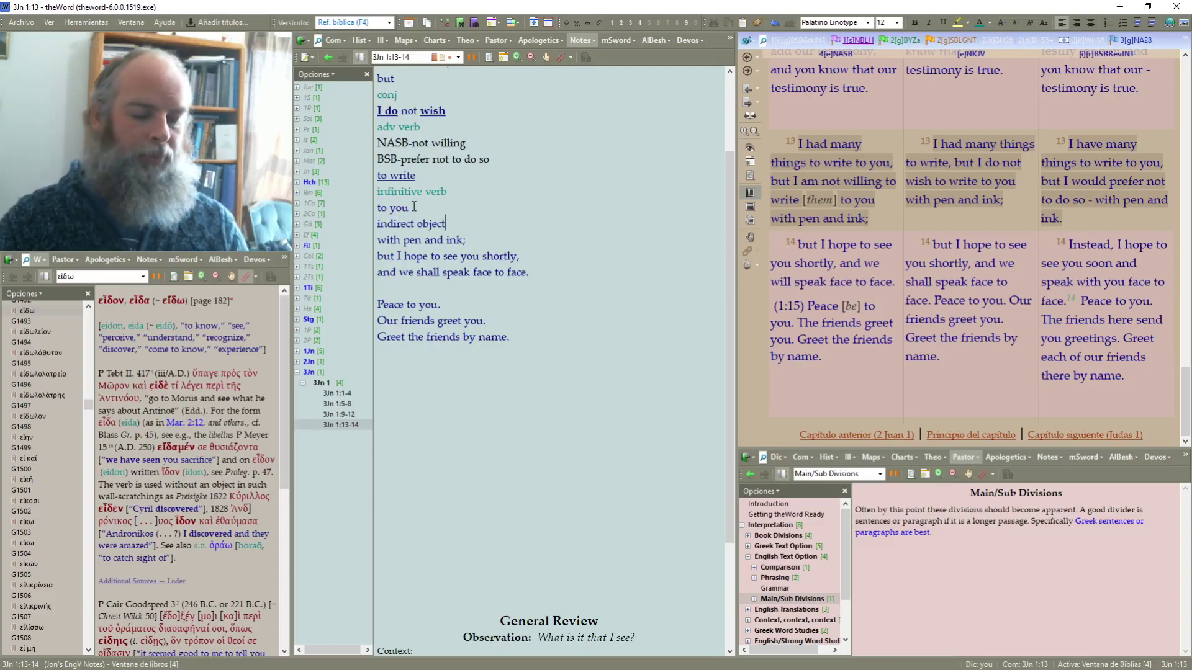
{"action": "key", "text": "shift+Home"}
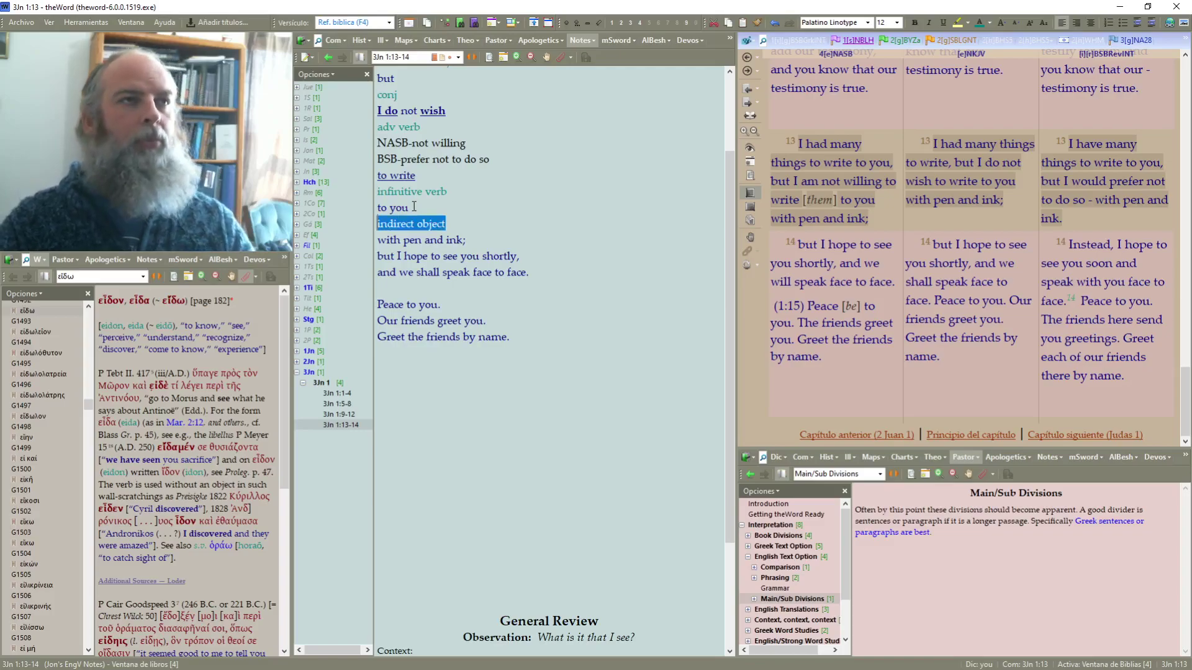
{"action": "left_click", "coordinate": [980, 26]}
{"action": "left_click", "coordinate": [448, 220]}
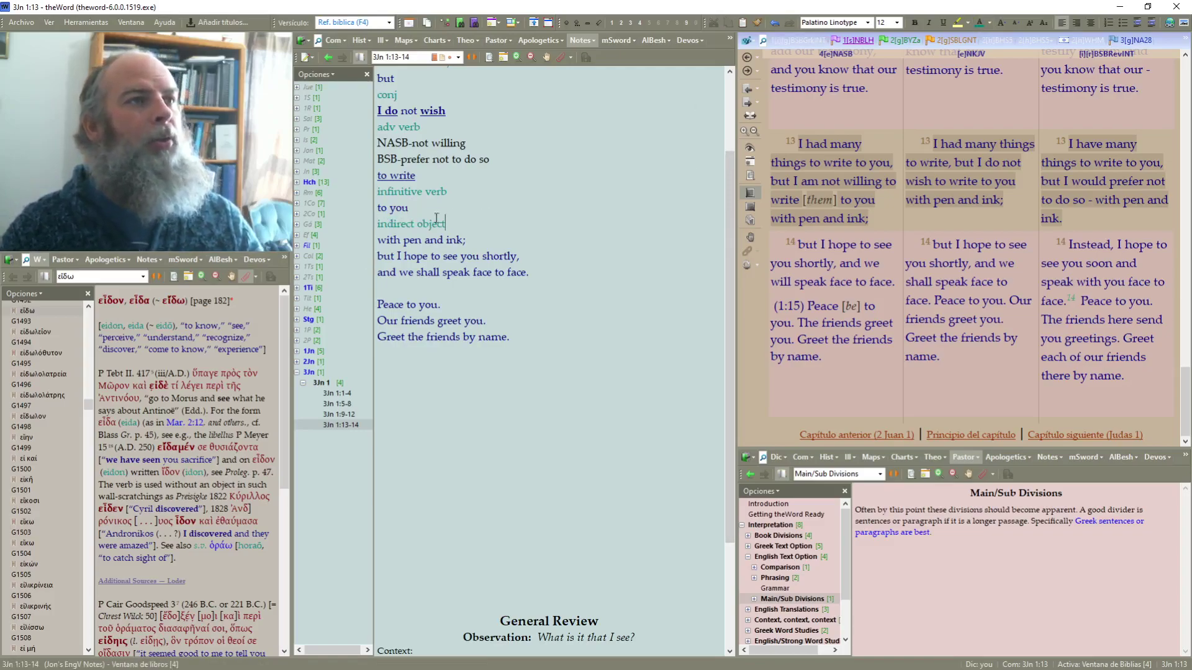
Indent the "to you" and "indirect object" lines by three levels
{"action": "key", "text": "shift+Up"}
{"action": "key", "text": "shift+Home"}
{"action": "left_click", "coordinate": [1149, 25]}
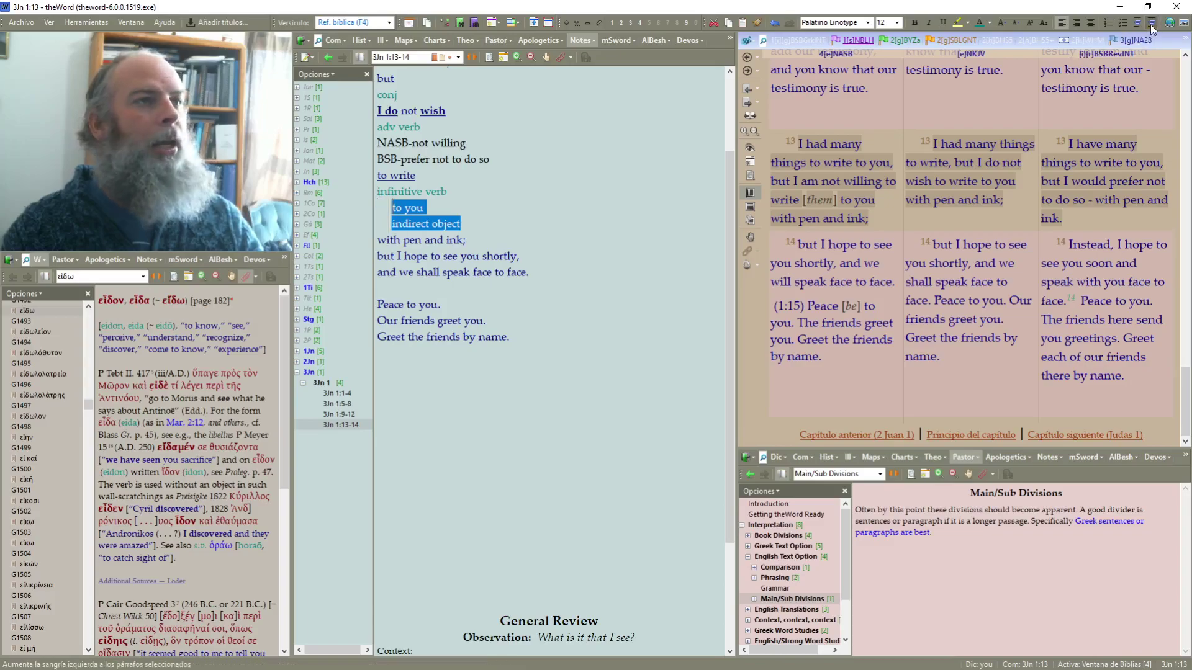
{"action": "left_click", "coordinate": [1150, 24]}
{"action": "left_click", "coordinate": [1149, 24]}
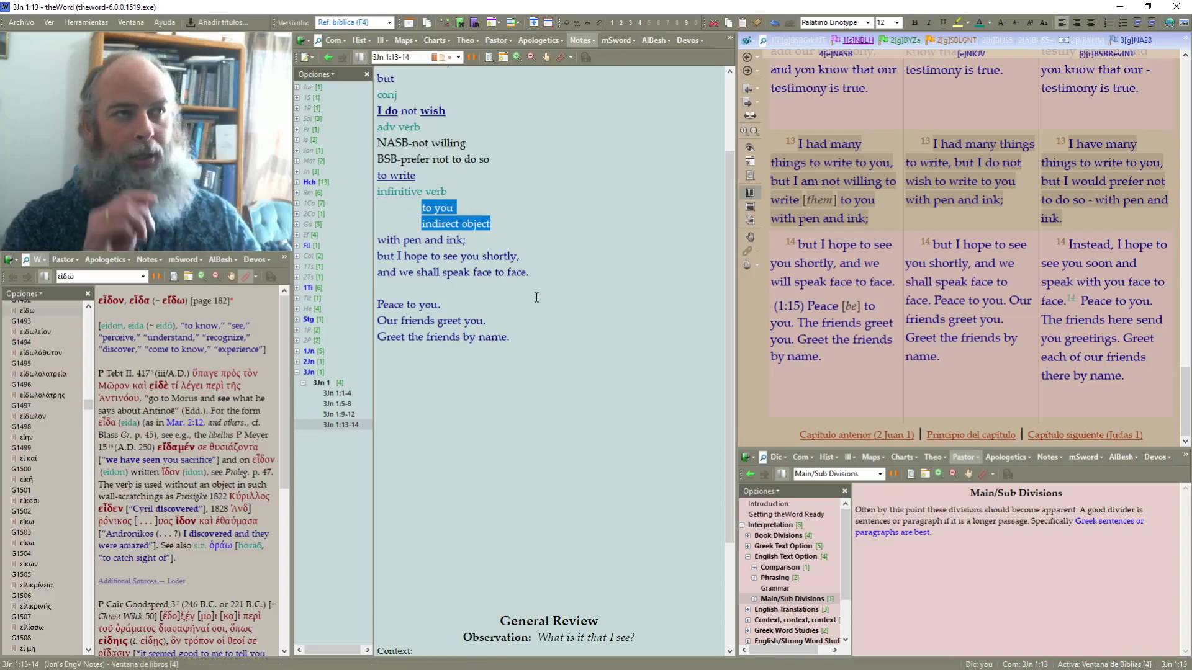
Check the morphology of "with pen and ink;" and add a "prep phrase" label on a new line under it
{"action": "left_click", "coordinate": [490, 241]}
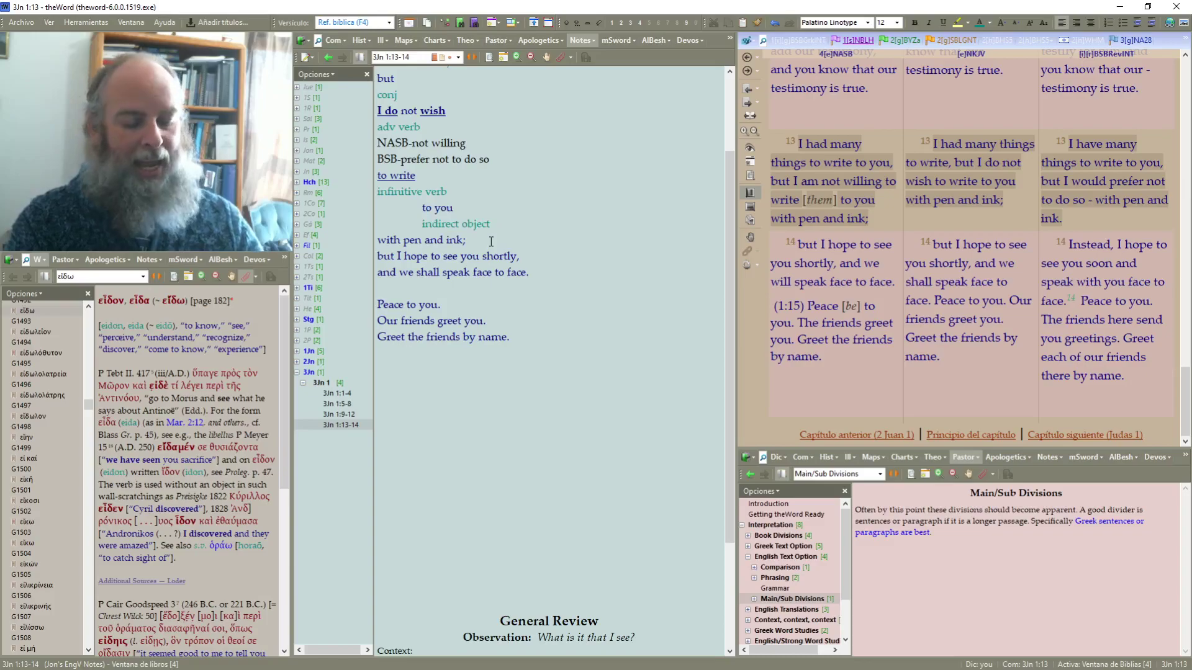
{"action": "key", "text": "Return"}
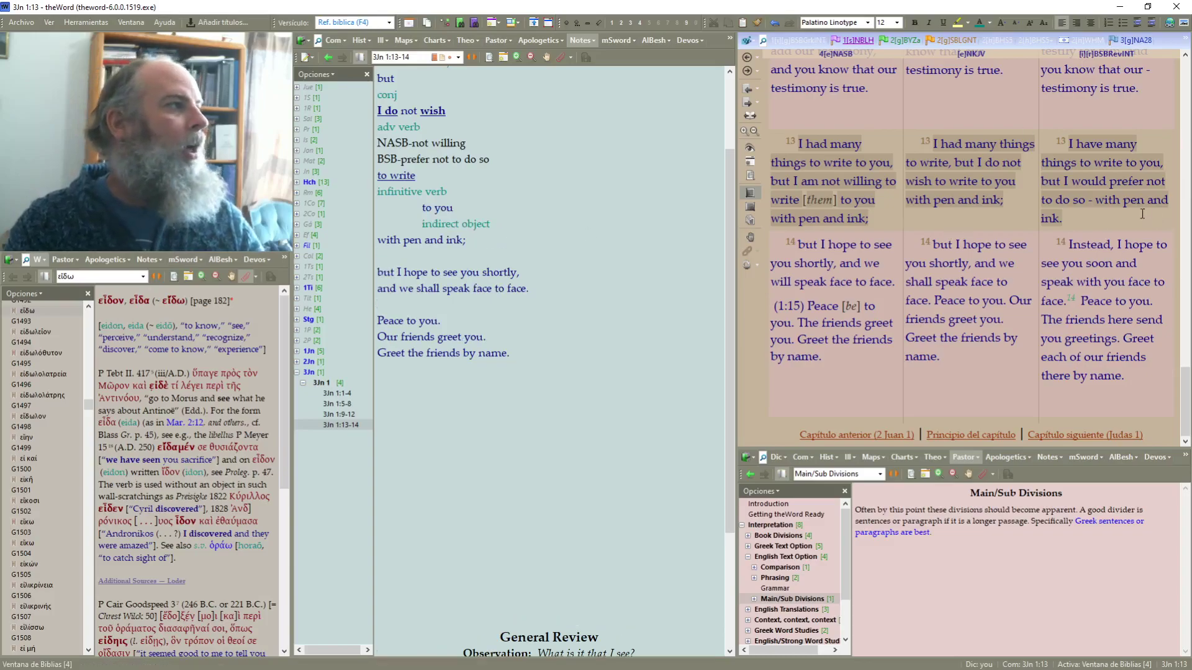
{"action": "mouse_move", "coordinate": [1112, 201]}
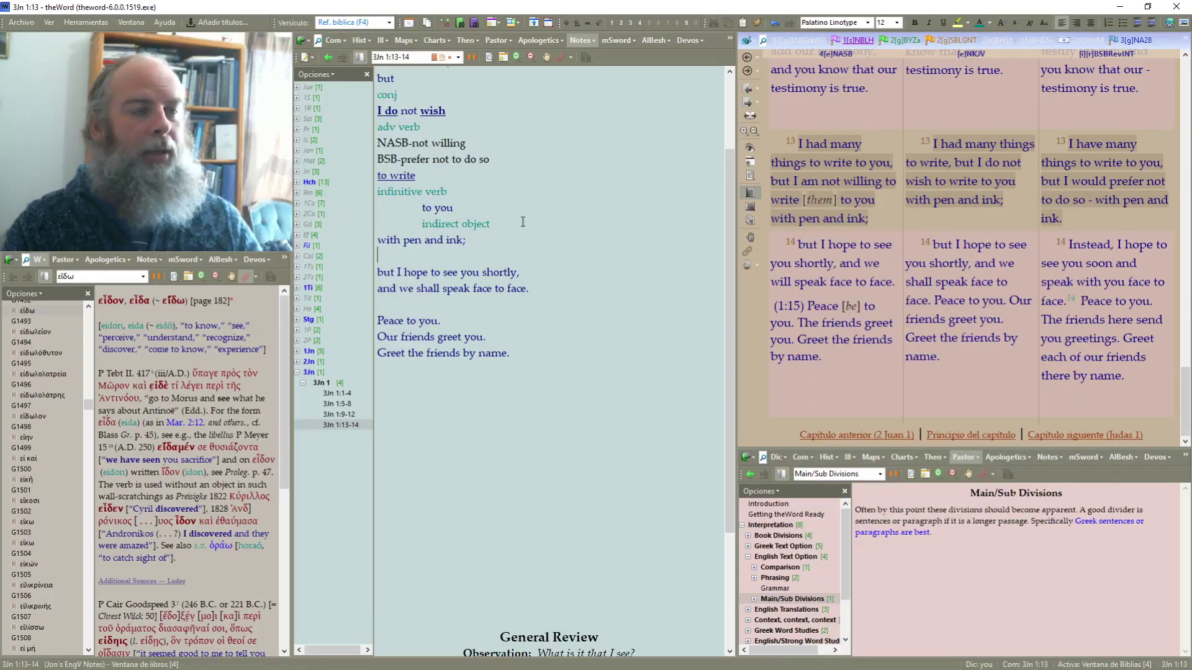
{"action": "type", "text": "prep"}
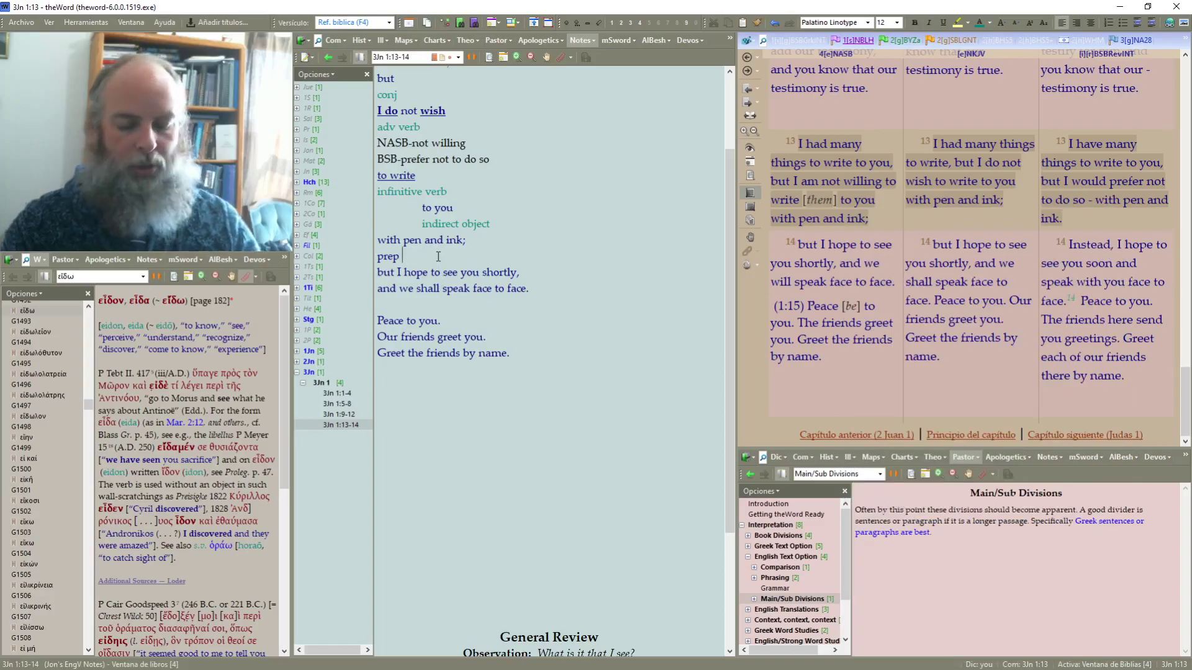
{"action": "type", "text": "phrase"}
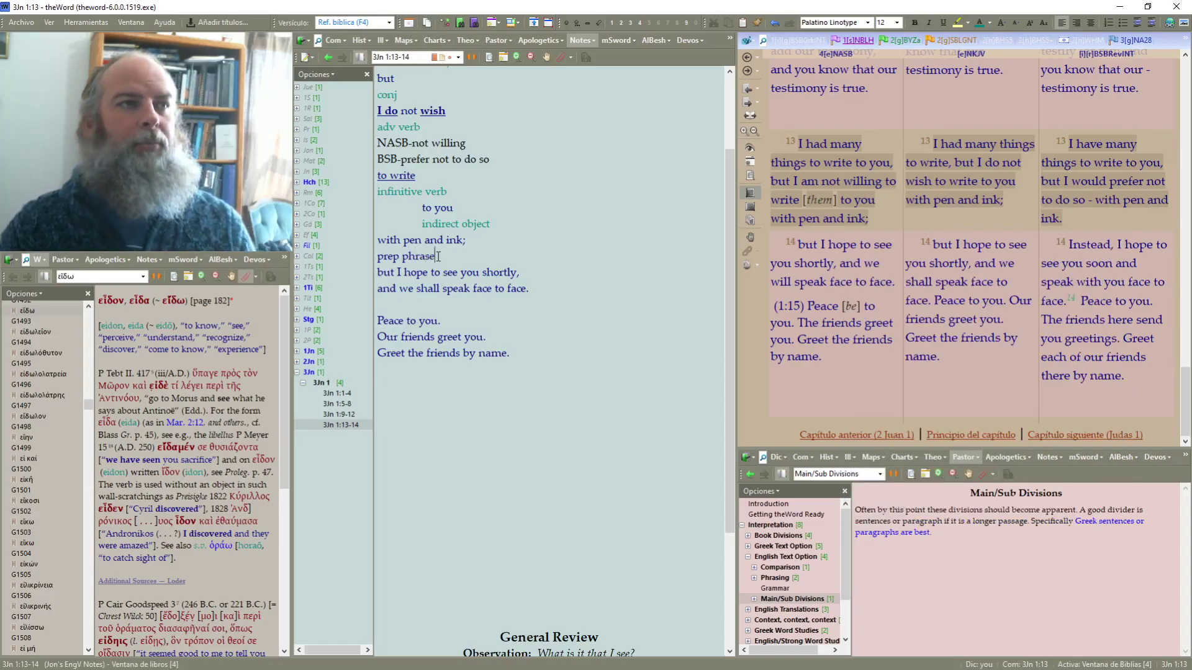
Colour the "prep phrase" label teal and indent it together with the "with pen and ink;" line by three levels
{"action": "left_click_drag", "start_coordinate": [438, 256], "coordinate": [377, 257]}
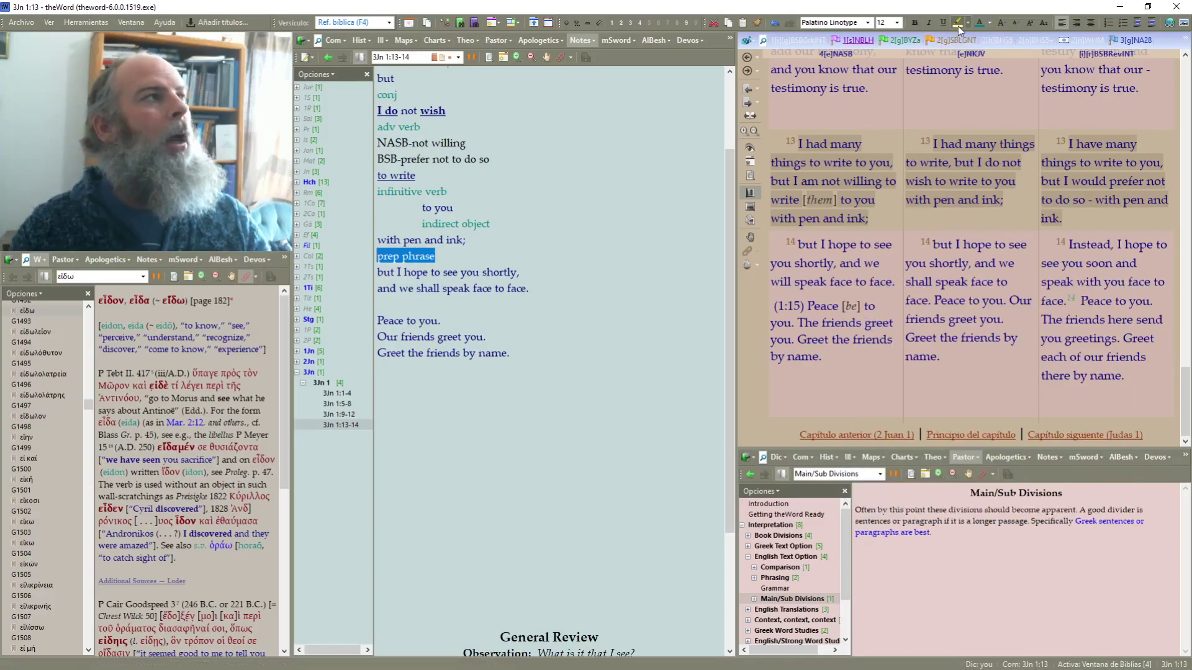
{"action": "left_click", "coordinate": [979, 22]}
{"action": "left_click_drag", "start_coordinate": [434, 255], "coordinate": [377, 241]}
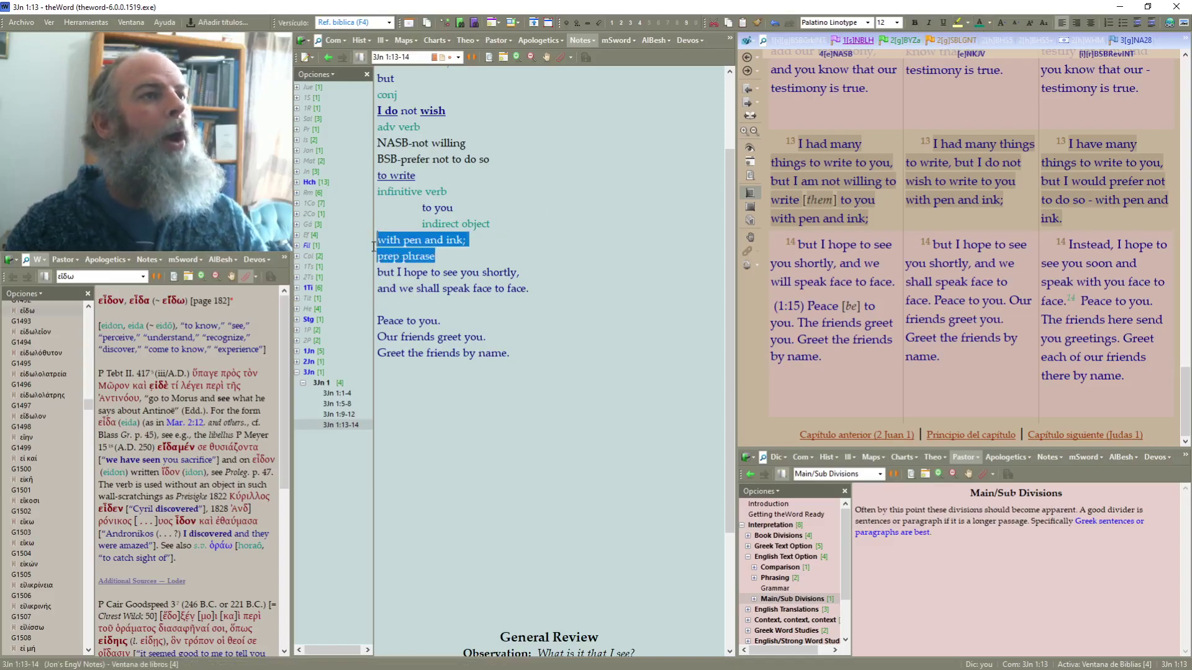
{"action": "left_click", "coordinate": [1151, 23]}
{"action": "left_click", "coordinate": [1151, 22]}
{"action": "left_click", "coordinate": [1151, 23]}
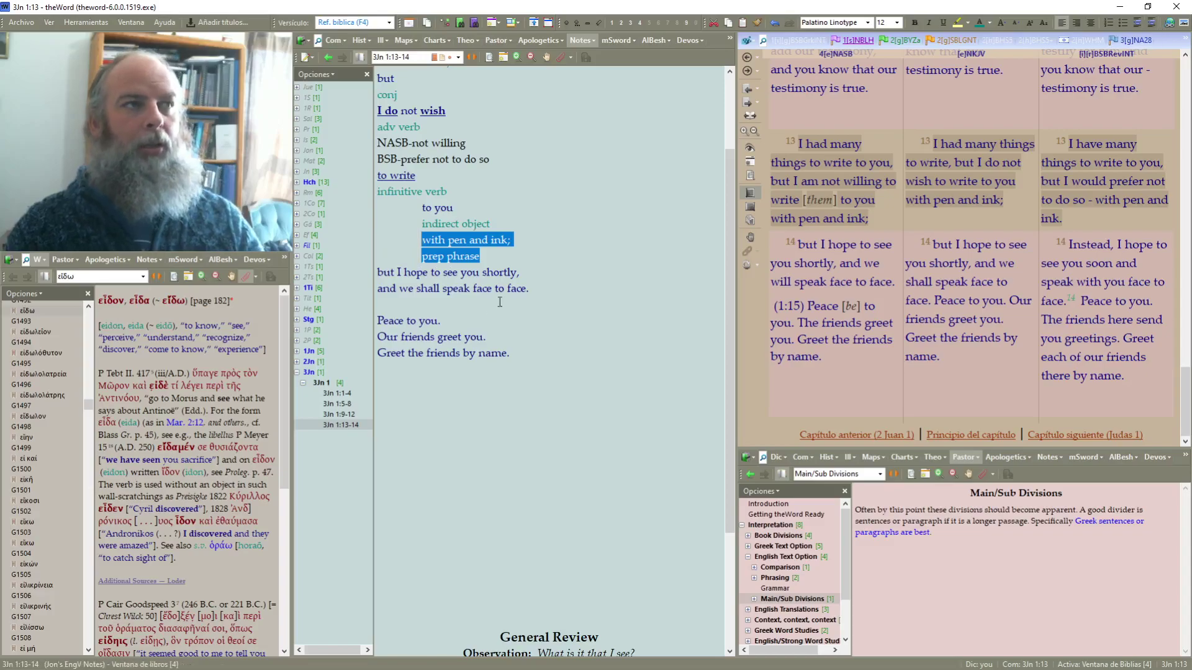
{"action": "left_click", "coordinate": [489, 223]}
Break "but" off onto its own line before "I hope to see you shortly," and add a teal "conj" label under it
{"action": "left_click", "coordinate": [398, 273]}
{"action": "key", "text": "Return"}
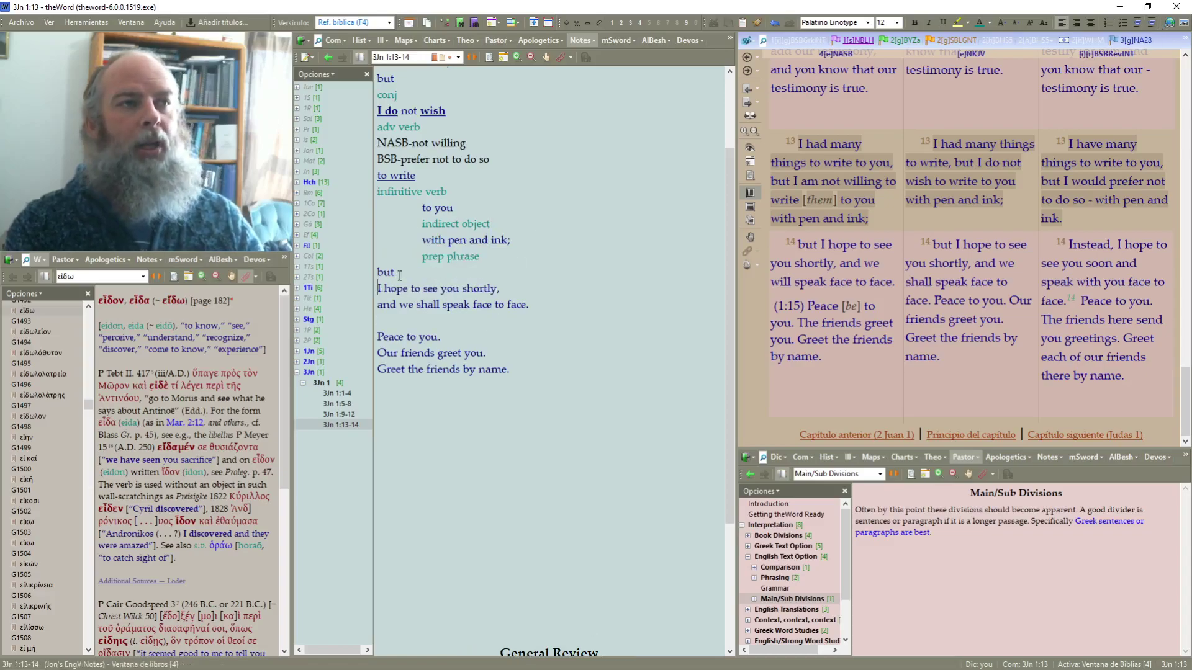
{"action": "left_click", "coordinate": [399, 274]}
{"action": "key", "text": "Return"}
{"action": "type", "text": "con"}
{"action": "key", "text": "shift+Home"}
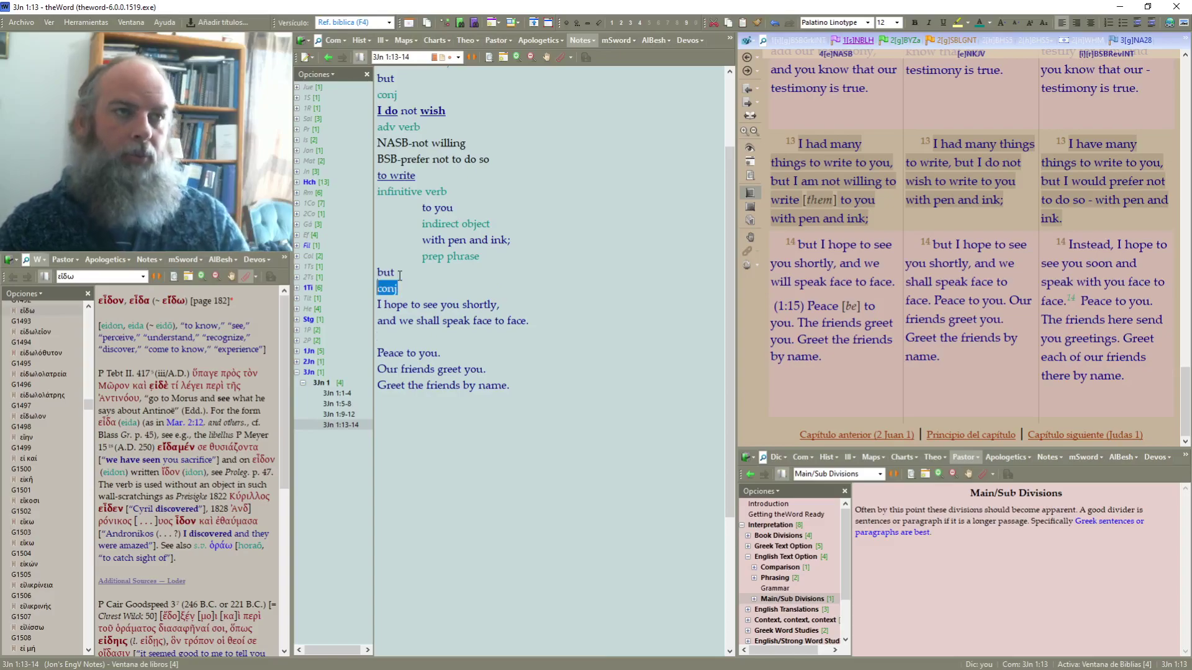
{"action": "left_click", "coordinate": [979, 23]}
{"action": "left_click", "coordinate": [457, 330]}
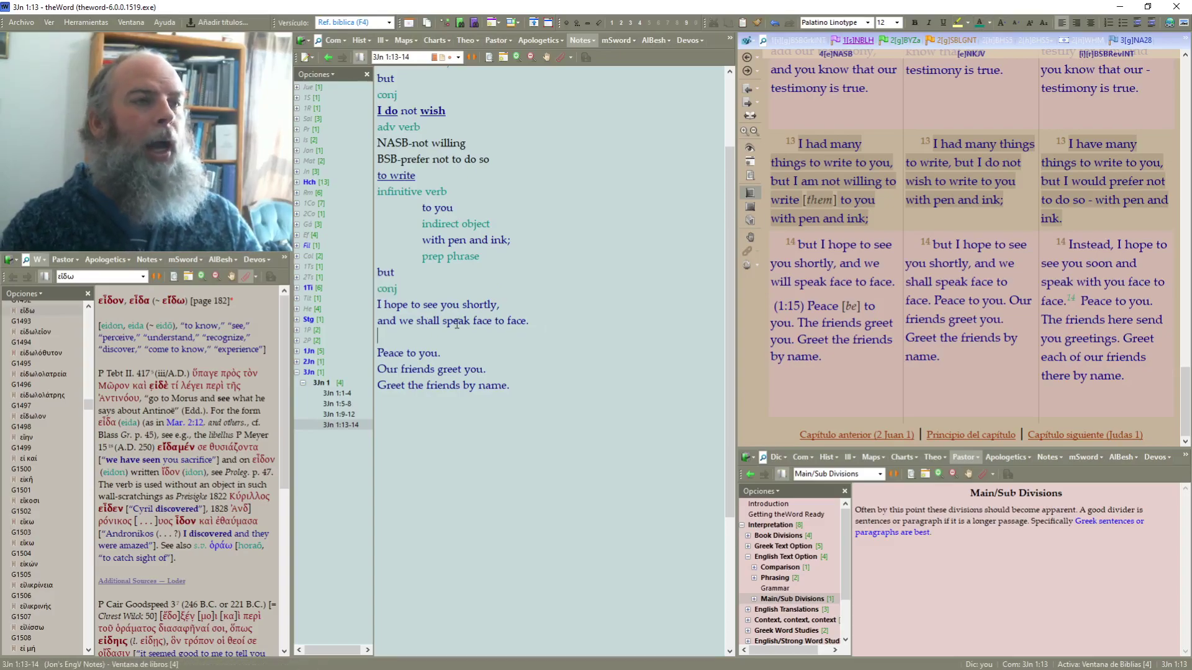
Split "I hope to see you shortly," into separate lines for "I hope", "to see" and "you shortly,"
{"action": "left_click", "coordinate": [411, 305]}
{"action": "key", "text": "Return"}
{"action": "left_click", "coordinate": [407, 321]}
{"action": "key", "text": "Return"}
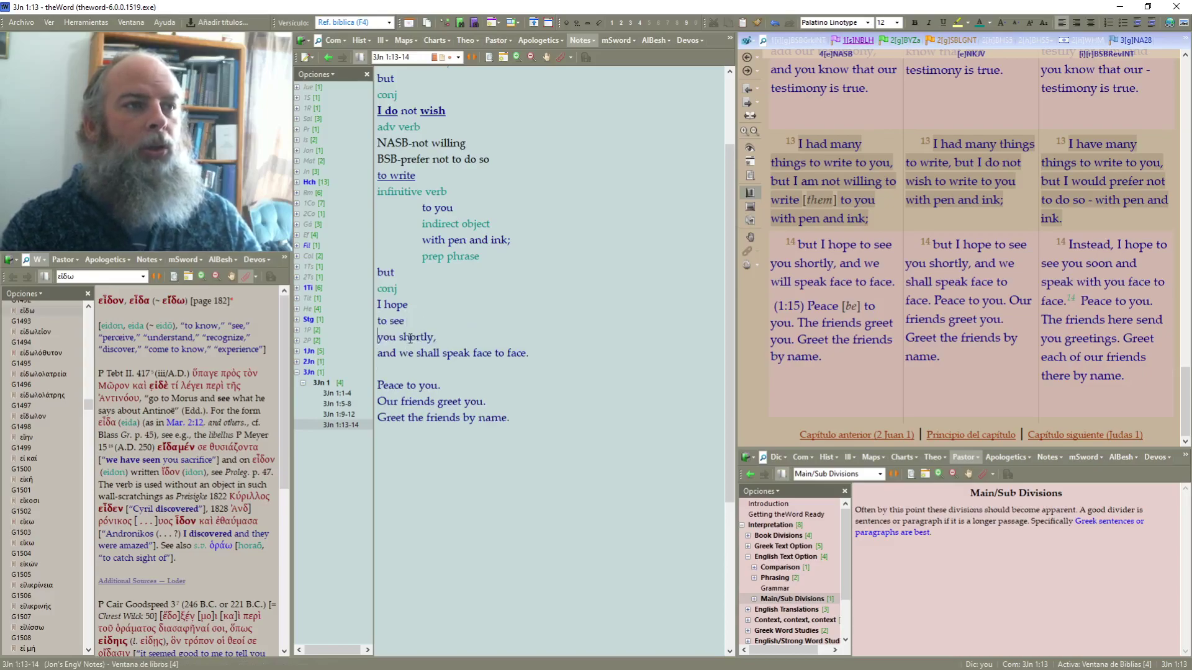
Check the morphology of "to see" in the BSB text of verse 14 and add a "verb" label on a new line under "I hope"
{"action": "left_click", "coordinate": [414, 306]}
{"action": "key", "text": "Return"}
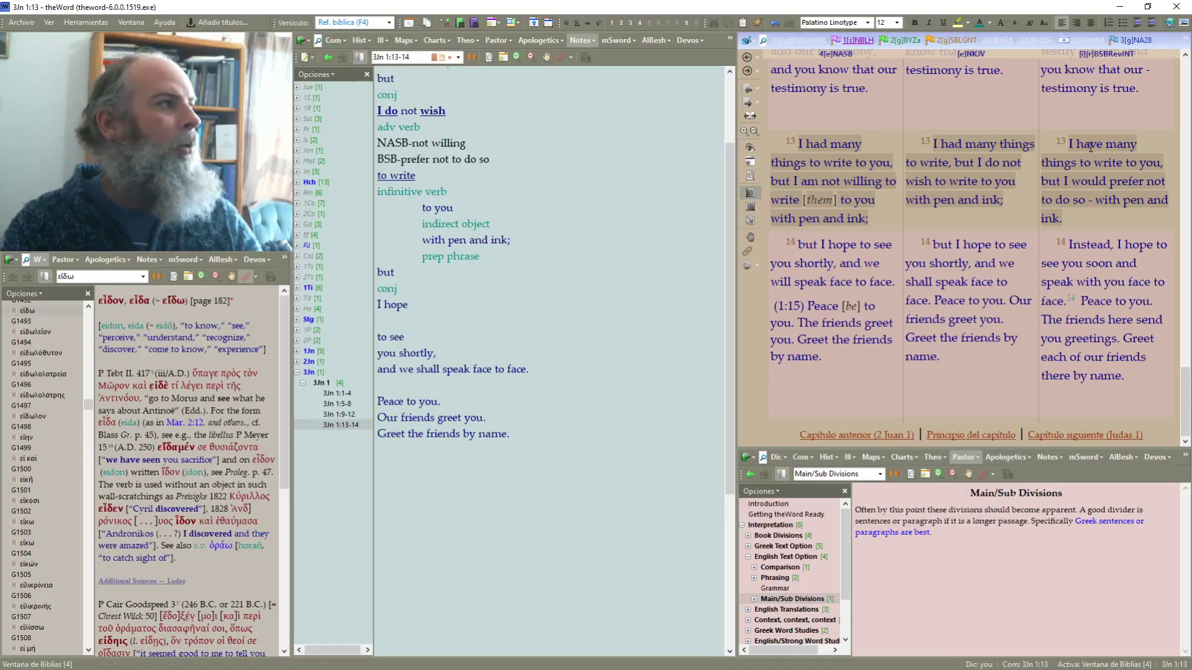
{"action": "left_click", "coordinate": [1118, 242]}
{"action": "mouse_move", "coordinate": [1119, 237]}
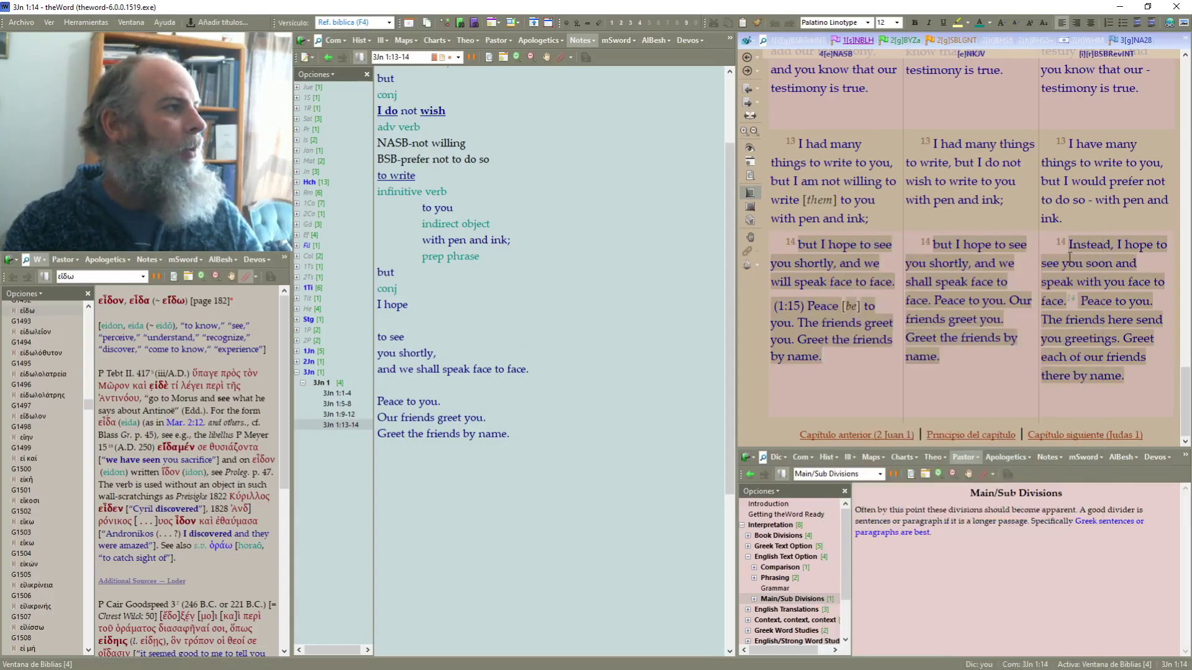
{"action": "mouse_move", "coordinate": [1056, 267]}
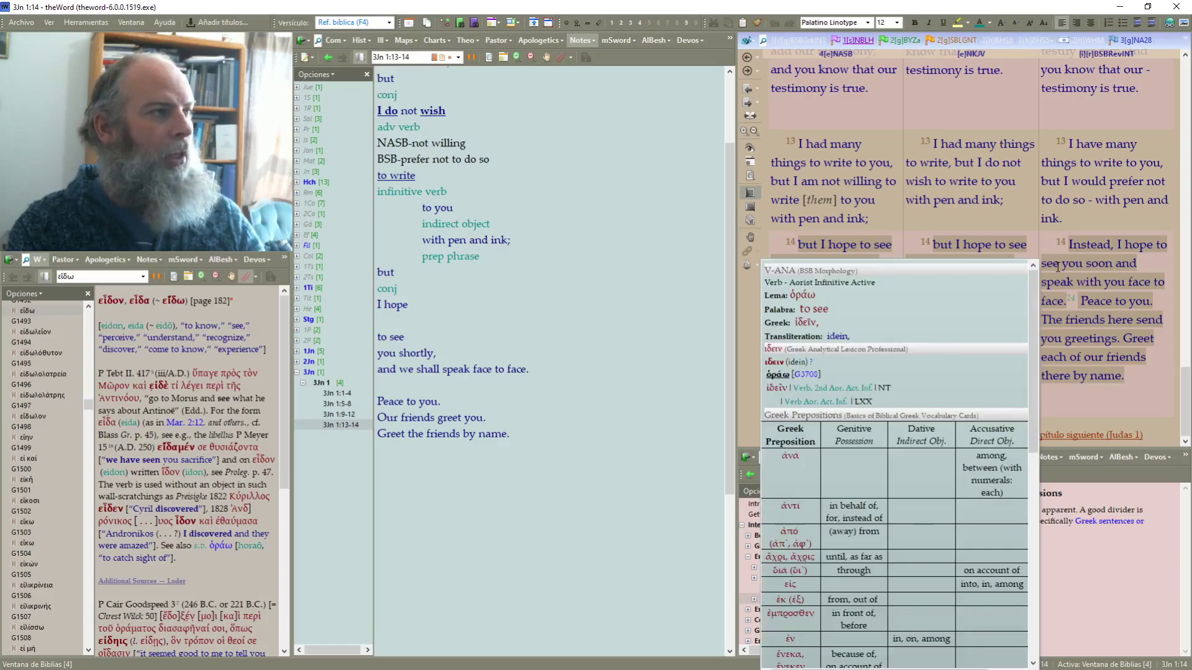
{"action": "type", "text": "verb"}
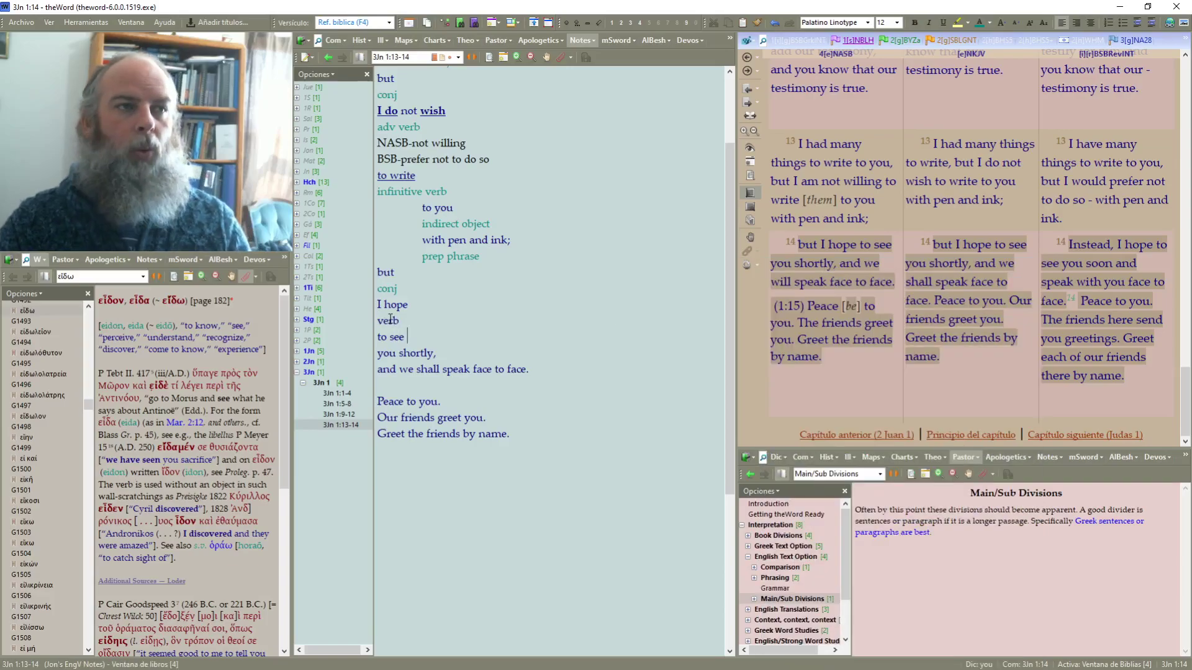
Add a teal "infinitive verb" label on a new line under "to see"
{"action": "key", "text": "Return"}
{"action": "type", "text": "infi"}
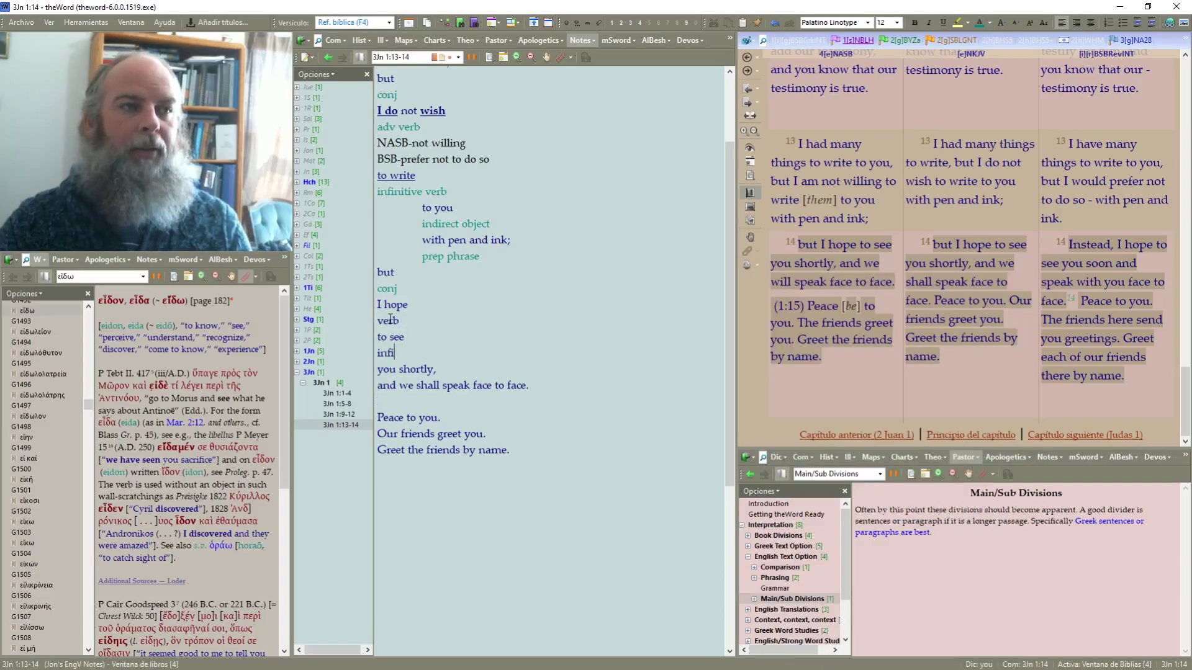
{"action": "type", "text": "nit"}
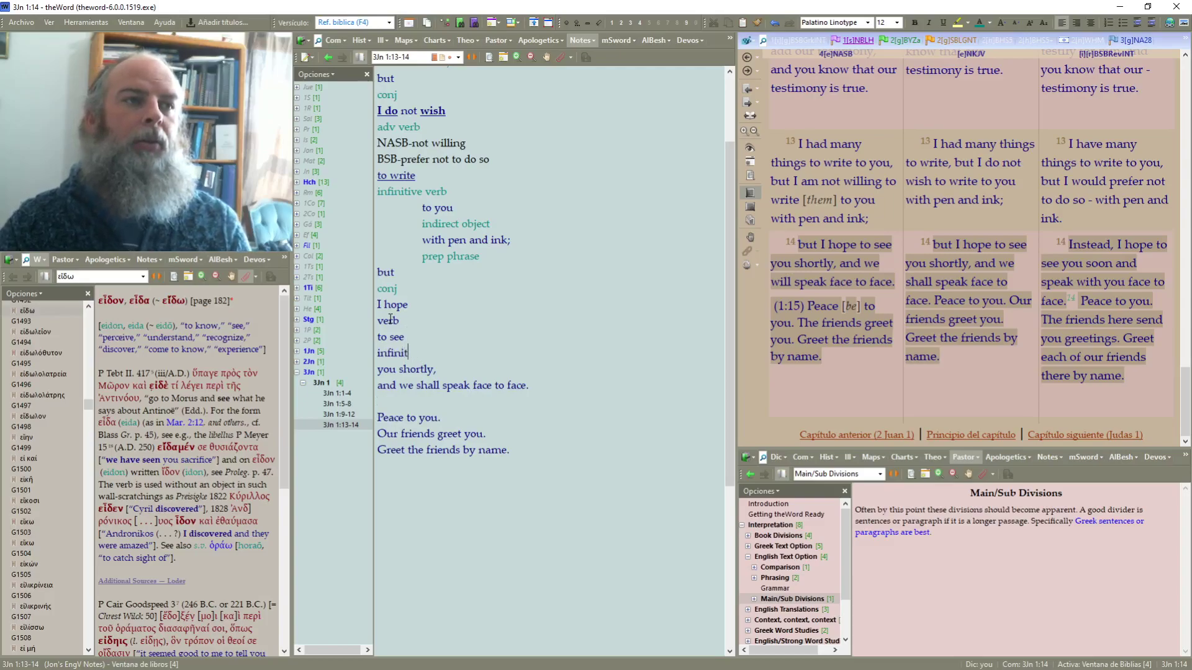
{"action": "type", "text": "ive verb"}
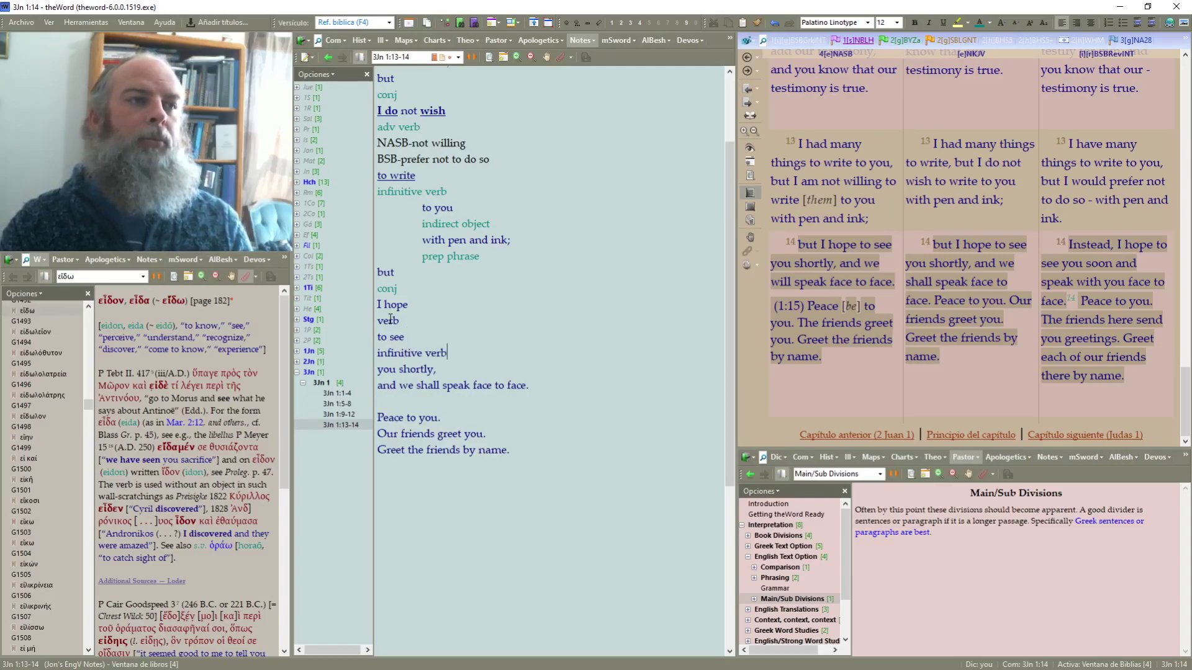
{"action": "key", "text": "shift+Home"}
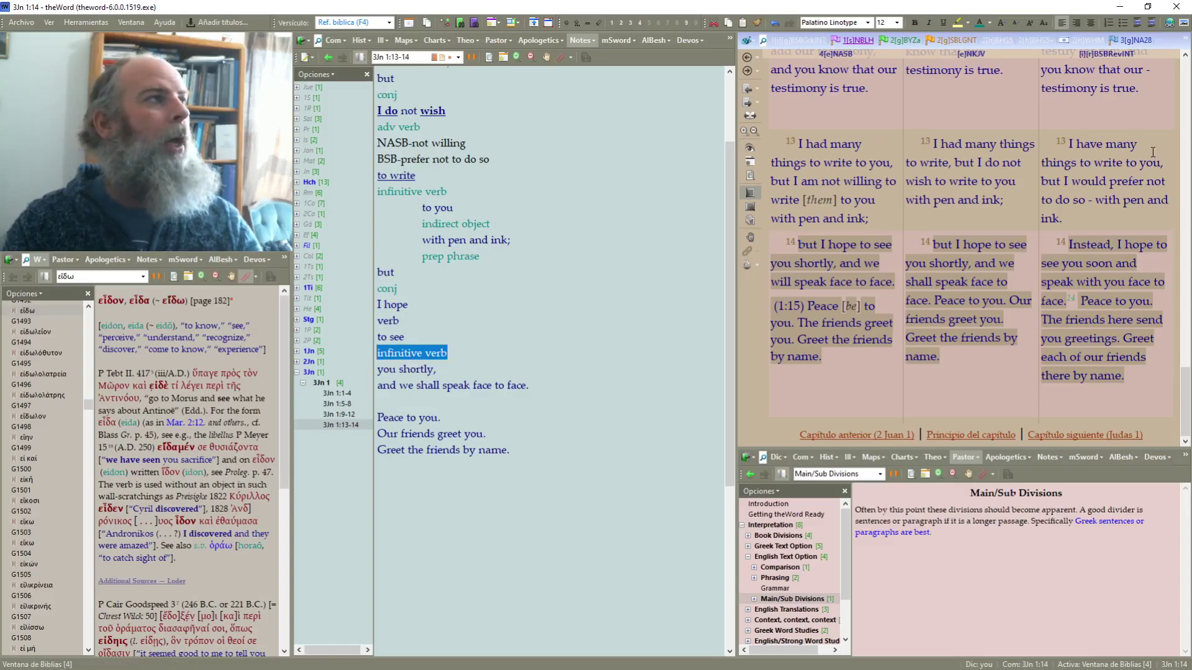
{"action": "left_click", "coordinate": [982, 25]}
{"action": "left_click", "coordinate": [530, 351]}
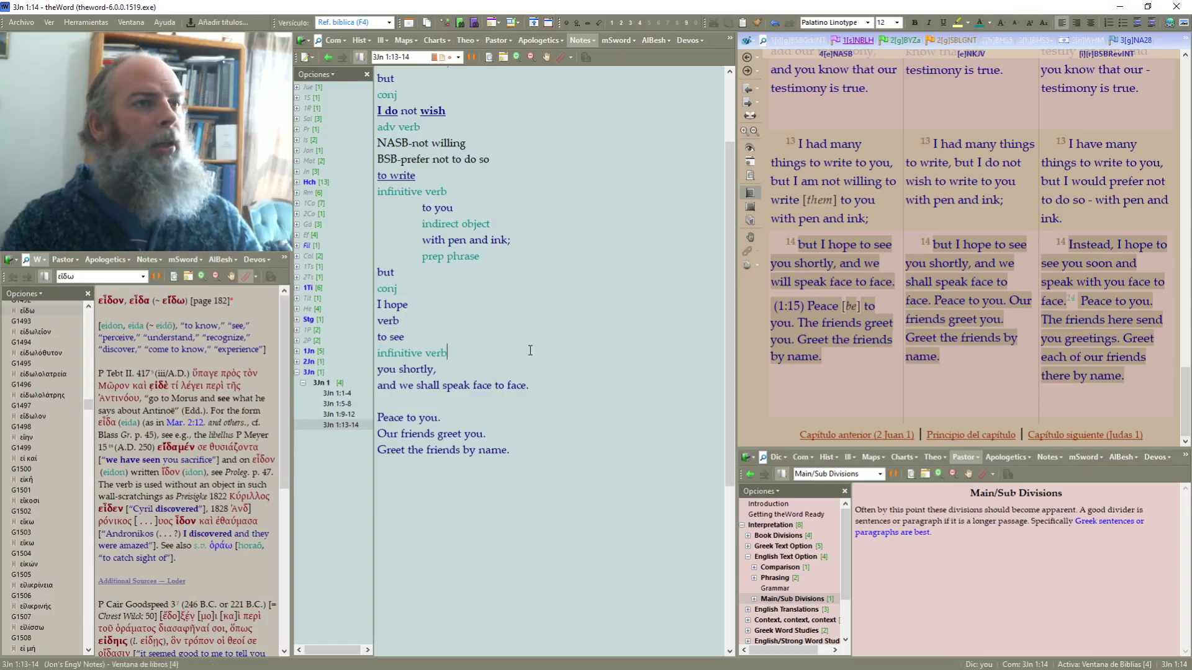
Underline "to see", make "I hope" bold and underlined, and colour the "verb" label under it teal
{"action": "left_click_drag", "start_coordinate": [404, 340], "coordinate": [360, 342]}
{"action": "key", "text": "ctrl+u"}
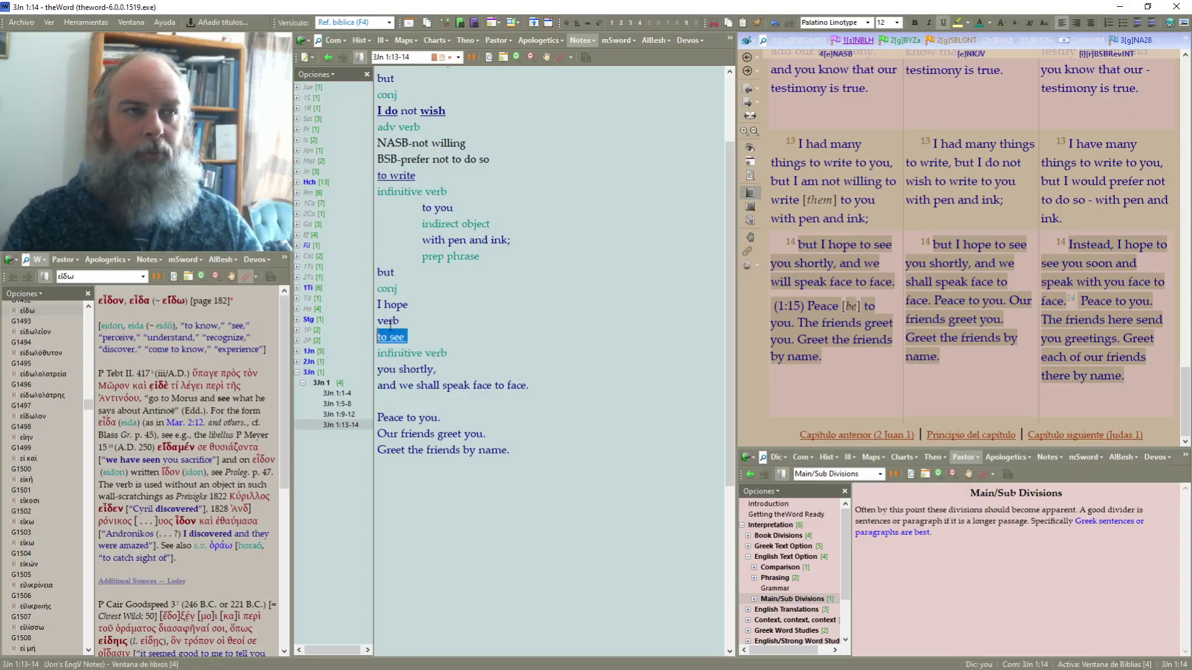
{"action": "left_click_drag", "start_coordinate": [411, 308], "coordinate": [359, 308]}
{"action": "key", "text": "ctrl+u"}
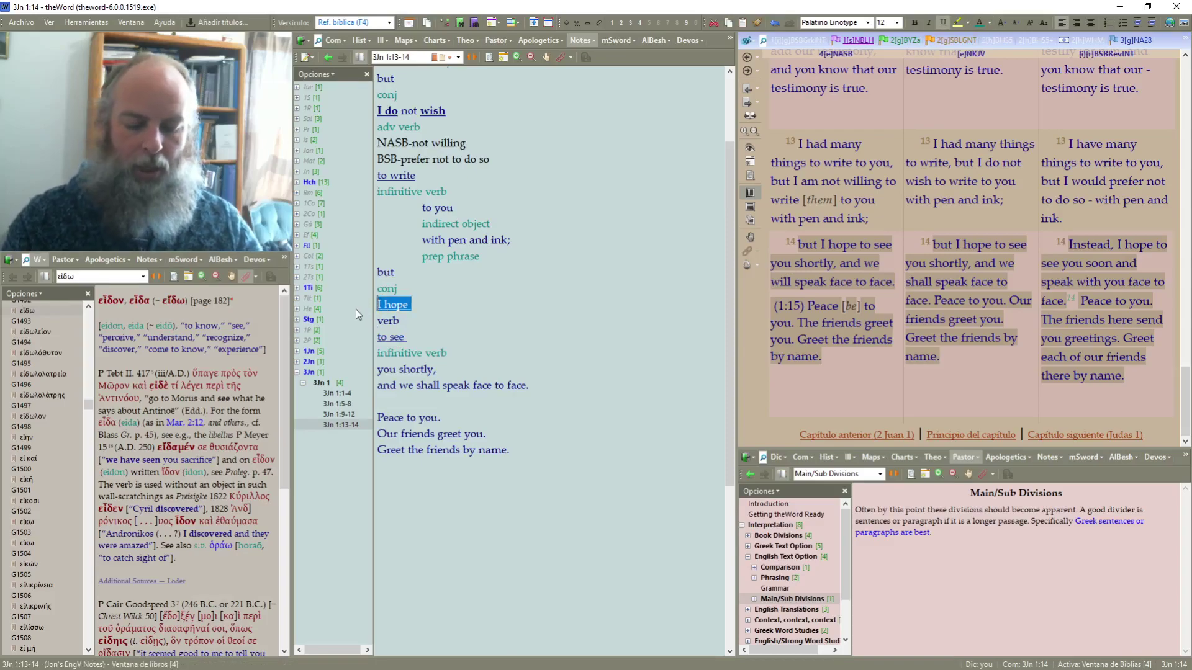
{"action": "key", "text": "ctrl+b"}
{"action": "left_click", "coordinate": [420, 305]}
{"action": "left_click", "coordinate": [419, 337]}
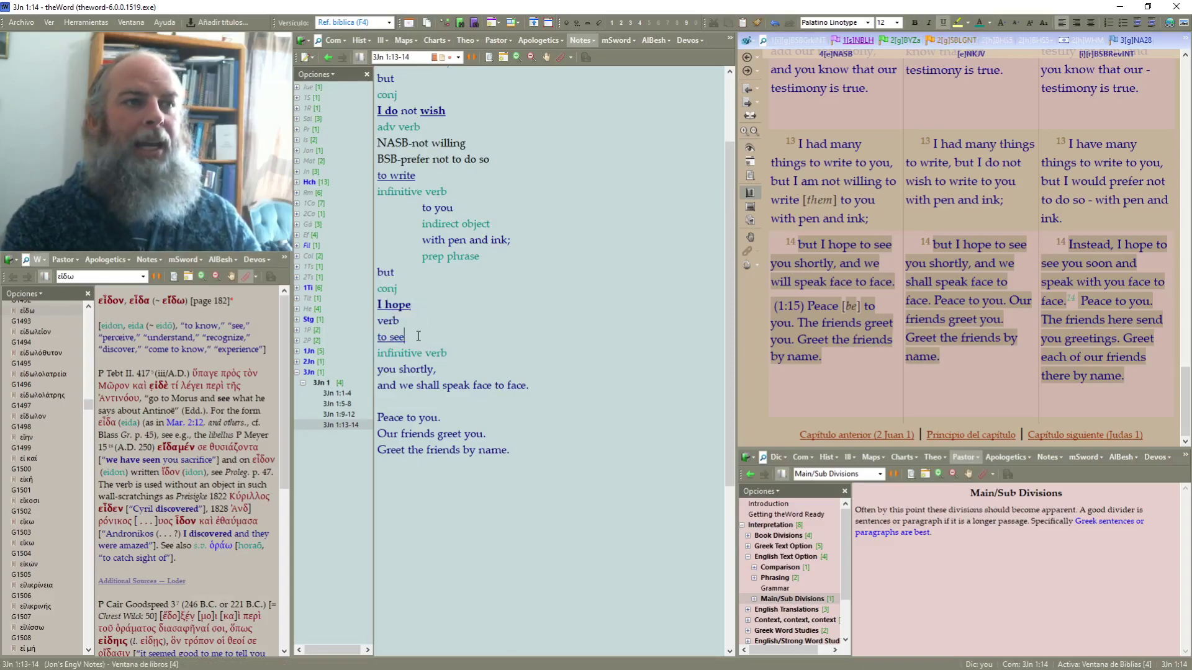
{"action": "left_click_drag", "start_coordinate": [410, 327], "coordinate": [375, 322]}
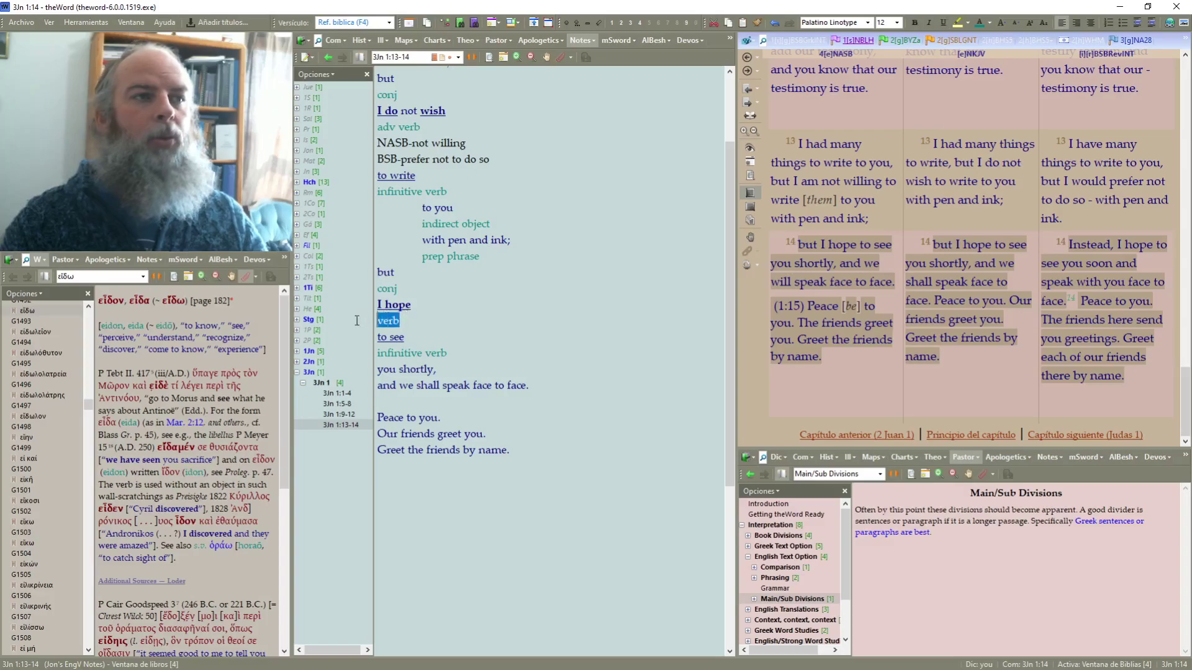
{"action": "left_click", "coordinate": [979, 24]}
Add a blank line under "you shortly," and break the line between "you" and "shortly,"
{"action": "left_click", "coordinate": [464, 353]}
{"action": "key", "text": "Return"}
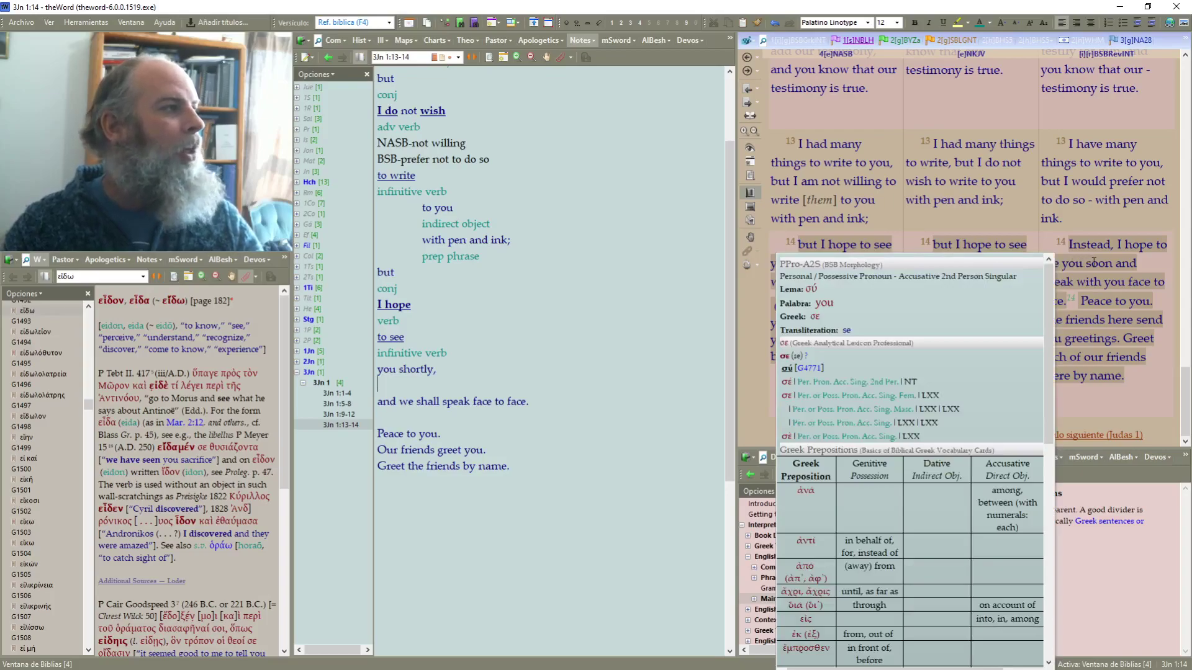
{"action": "left_click", "coordinate": [401, 370]}
{"action": "key", "text": "Return"}
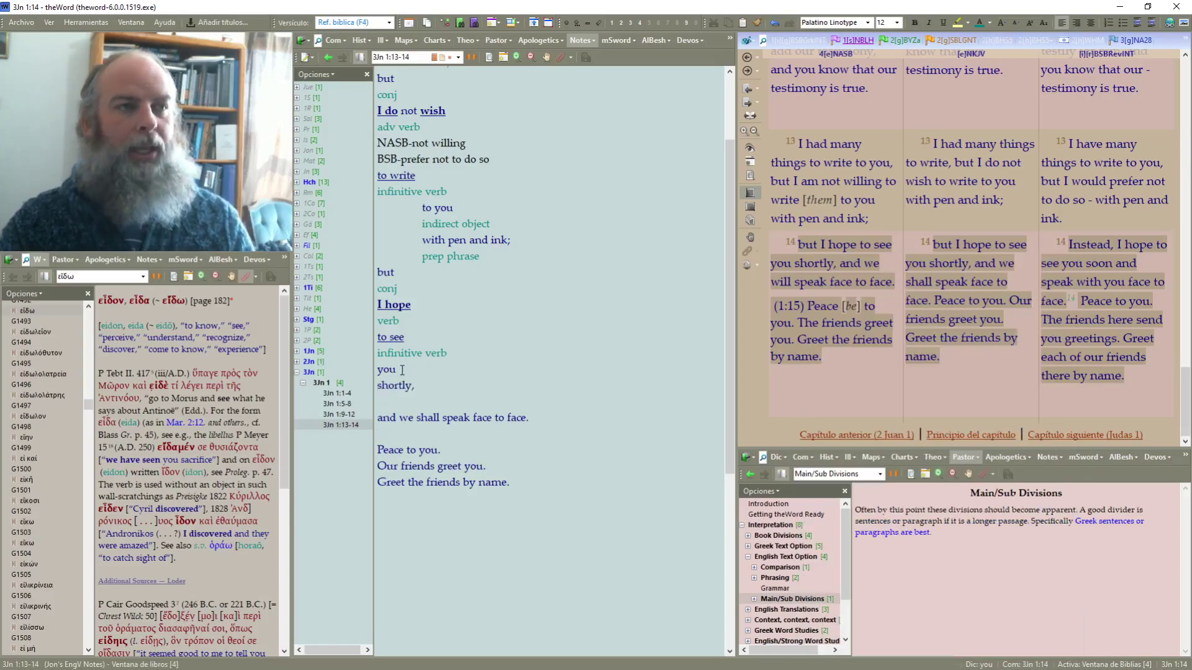
Add a teal "direct object" label on a new line under "you"
{"action": "key", "text": "Return"}
{"action": "type", "text": "d"}
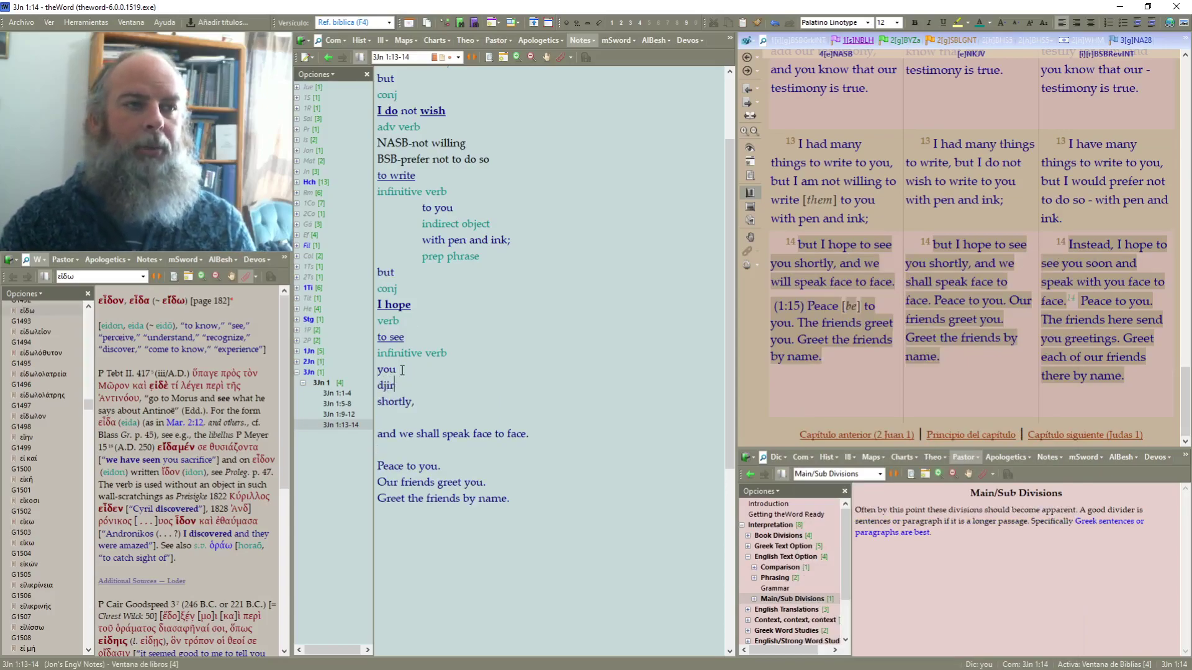
{"action": "type", "text": "irect object"}
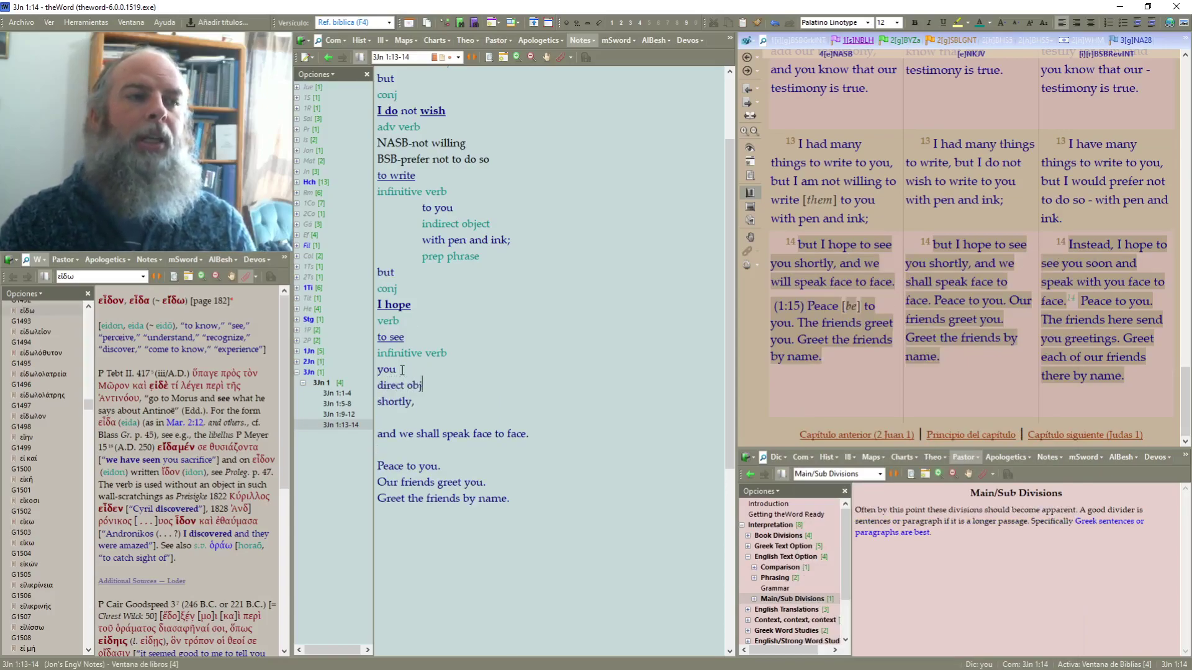
{"action": "key", "text": "shift+Home"}
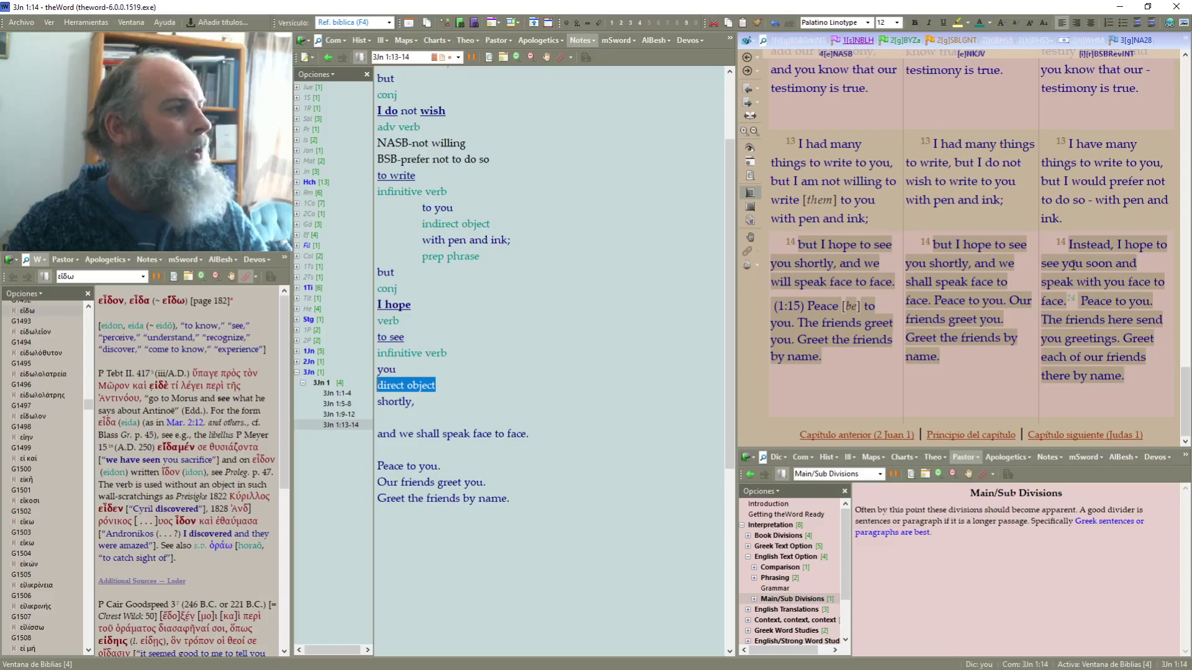
{"action": "mouse_move", "coordinate": [1072, 264]}
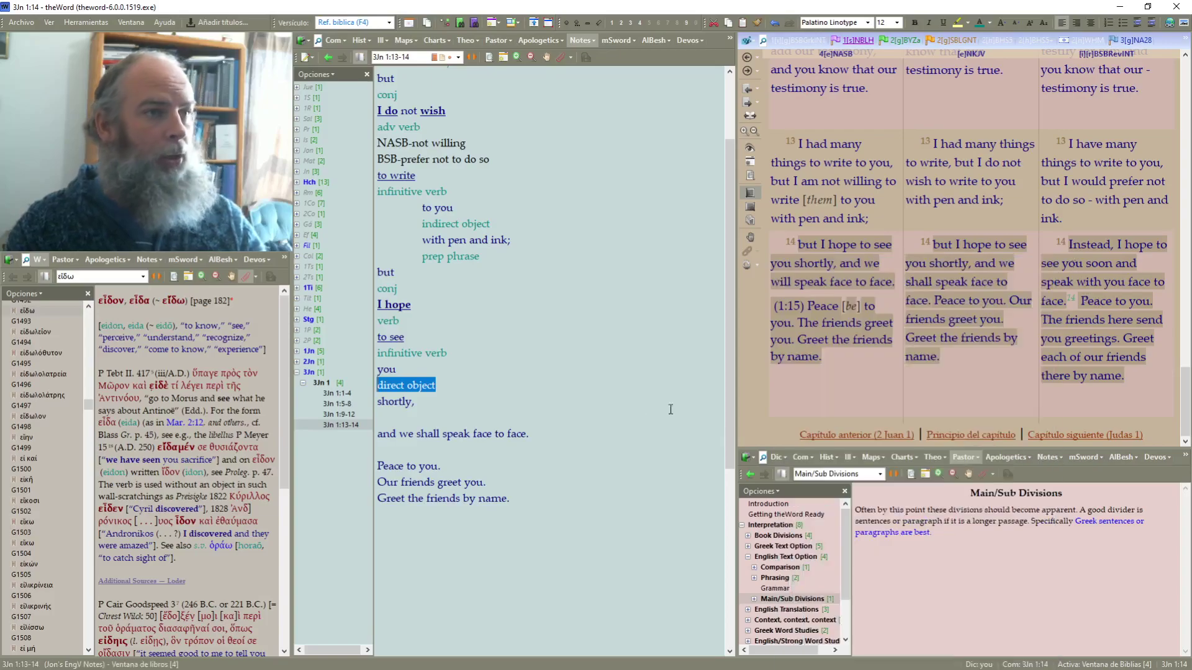
{"action": "left_click", "coordinate": [505, 374]}
{"action": "left_click_drag", "start_coordinate": [417, 376], "coordinate": [376, 373]}
Indent the "you" and "direct object" lines by two levels
{"action": "left_click_drag", "start_coordinate": [443, 394], "coordinate": [370, 376]}
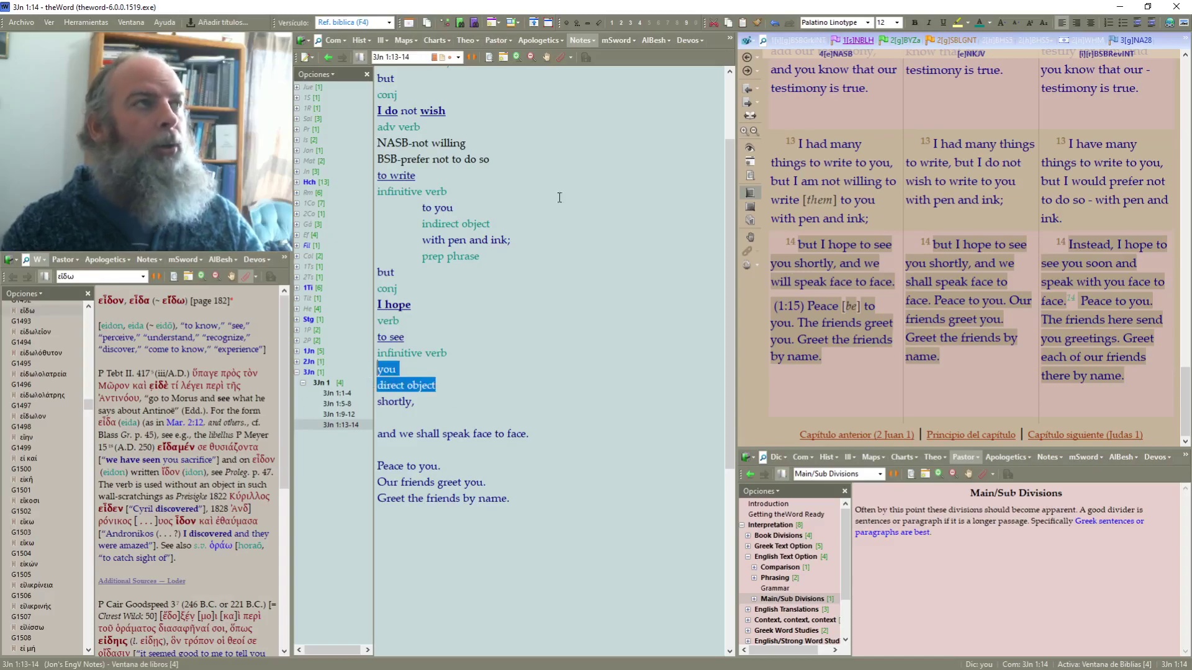
{"action": "left_click", "coordinate": [1156, 23]}
{"action": "left_click", "coordinate": [1156, 22]}
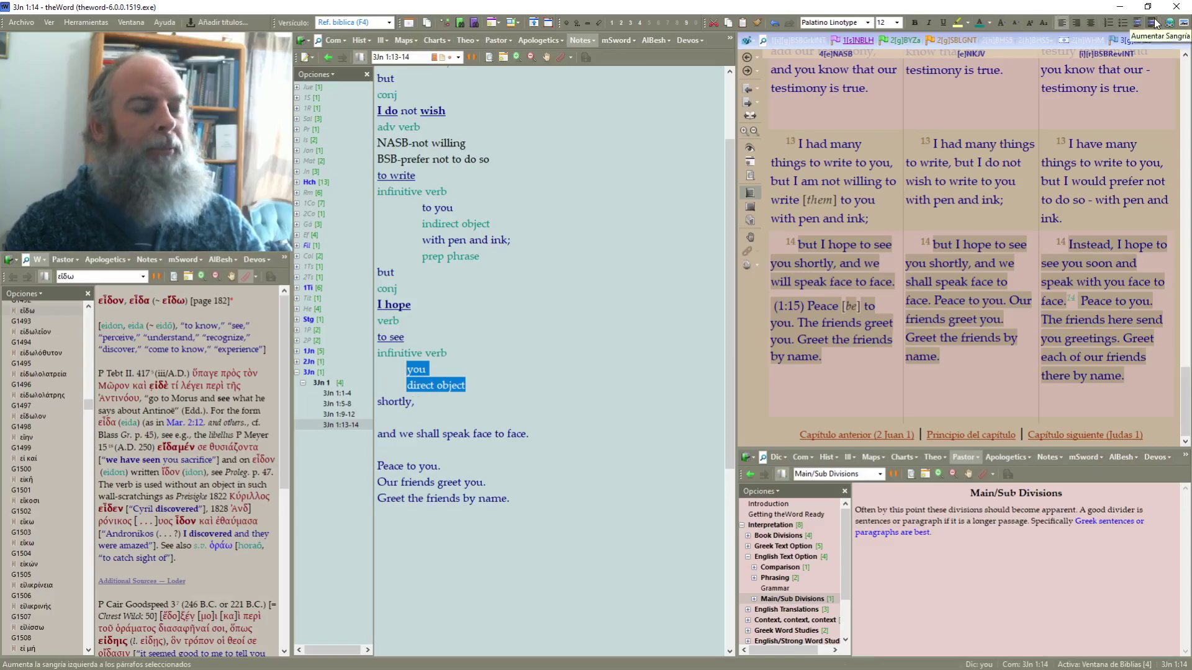
{"action": "left_click", "coordinate": [1156, 23]}
{"action": "left_click", "coordinate": [1138, 23]}
{"action": "left_click", "coordinate": [477, 333]}
Add a teal "adv" label on a new line under "shortly,"
{"action": "mouse_move", "coordinate": [1182, 392]}
{"action": "left_mouse_down"}
{"action": "mouse_move", "coordinate": [1171, 185]}
{"action": "mouse_move", "coordinate": [1150, 80]}
{"action": "mouse_move", "coordinate": [1184, 161]}
{"action": "mouse_move", "coordinate": [1186, 405]}
{"action": "left_mouse_up"}
{"action": "left_click", "coordinate": [419, 401]}
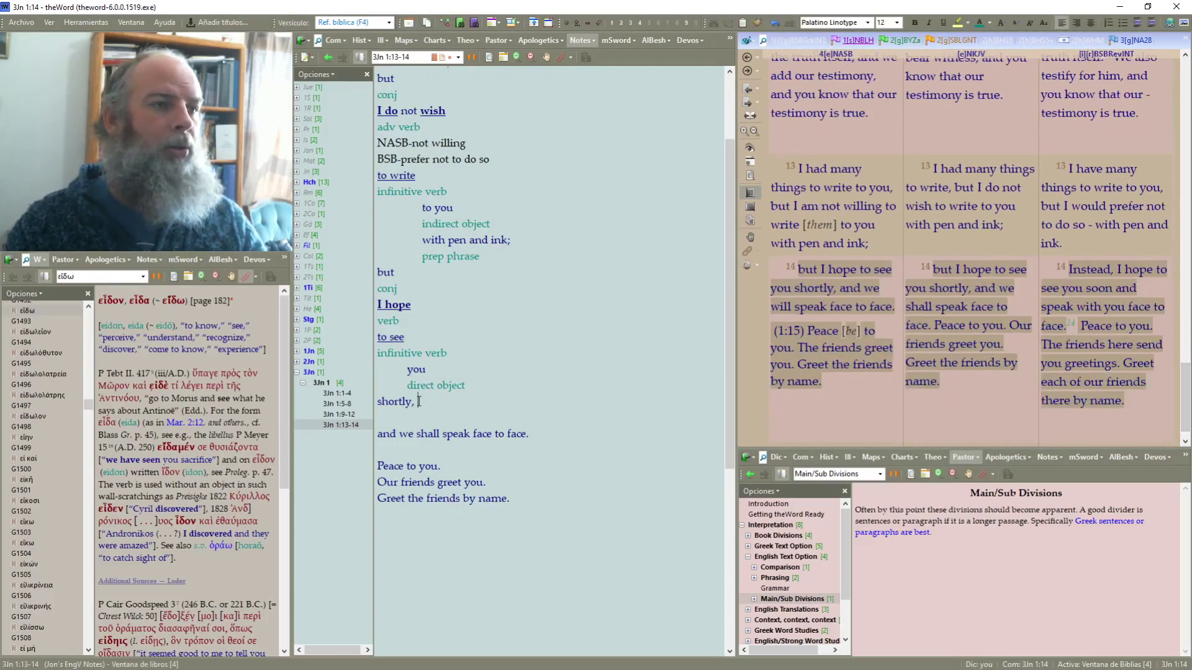
{"action": "key", "text": "Return"}
{"action": "type", "text": "adv"}
{"action": "key", "text": "shift+Home"}
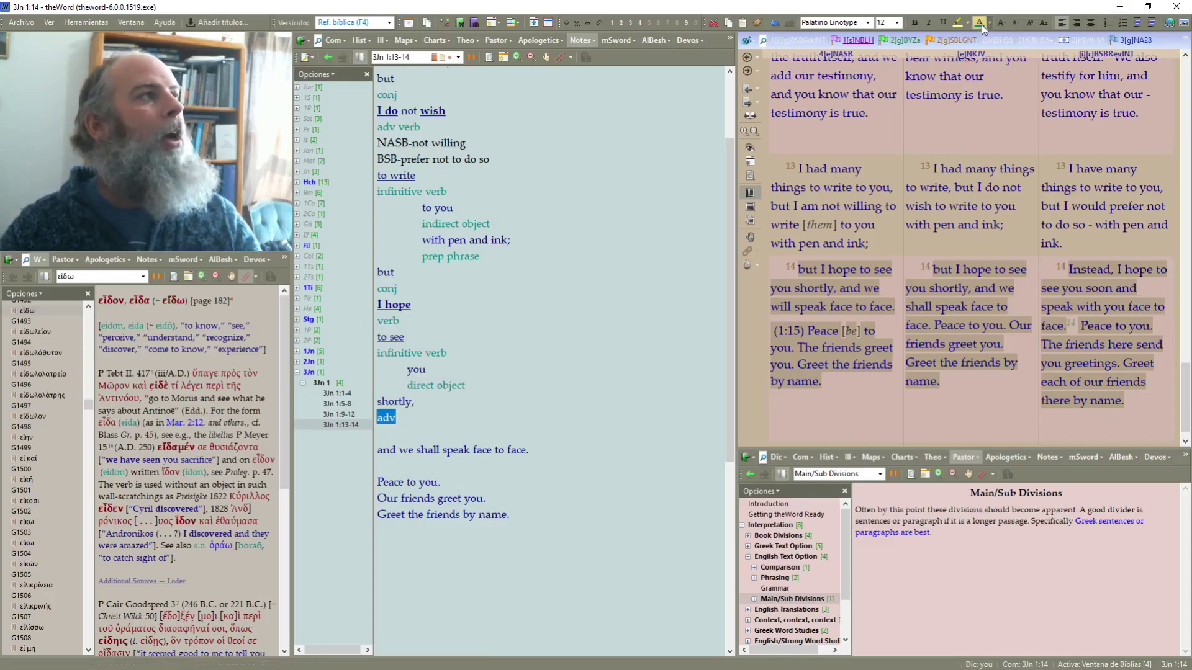
{"action": "left_click", "coordinate": [483, 423]}
Indent the "shortly," and "adv" lines by two levels
{"action": "left_click_drag", "start_coordinate": [396, 418], "coordinate": [377, 401]}
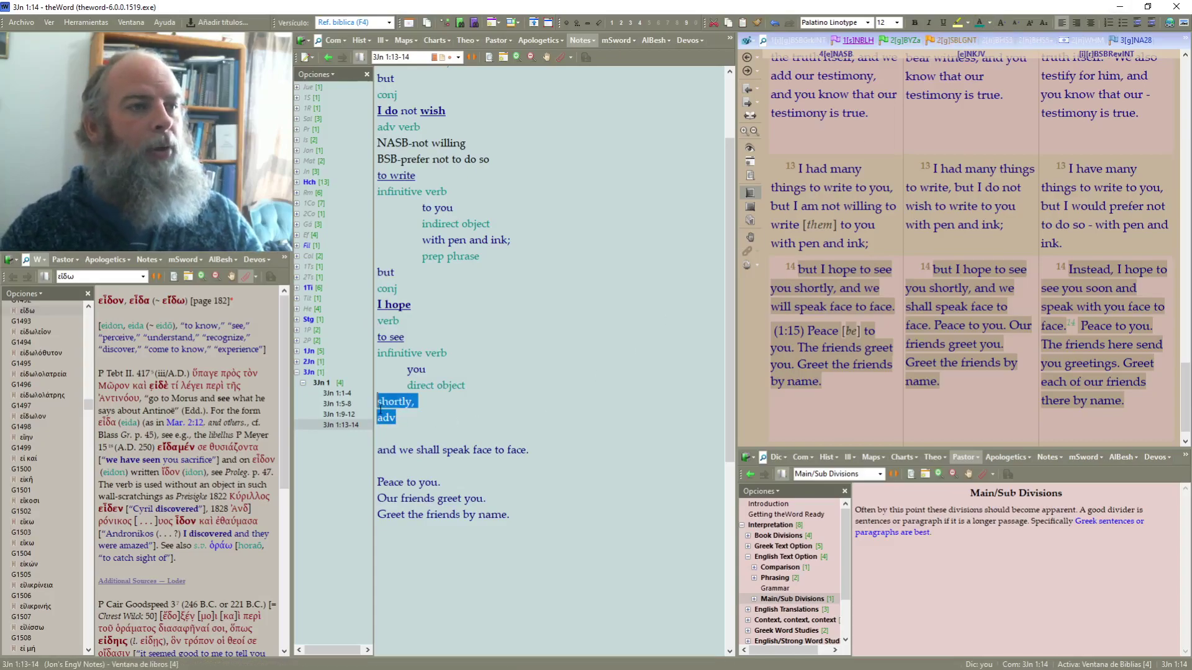
{"action": "left_click", "coordinate": [1148, 25]}
{"action": "left_click", "coordinate": [1145, 24]}
{"action": "left_click", "coordinate": [547, 389]}
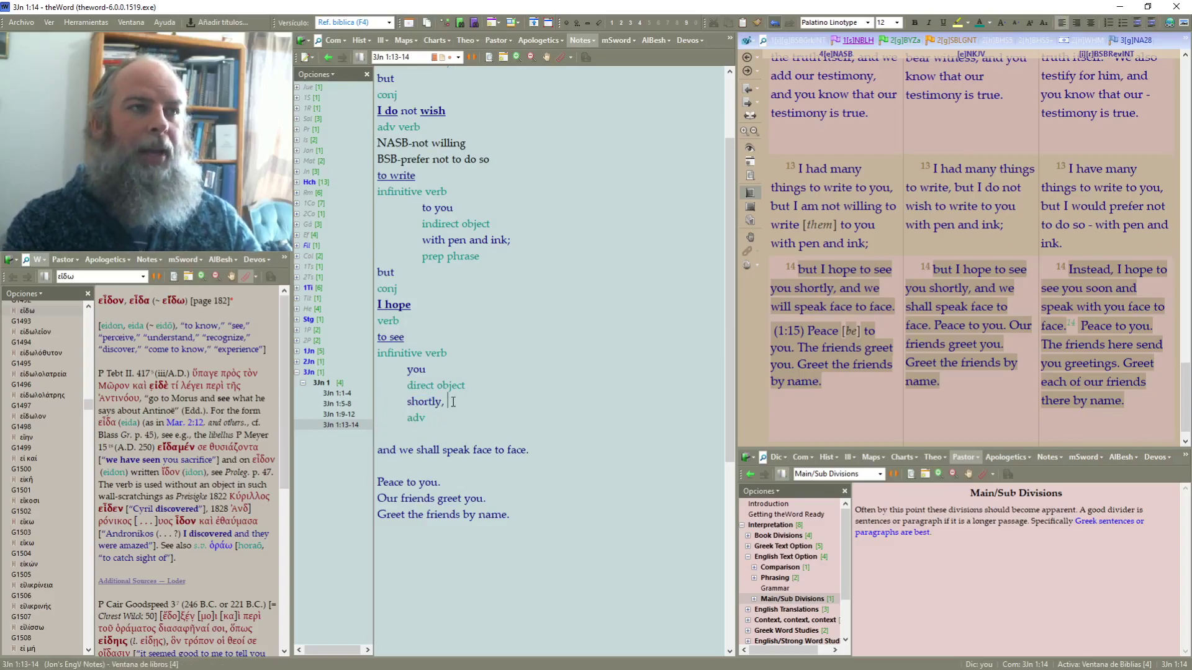
Insert a blank line between the "prep phrase" label and "but" to separate the "I hope" clause block
{"action": "key", "text": "Return"}
{"action": "left_click", "coordinate": [516, 240]}
{"action": "left_click_drag", "start_coordinate": [438, 437], "coordinate": [364, 289]}
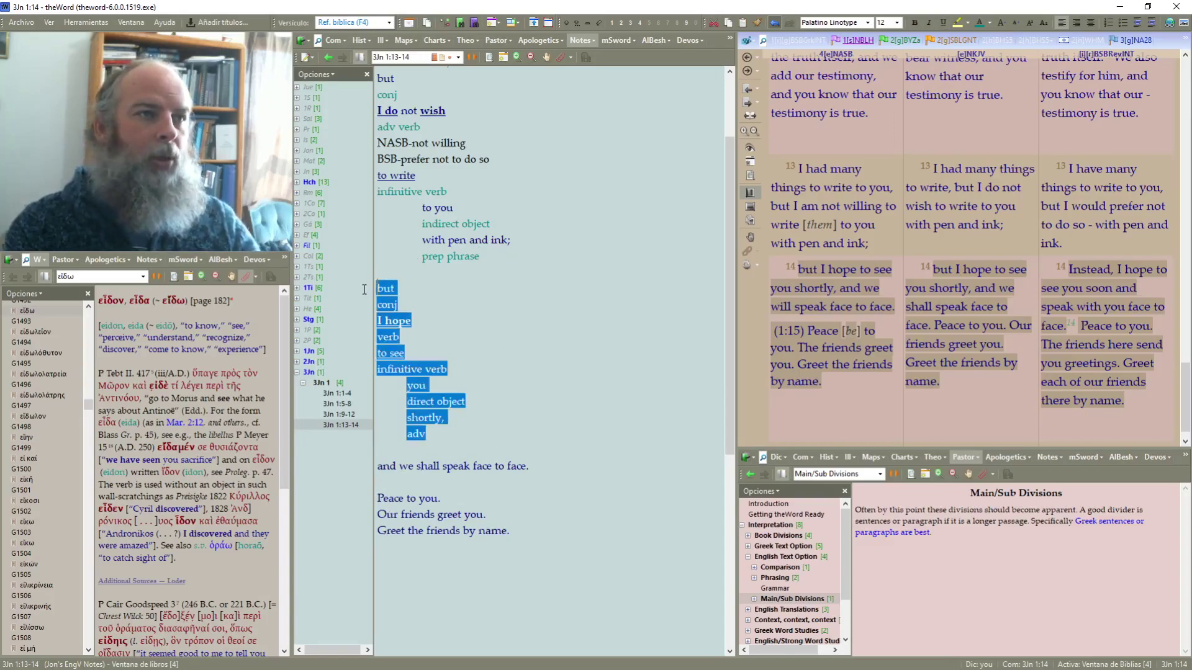
{"action": "left_click", "coordinate": [548, 355]}
Split "and we shall speak face to face." into three lines: "and", "we shall speak" and "face to face."
{"action": "scroll", "coordinate": [524, 397], "scroll_direction": "down", "scroll_amount": 3}
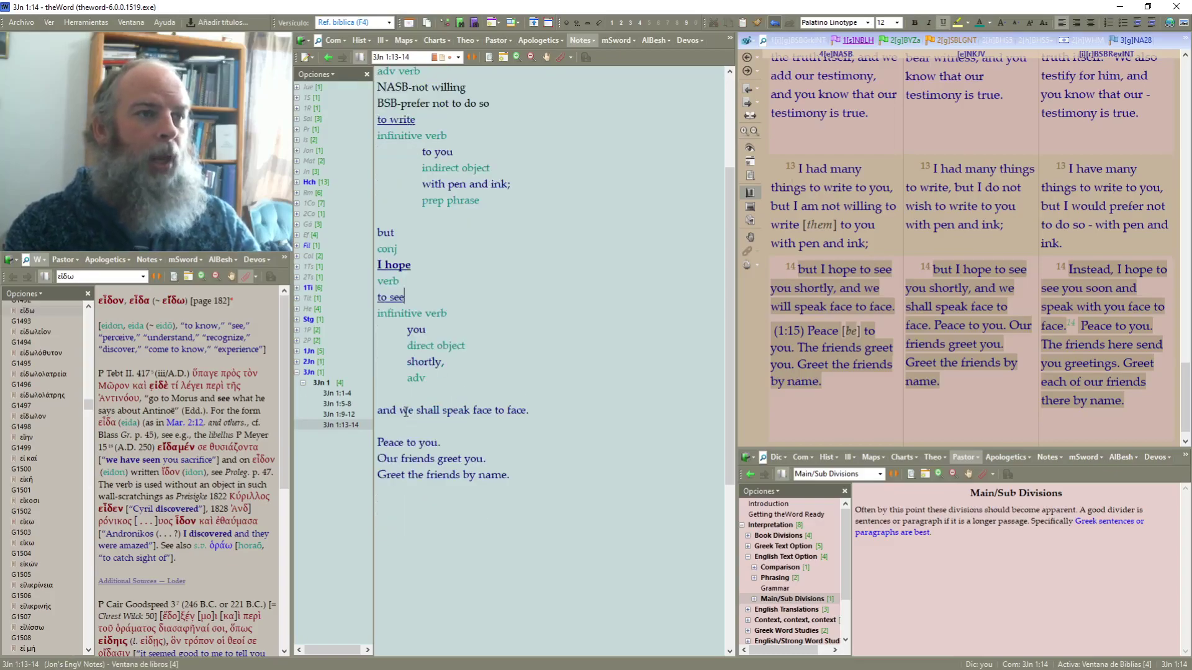
{"action": "left_click", "coordinate": [399, 410]}
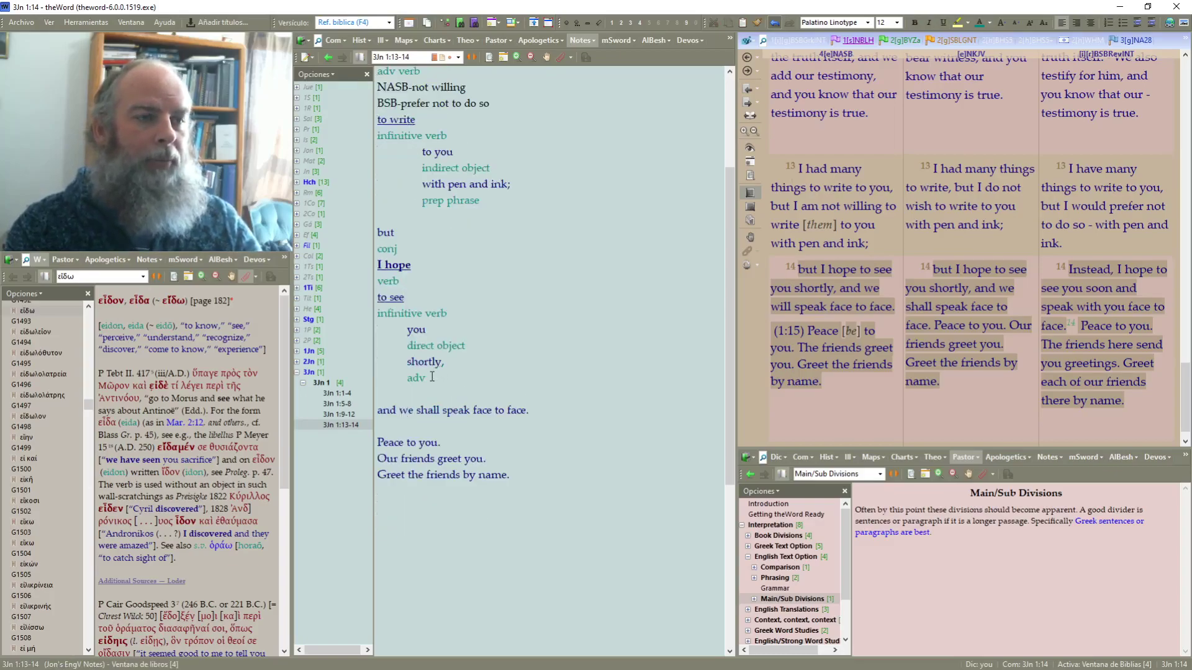
{"action": "key", "text": "Return"}
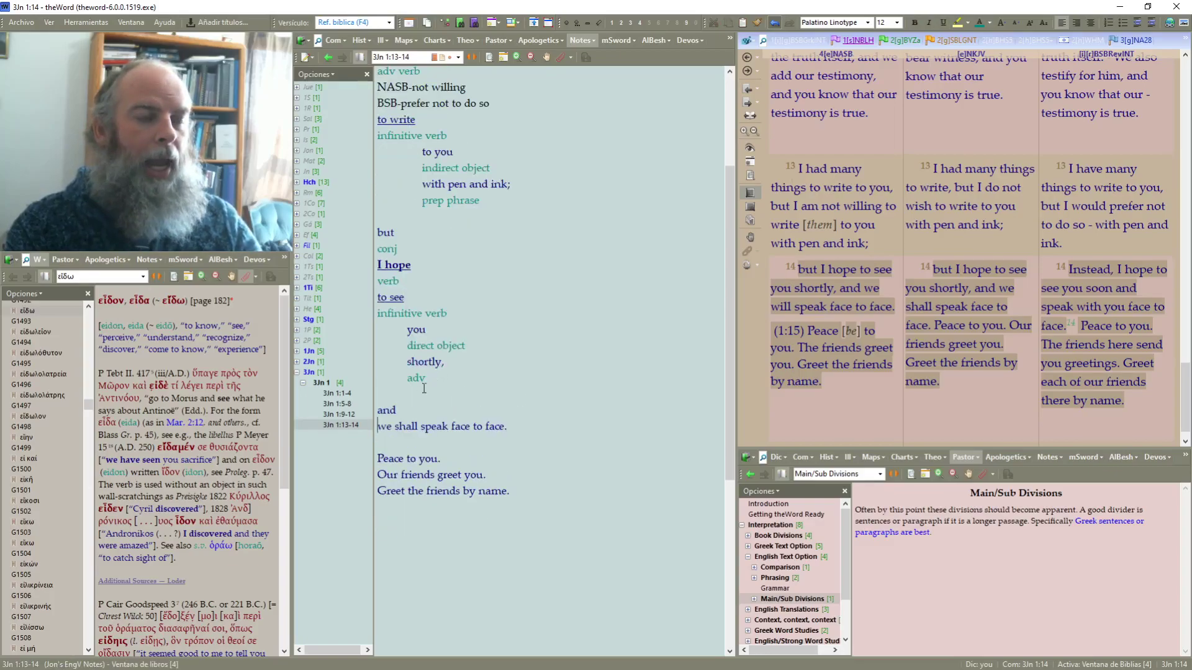
{"action": "left_click", "coordinate": [452, 426]}
{"action": "key", "text": "Return"}
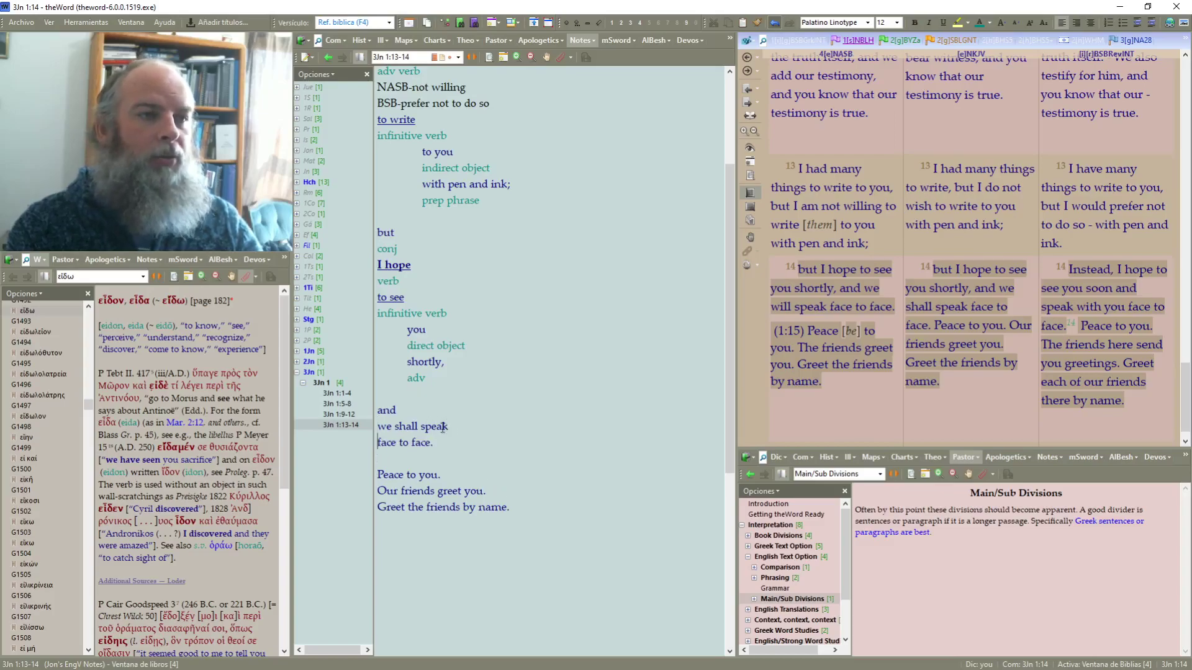
Add a "conj" label on a new line under "and"
{"action": "left_click", "coordinate": [422, 408]}
{"action": "key", "text": "Return"}
{"action": "type", "text": "conj"}
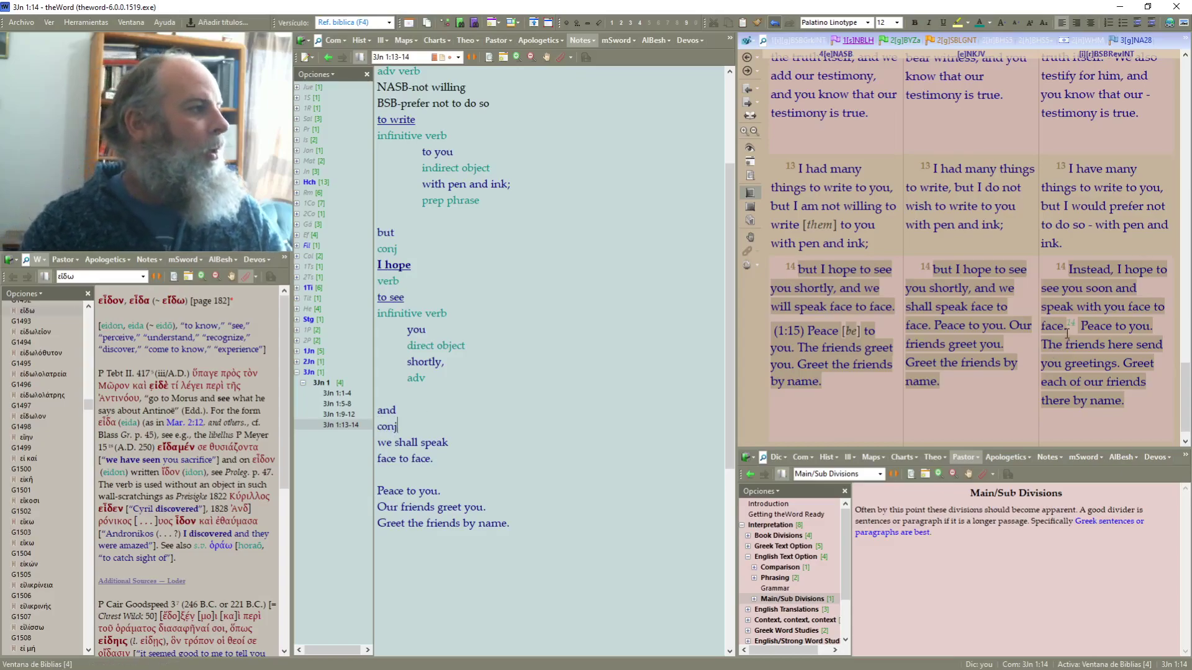
Add a teal "verb" label on a new line under "we shall speak"
{"action": "mouse_move", "coordinate": [1089, 310]}
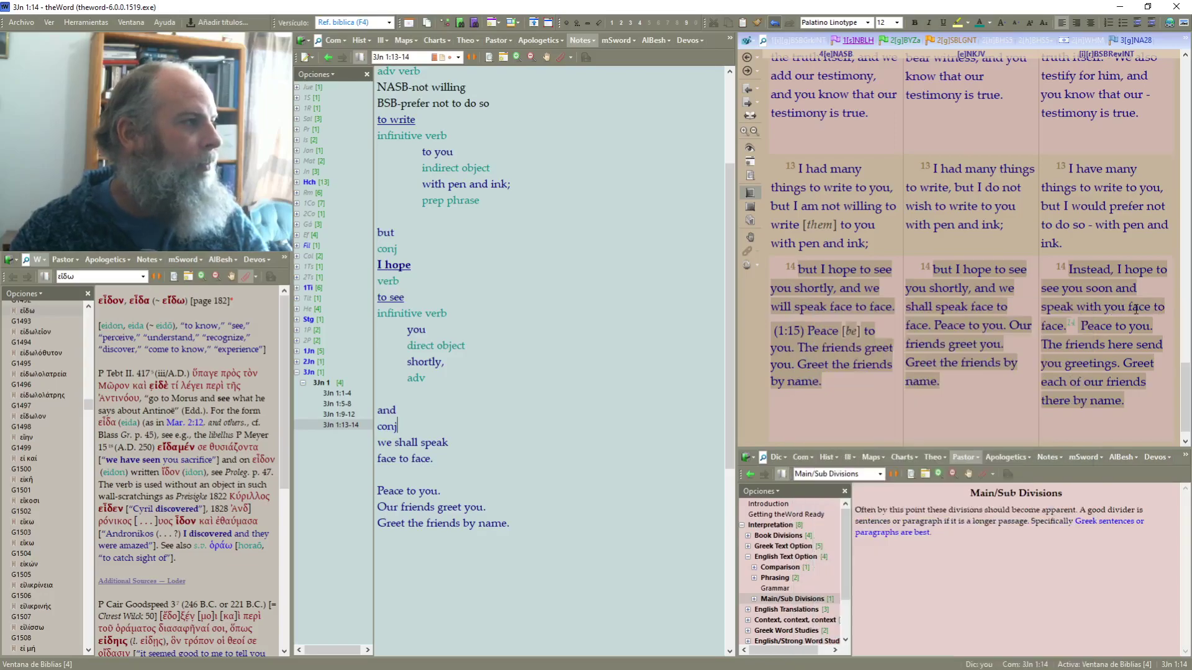
{"action": "mouse_move", "coordinate": [1121, 288]}
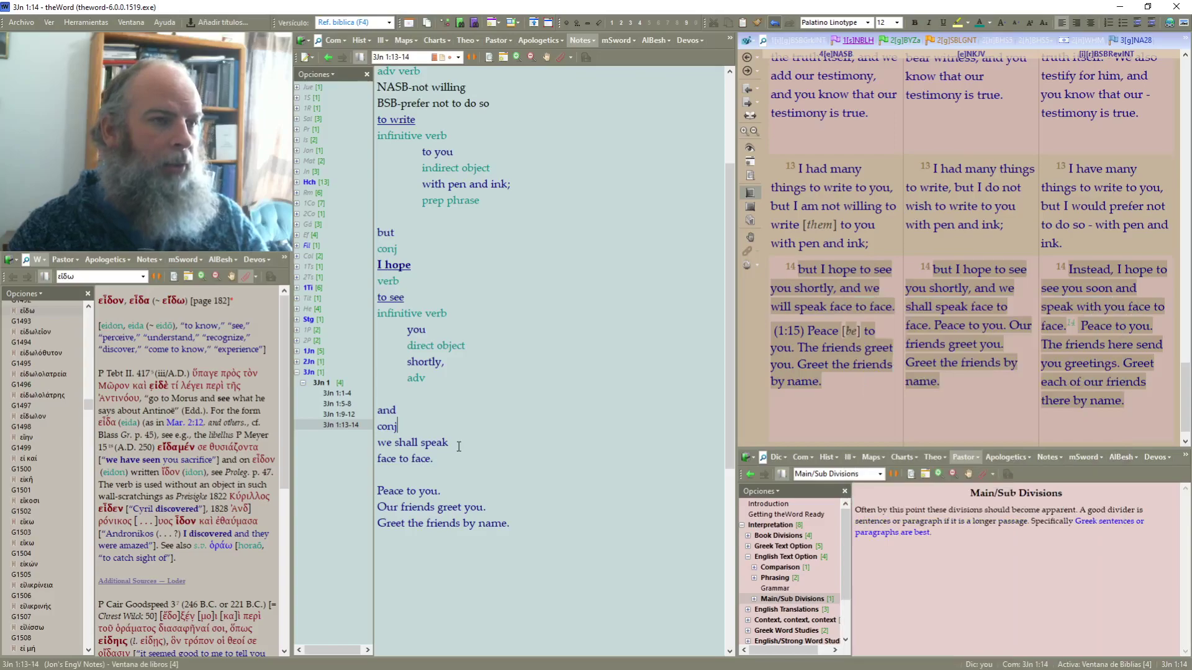
{"action": "left_click_drag", "start_coordinate": [435, 427], "coordinate": [356, 435]}
{"action": "left_click", "coordinate": [452, 446]}
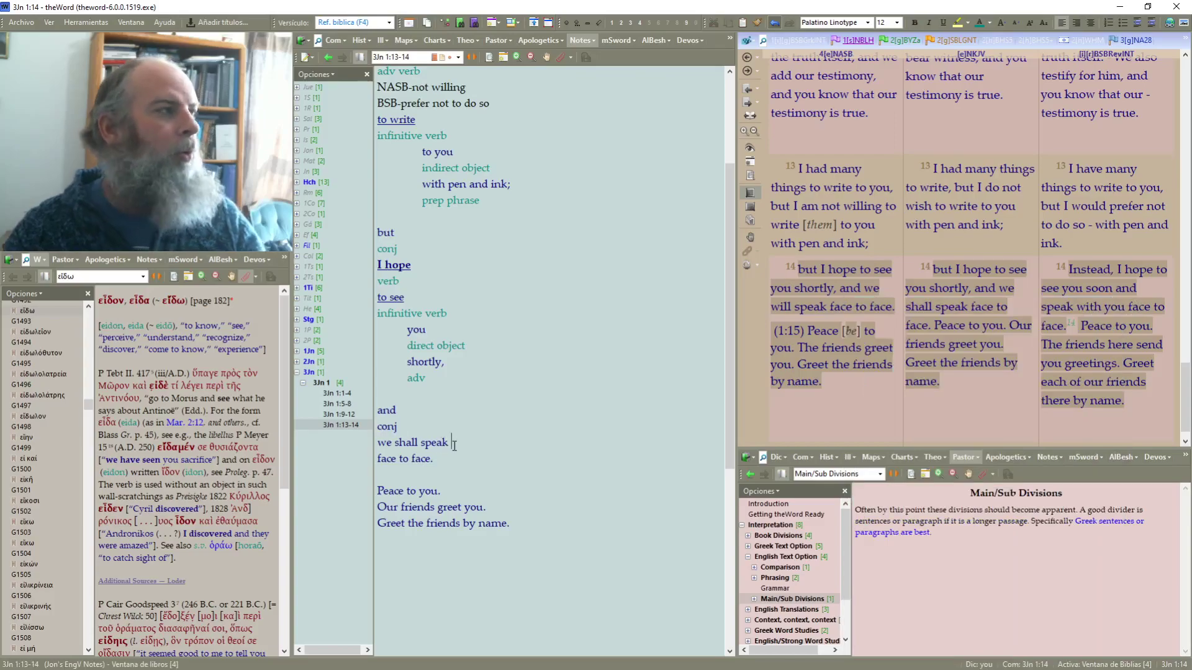
{"action": "key", "text": "Return"}
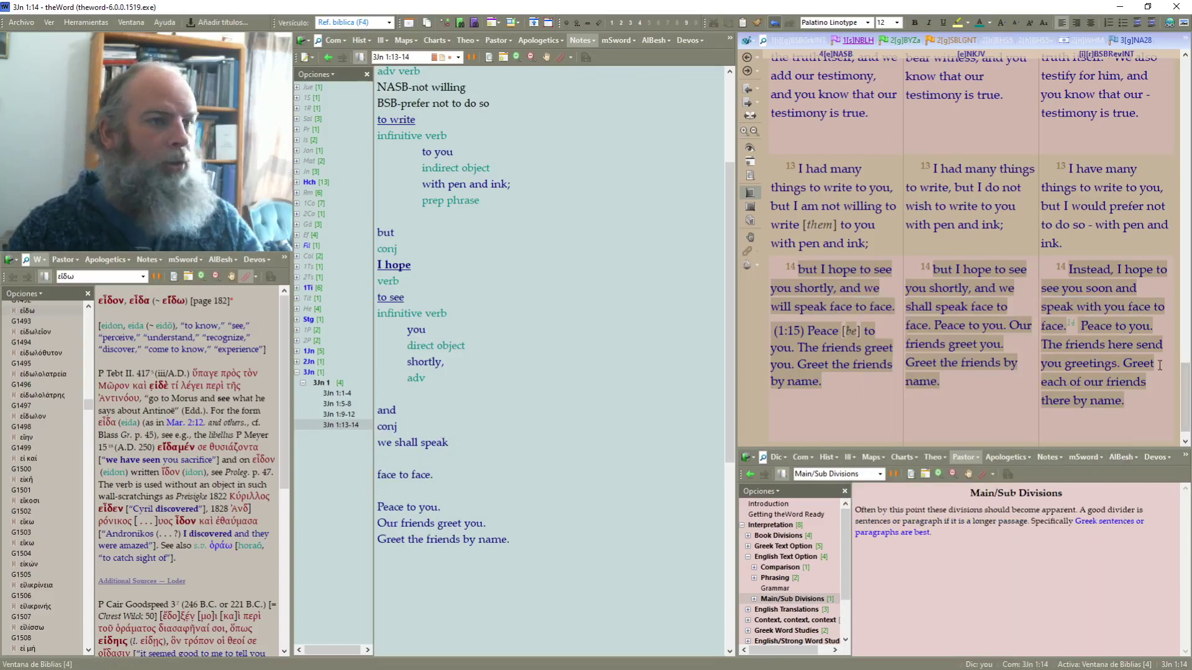
{"action": "type", "text": "verb"}
{"action": "key", "text": "shift+Home"}
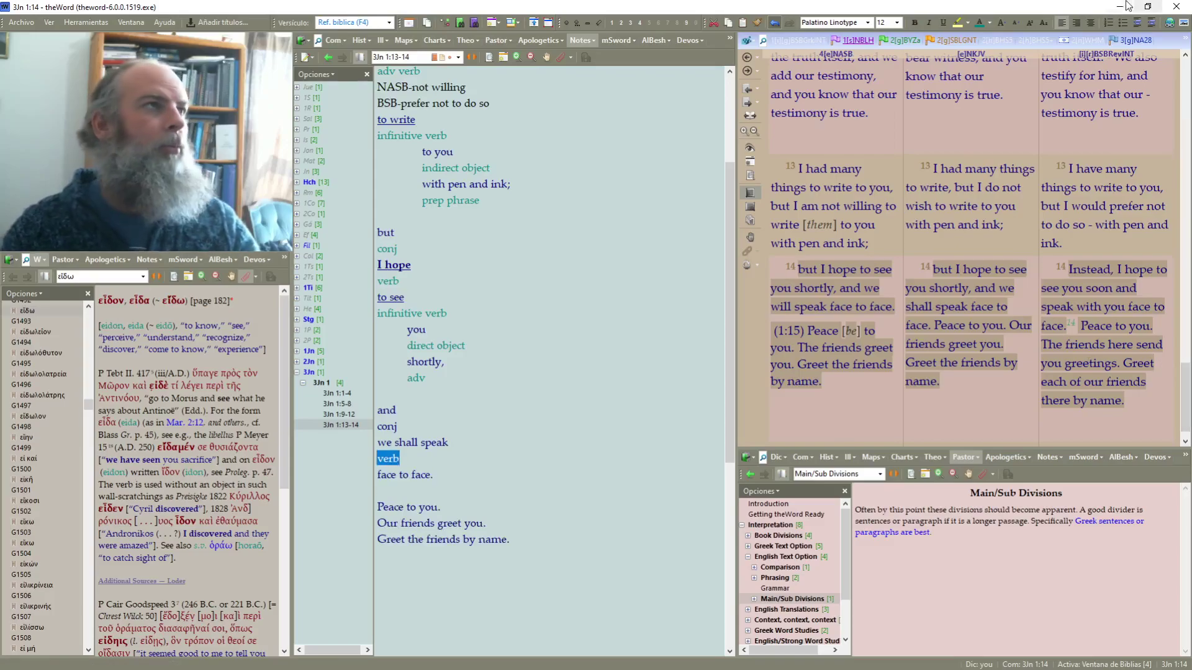
{"action": "left_click", "coordinate": [979, 23]}
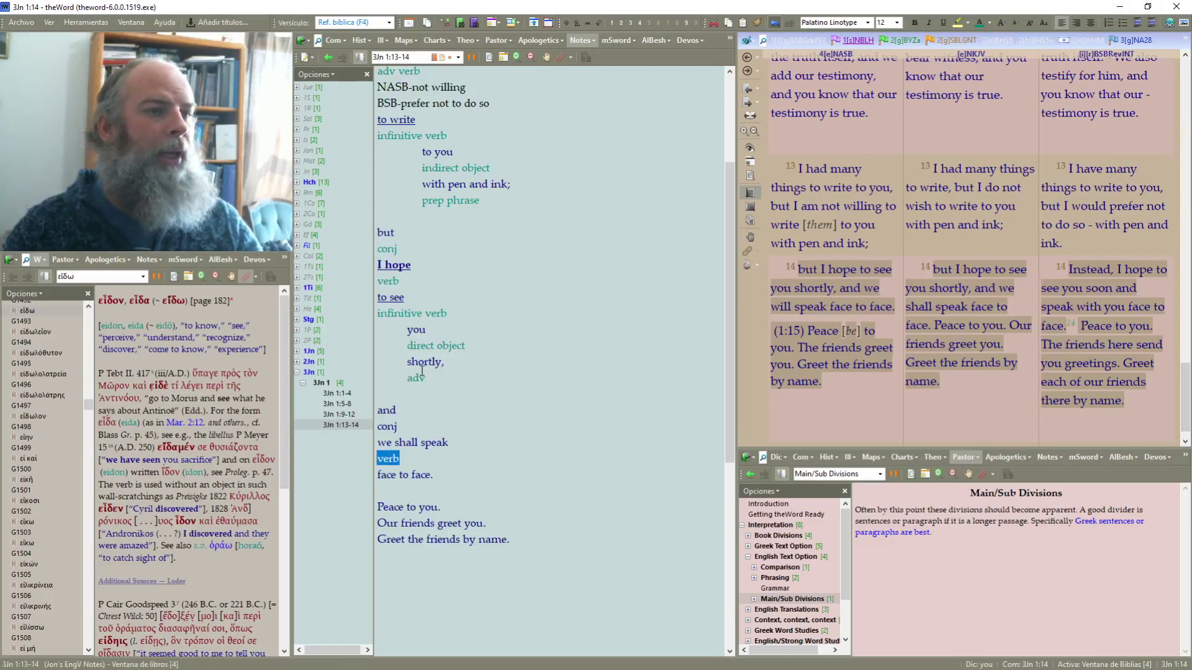
Color the "conj" label under "and" teal
{"action": "key", "text": "Up"}
{"action": "key", "text": "Up"}
{"action": "key", "text": "shift+End"}
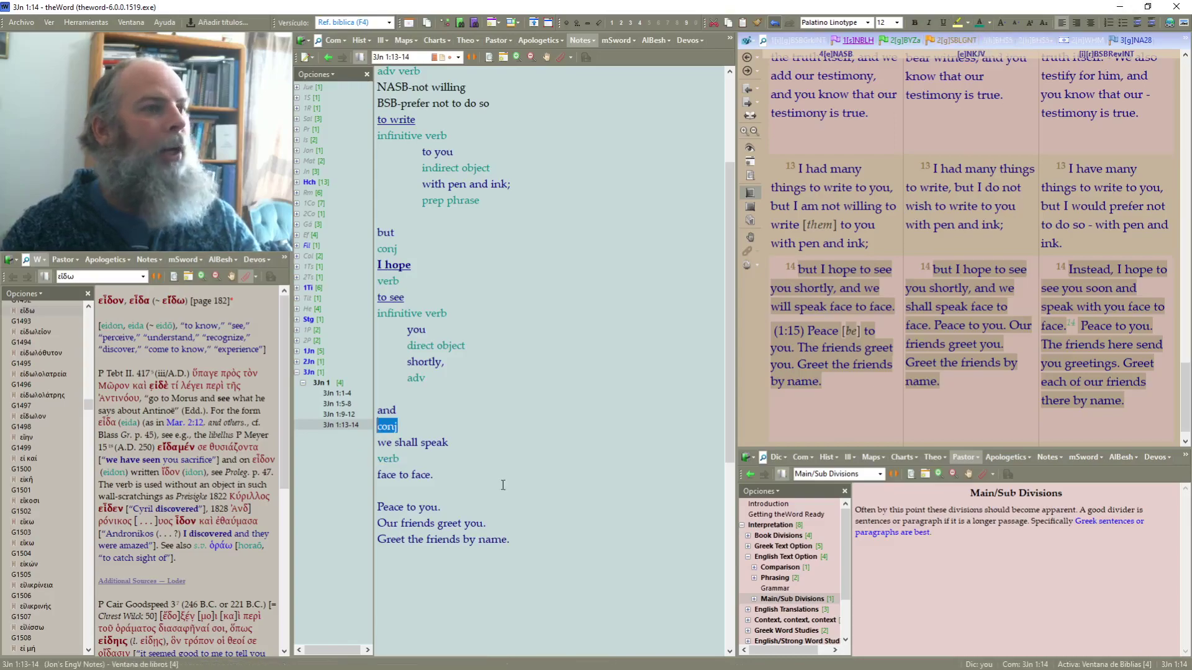
Make the "we shall speak" line bold and underlined
{"action": "left_click_drag", "start_coordinate": [445, 442], "coordinate": [370, 448]}
{"action": "key", "text": "ctrl+u"}
{"action": "key", "text": "Right"}
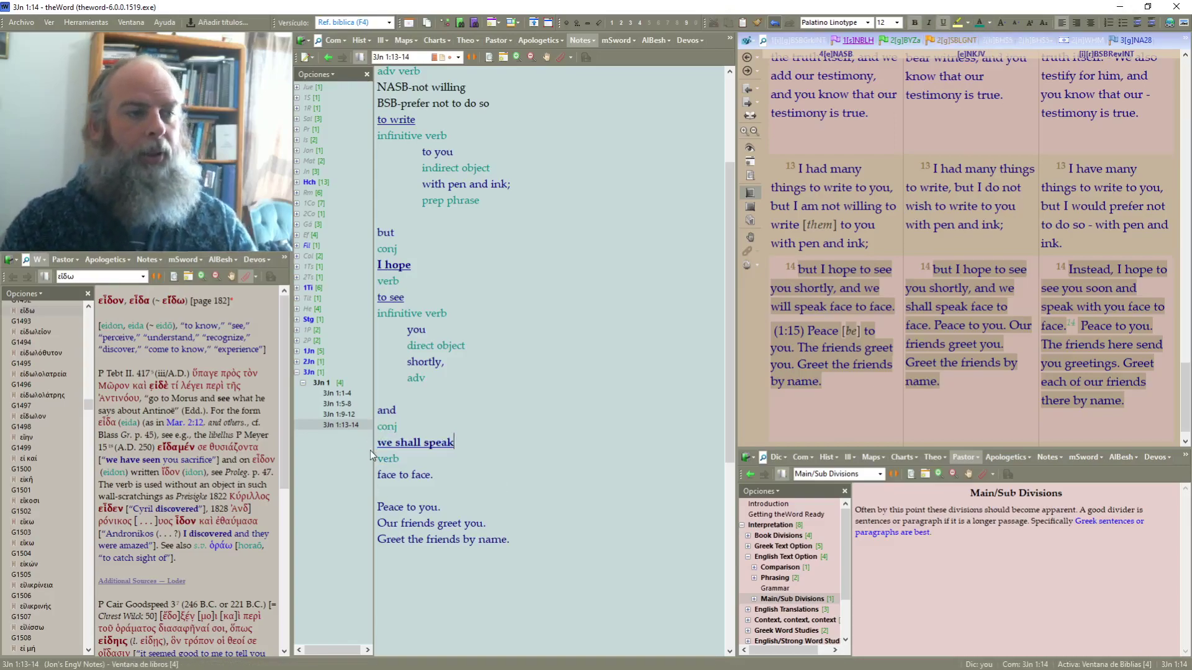
Add a teal "direct object" label on a new line under "face to face."
{"action": "left_click", "coordinate": [436, 478]}
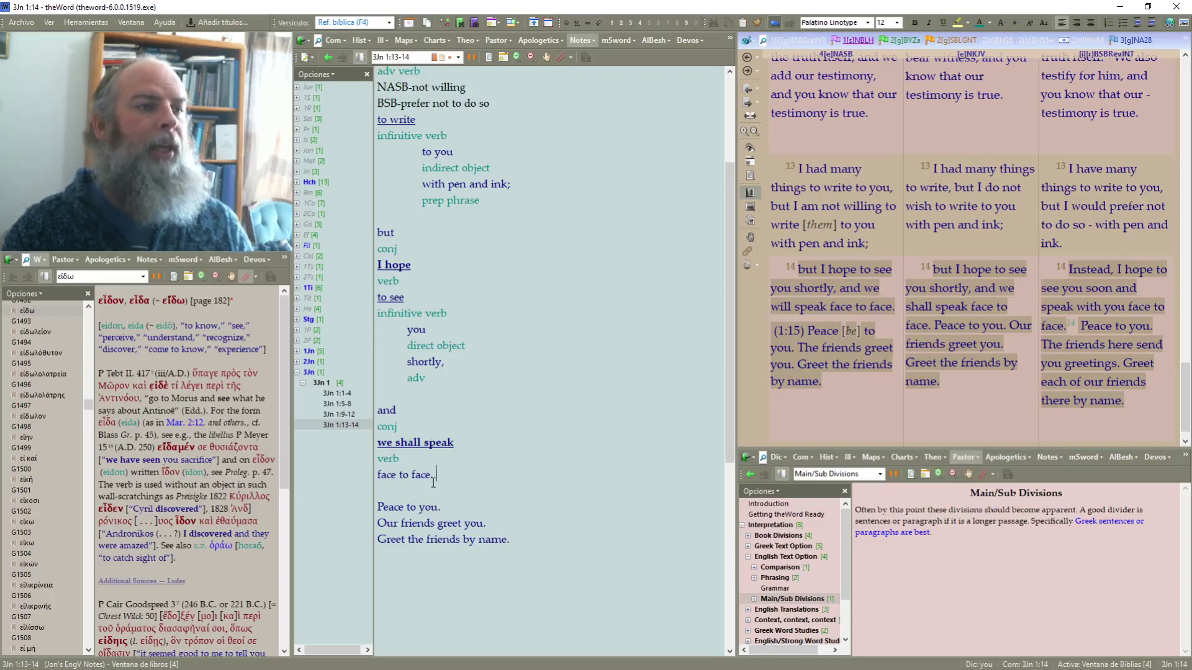
{"action": "key", "text": "Return"}
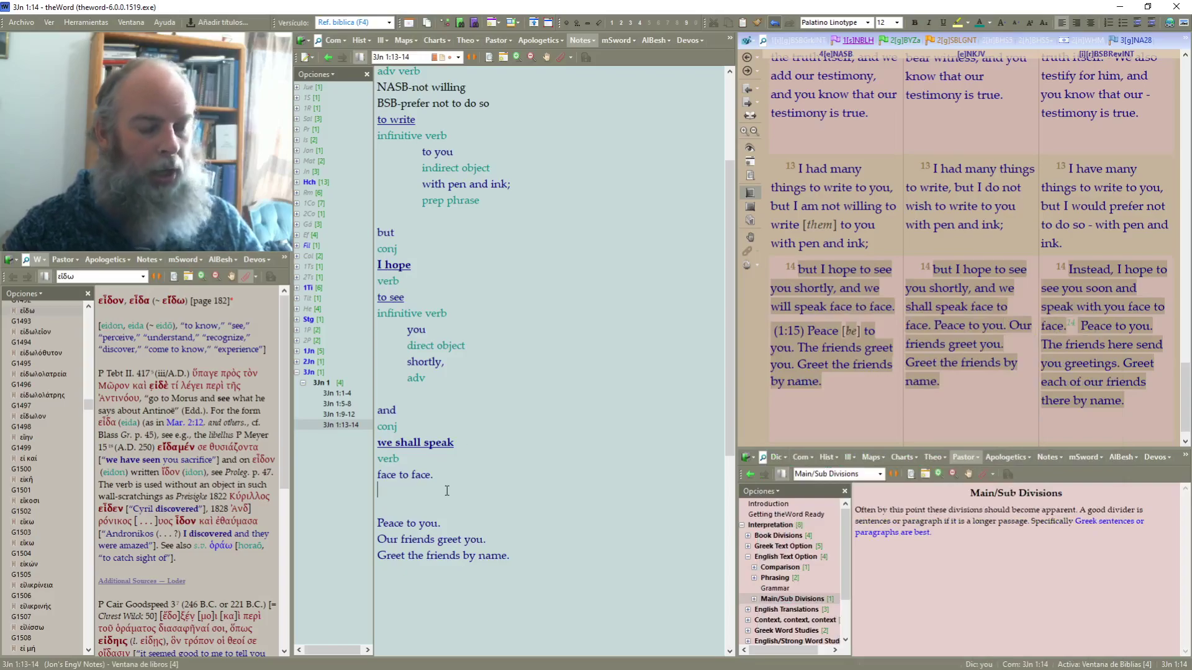
{"action": "type", "text": "direct o"}
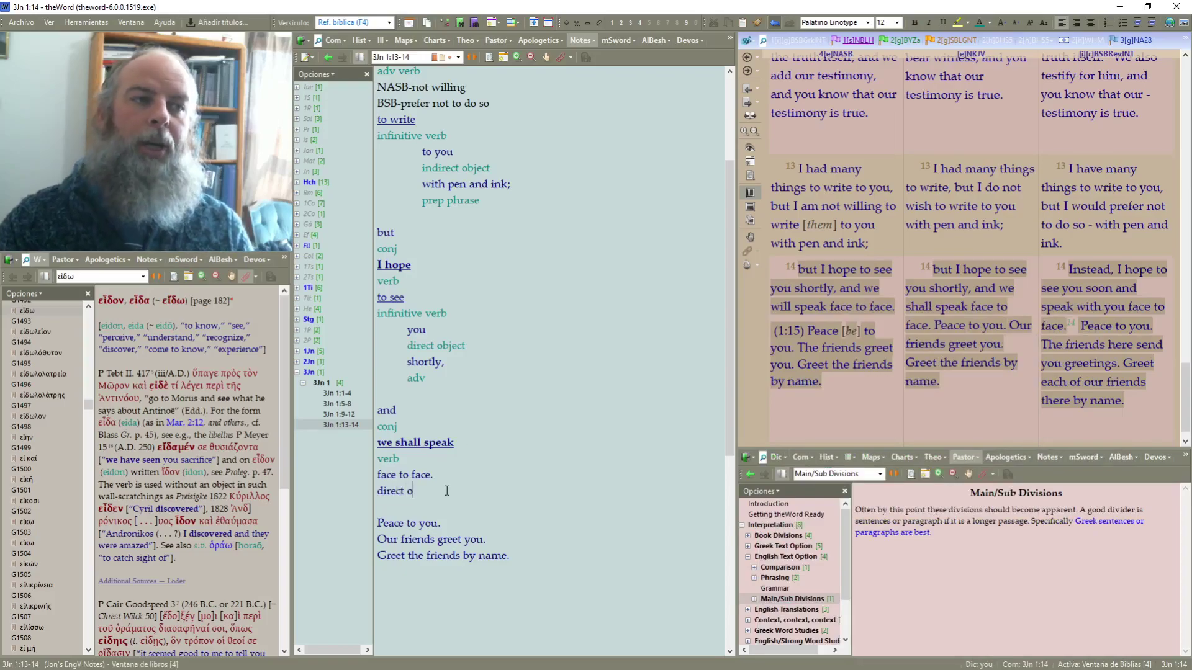
{"action": "type", "text": "bject."}
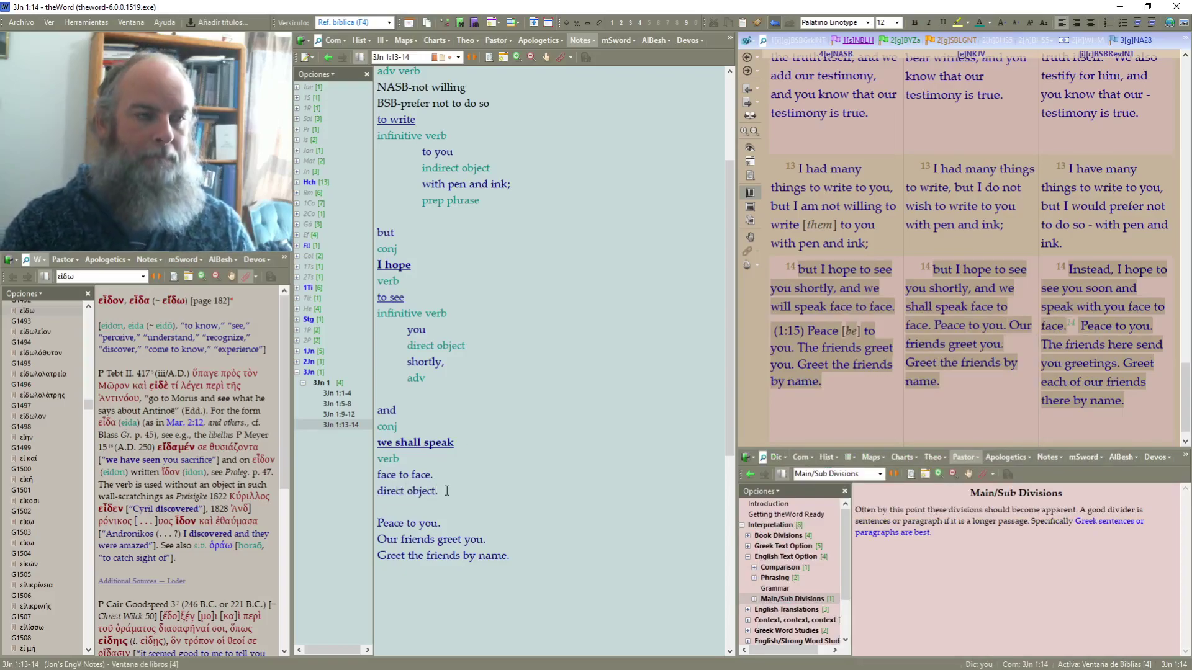
{"action": "key", "text": "BackSpace"}
{"action": "key", "text": "shift+Home"}
{"action": "left_click", "coordinate": [980, 23]}
{"action": "left_click", "coordinate": [504, 425]}
Indent the "face to face." and "direct object" lines by two levels
{"action": "left_click_drag", "start_coordinate": [444, 491], "coordinate": [377, 475]}
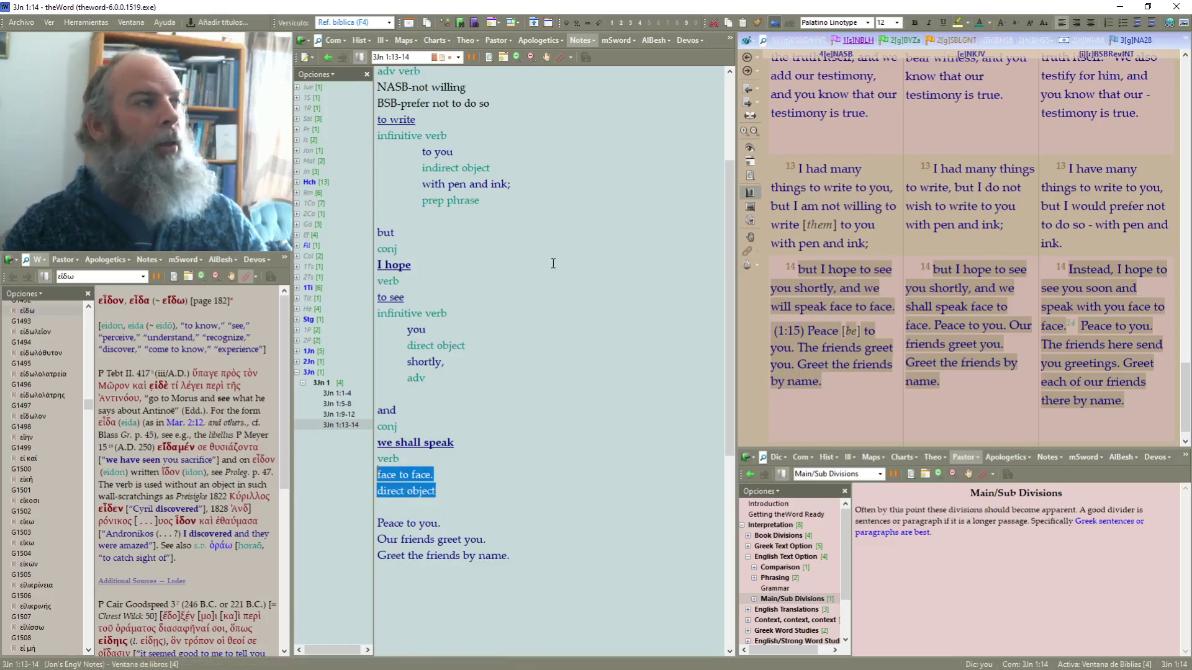
{"action": "left_click", "coordinate": [1152, 23]}
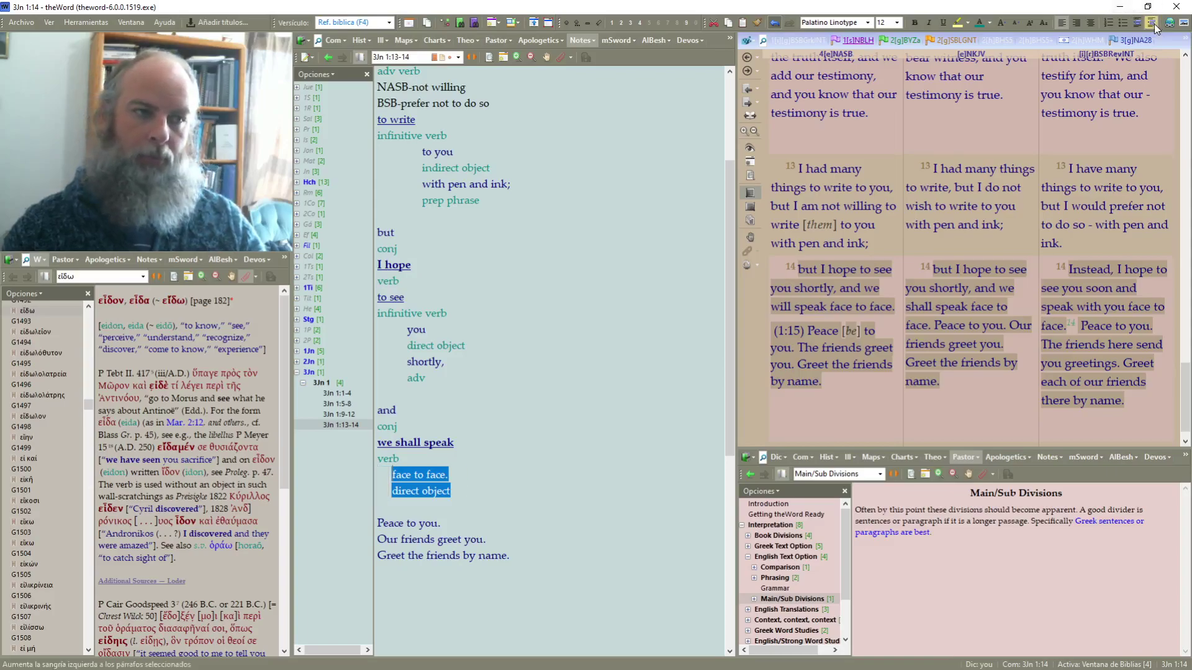
{"action": "left_click", "coordinate": [1151, 23]}
{"action": "left_click", "coordinate": [631, 410]}
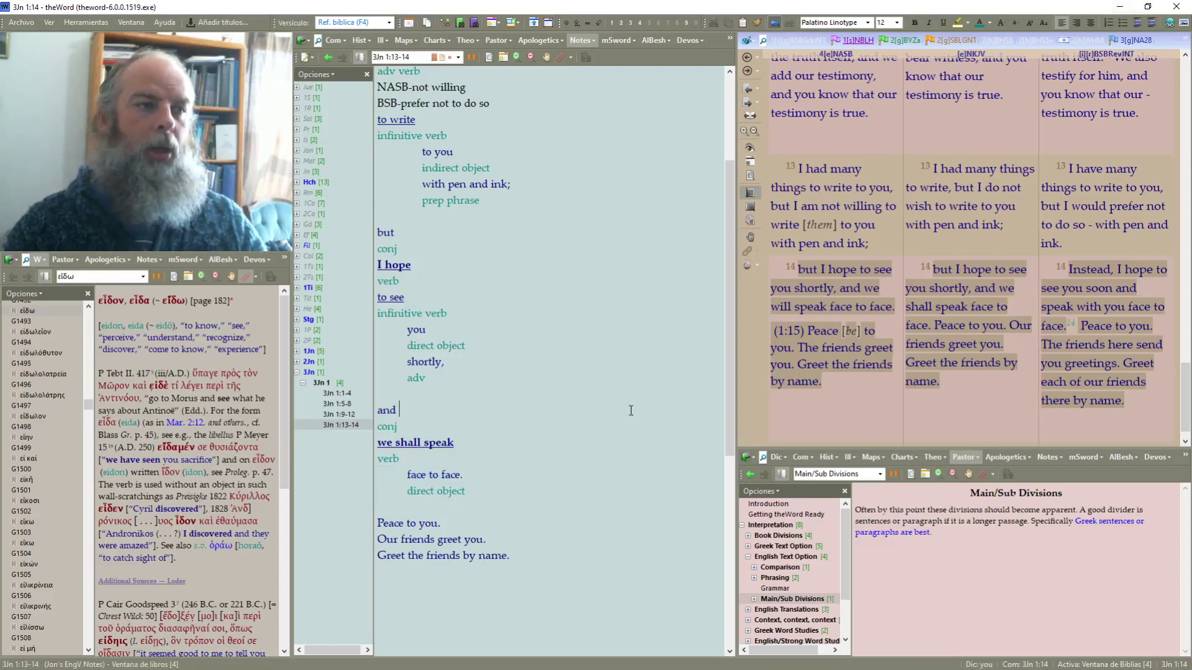
Insert an extra blank line above "Peace to you." to set off the closing greetings
{"action": "left_click", "coordinate": [458, 511]}
{"action": "key", "text": "Return"}
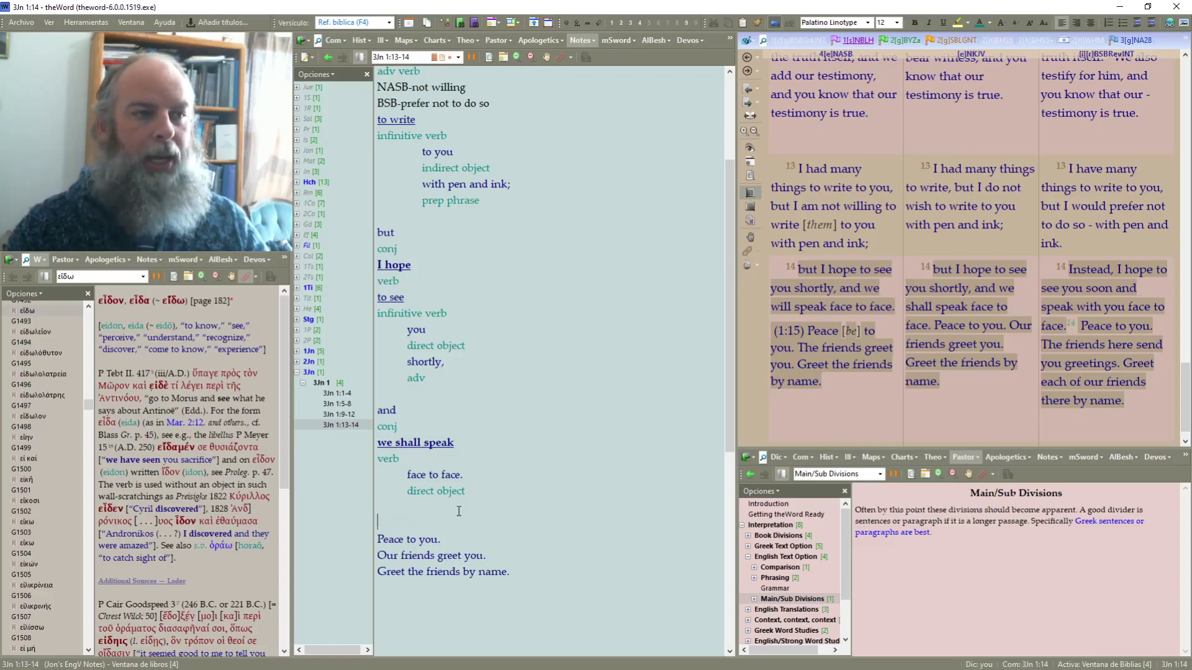
{"action": "scroll", "coordinate": [545, 354], "scroll_direction": "up", "scroll_amount": 1}
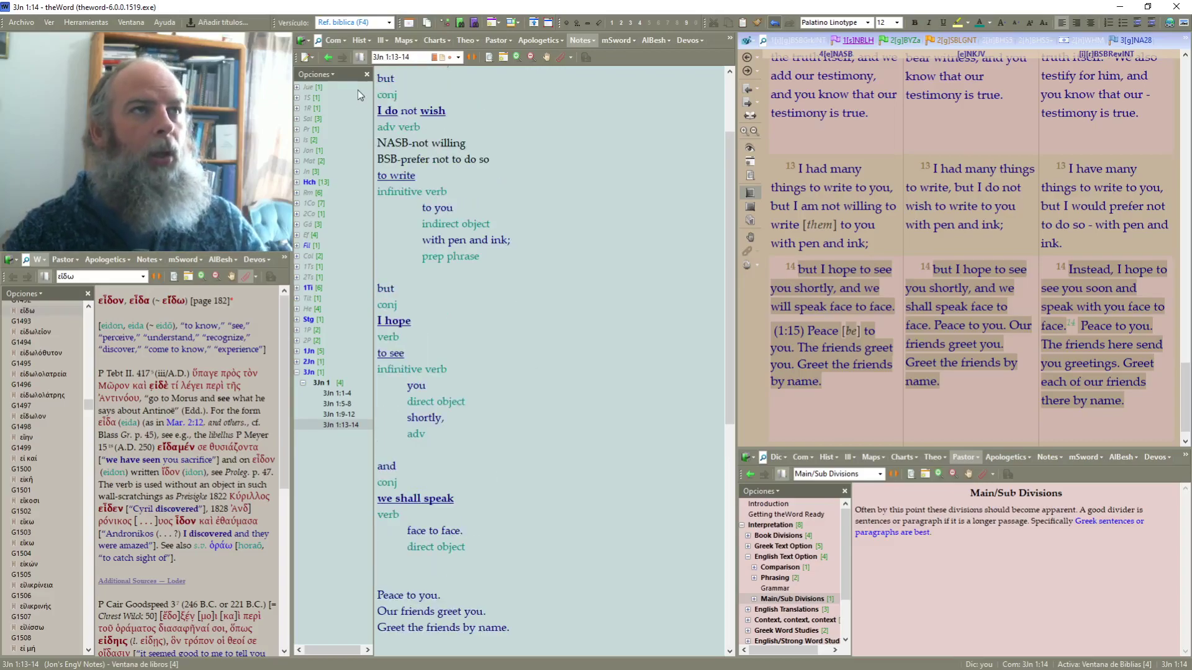
{"action": "scroll", "coordinate": [575, 279], "scroll_direction": "up", "scroll_amount": 2}
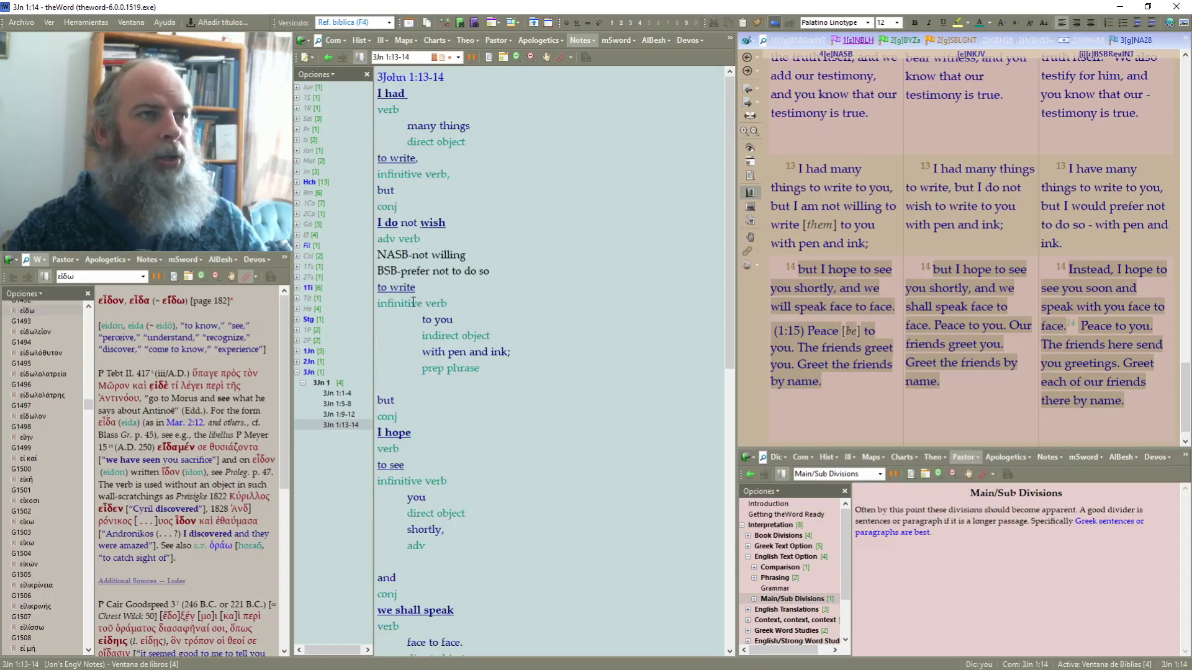
{"action": "scroll", "coordinate": [507, 422], "scroll_direction": "down", "scroll_amount": 1}
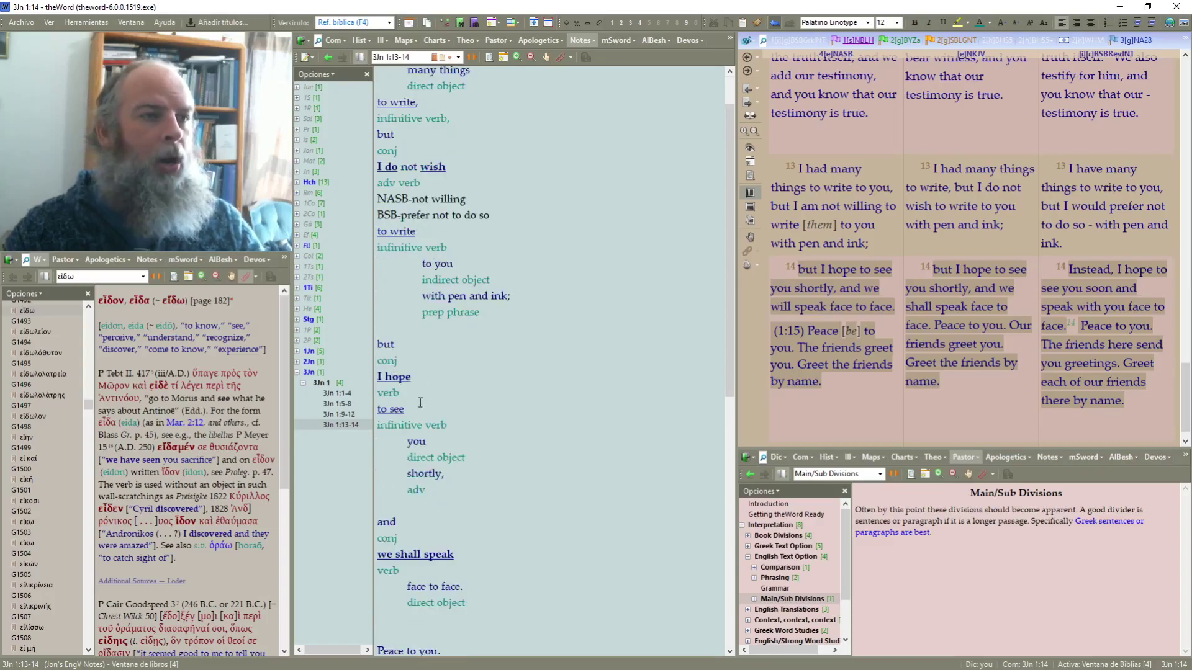
{"action": "scroll", "coordinate": [438, 469], "scroll_direction": "down", "scroll_amount": 1}
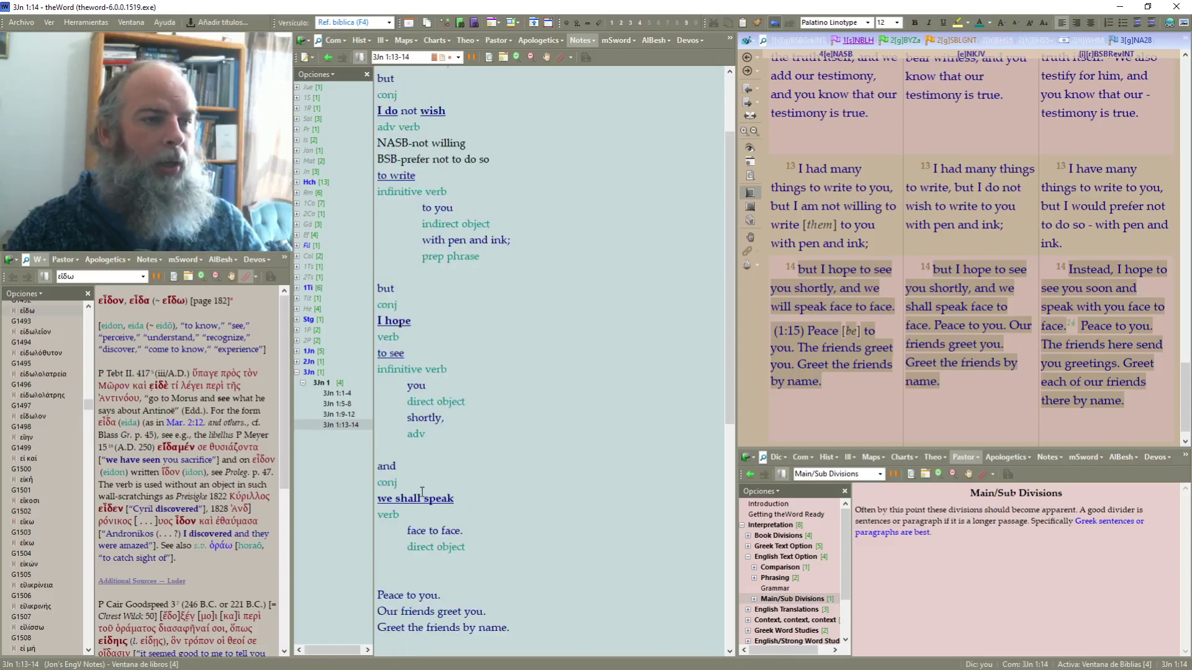
{"action": "scroll", "coordinate": [474, 509], "scroll_direction": "up", "scroll_amount": 2}
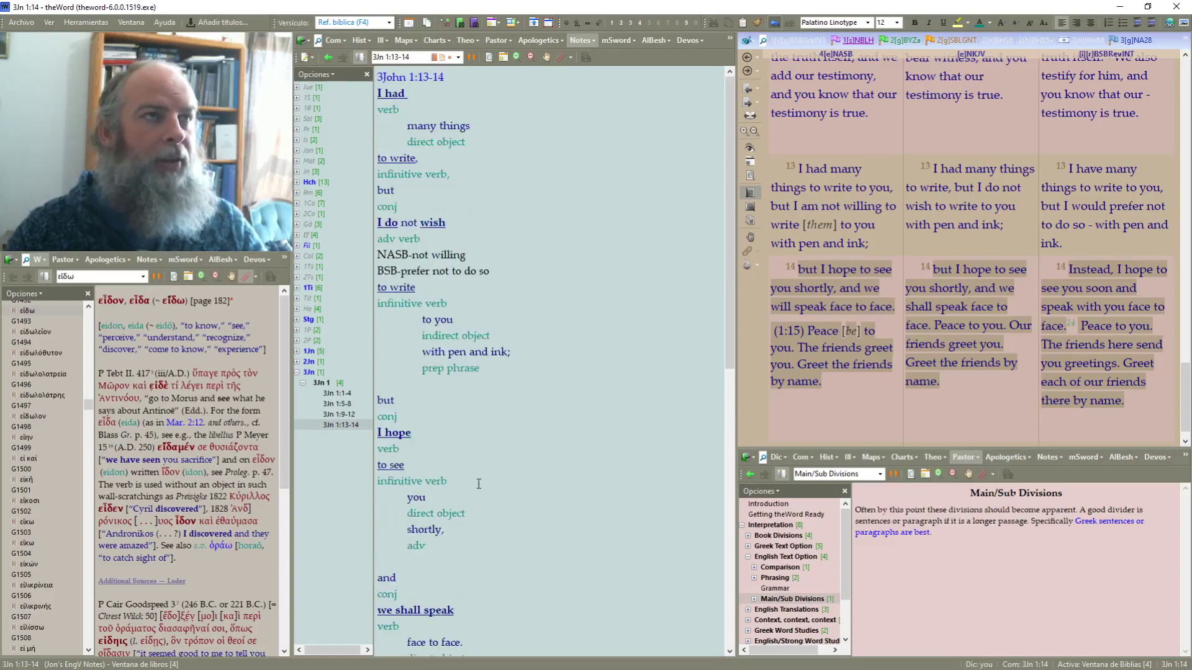
Open the 3Jn 1:9-12 note and copy its "Context: 3 John 1:5-8" and "1. (3 John 1:9) -" lines
{"action": "left_click", "coordinate": [450, 78]}
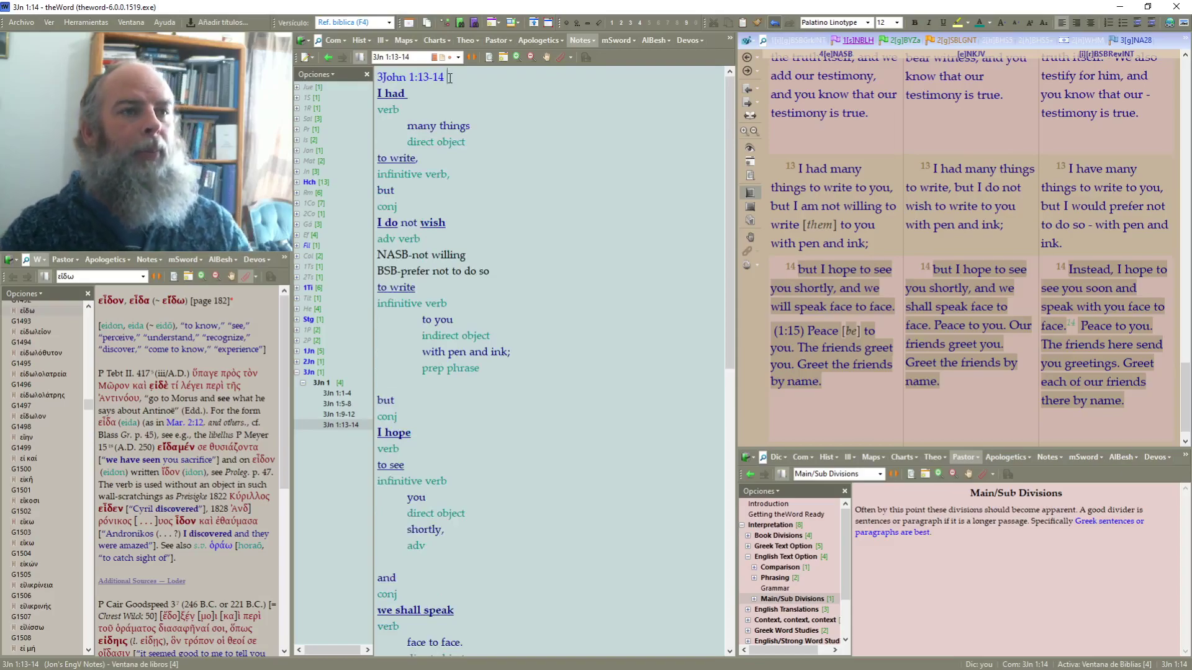
{"action": "left_click", "coordinate": [335, 414]}
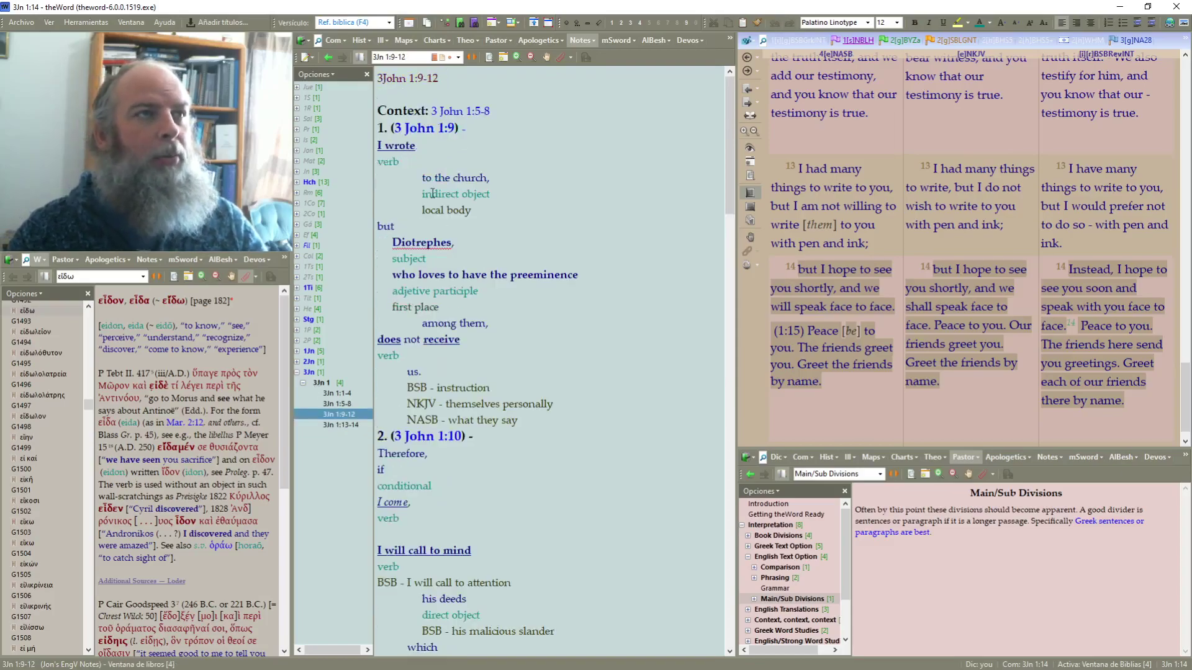
{"action": "left_click_drag", "start_coordinate": [465, 127], "coordinate": [376, 129]}
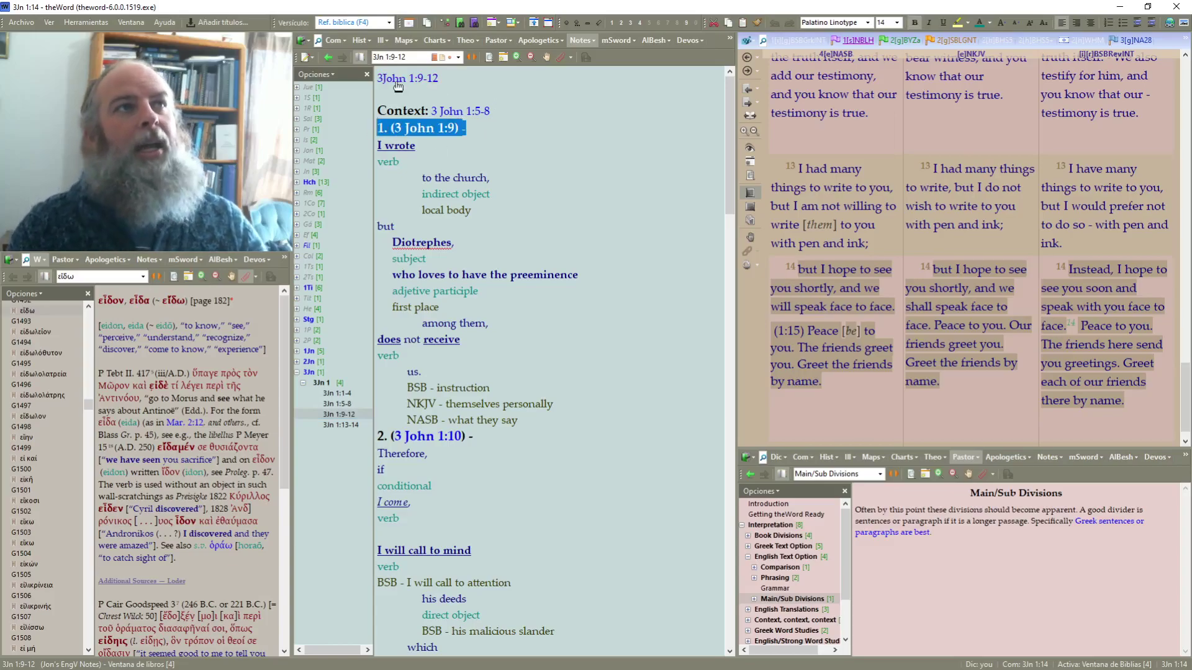
{"action": "left_click", "coordinate": [482, 115]}
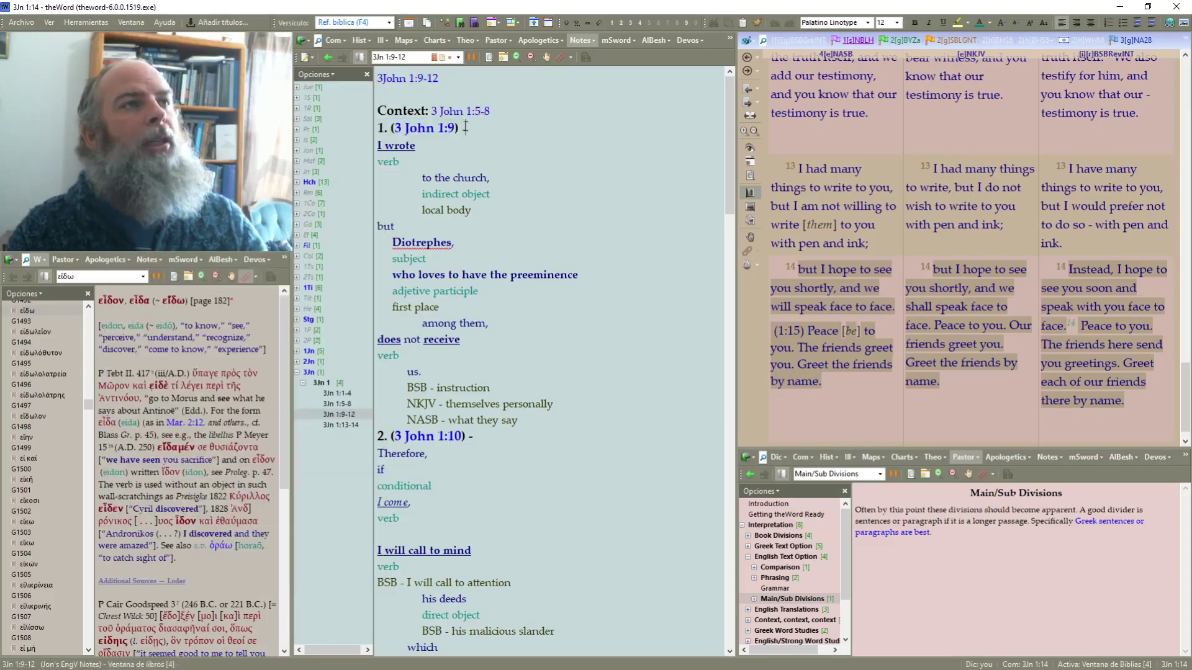
{"action": "left_click_drag", "start_coordinate": [466, 129], "coordinate": [377, 111]}
{"action": "key", "text": "ctrl+c"}
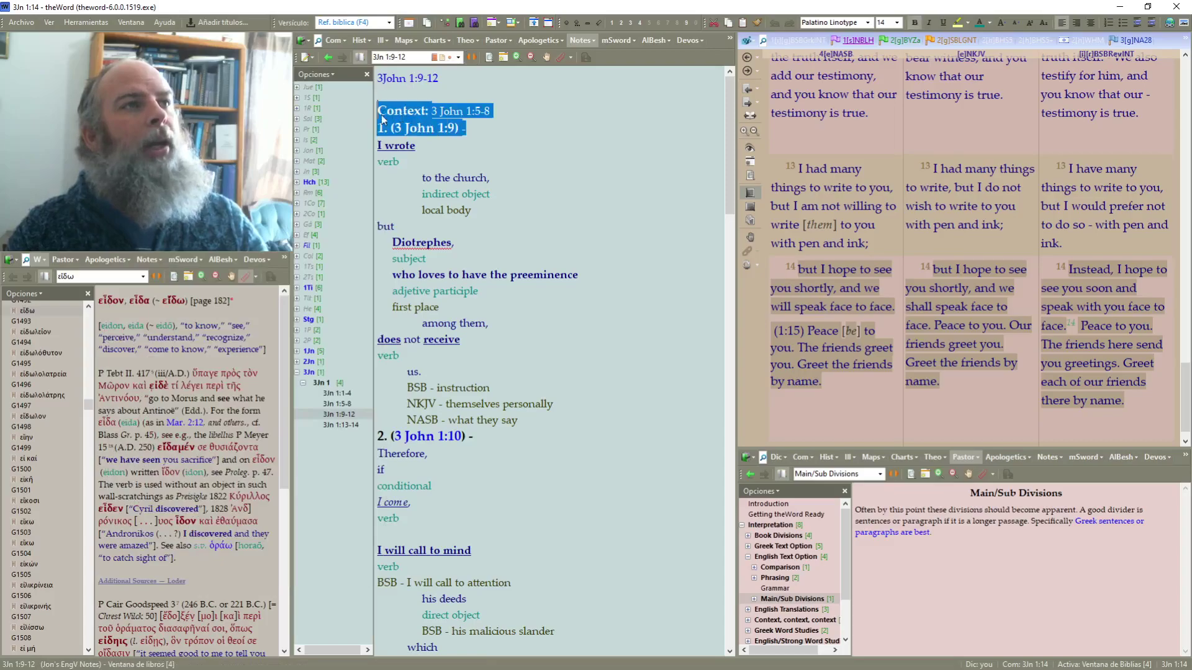
Return to the 3Jn 1:13-14 note and paste the copied context and heading lines beneath its title
{"action": "left_click", "coordinate": [473, 57]}
{"action": "key", "text": "Return"}
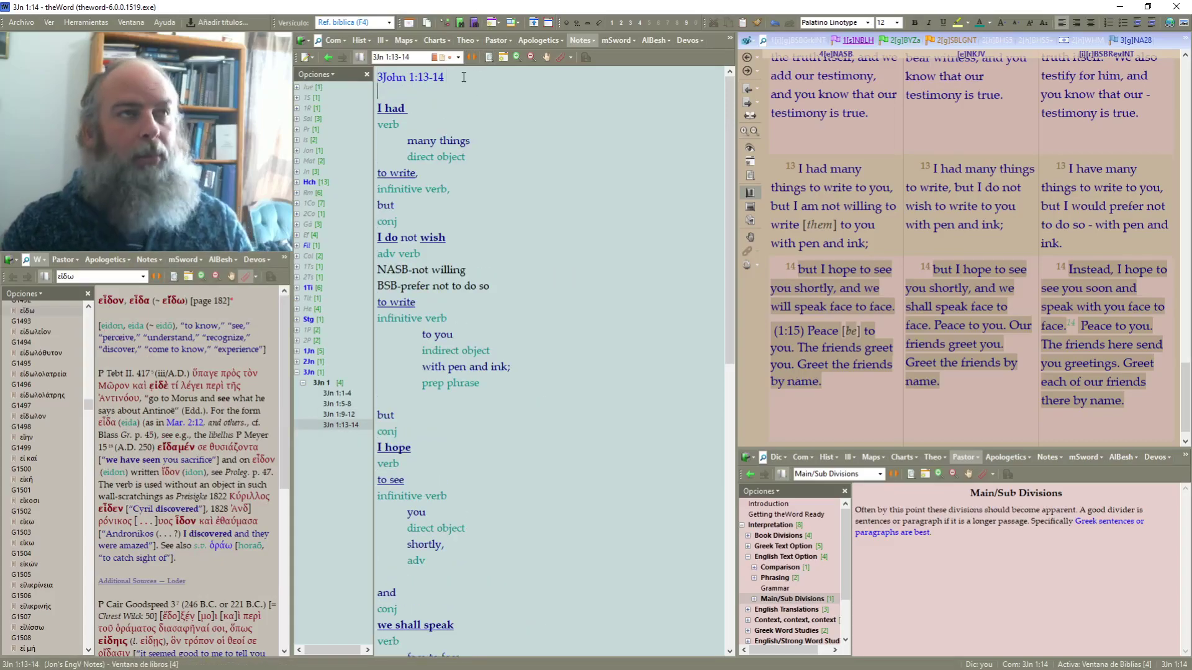
{"action": "key", "text": "ctrl+v"}
Change the verse reference in the pasted numbered heading to 3 John 1:13-14
{"action": "key", "text": "Left"}
{"action": "key", "text": "Left"}
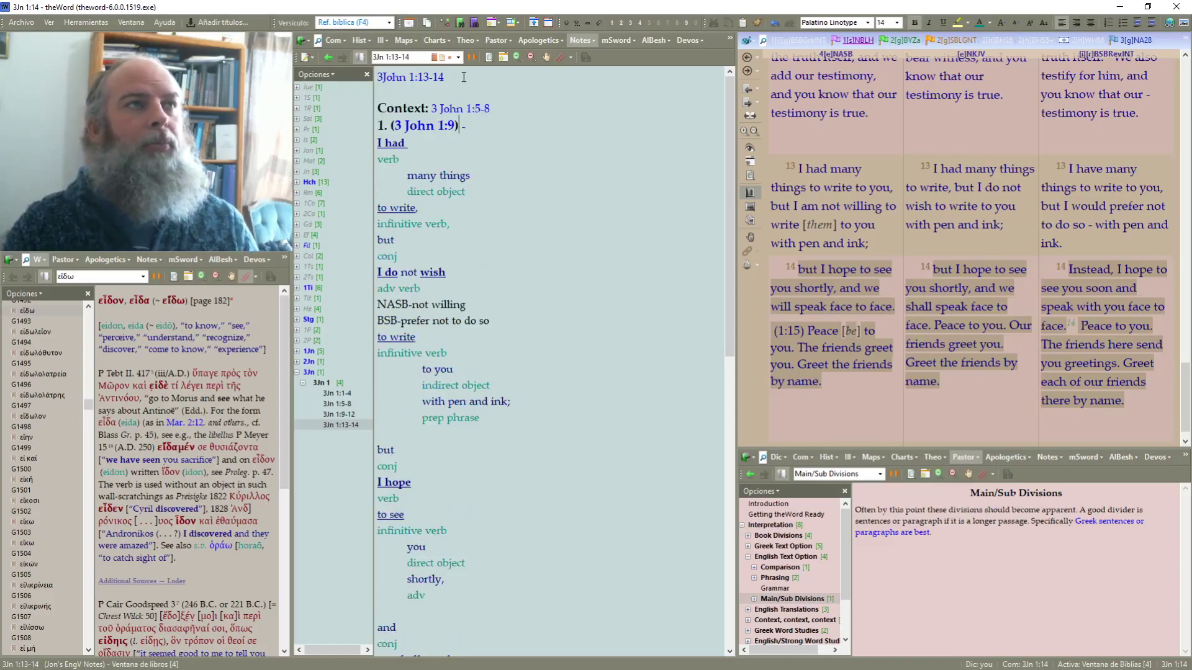
{"action": "key", "text": "BackSpace"}
{"action": "type", "text": "13-"}
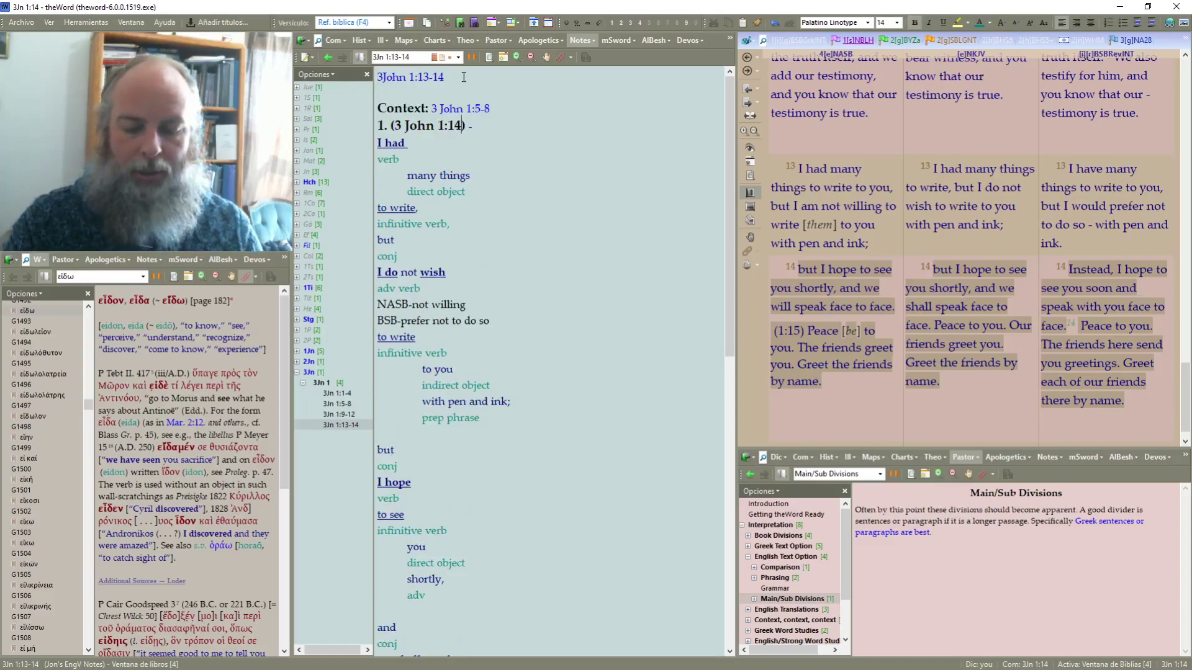
{"action": "type", "text": "14"}
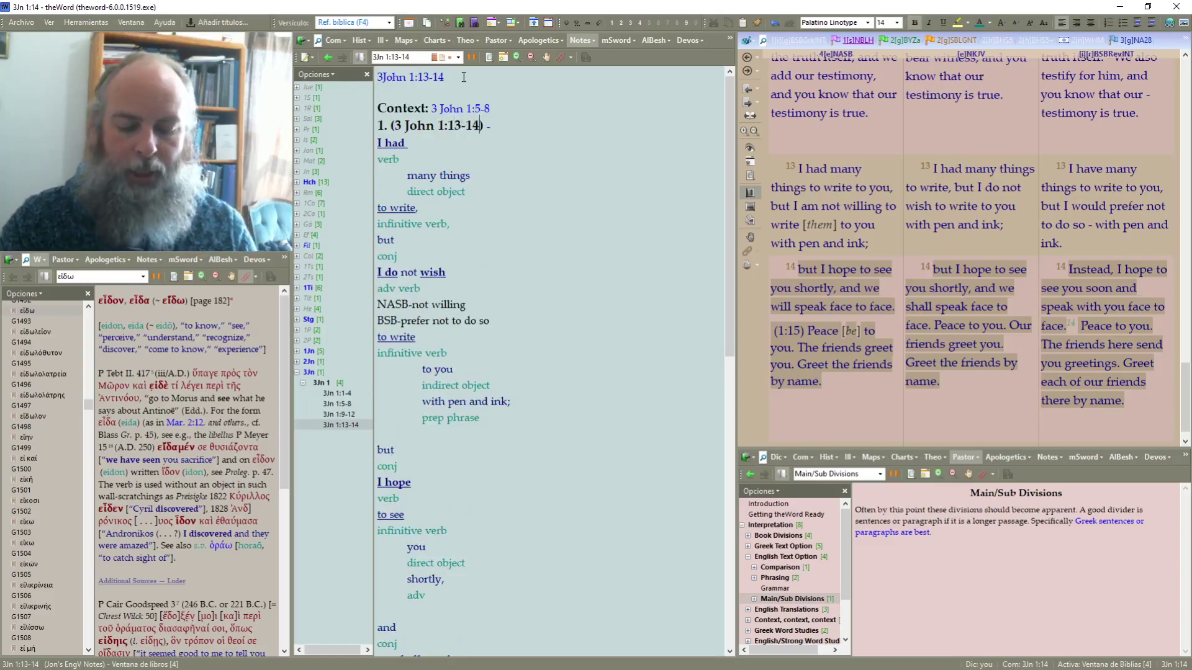
Extend the first heading's reference to 3 John 1:13-14a and paste a copy of that heading above "Peace to you."
{"action": "type", "text": "a"}
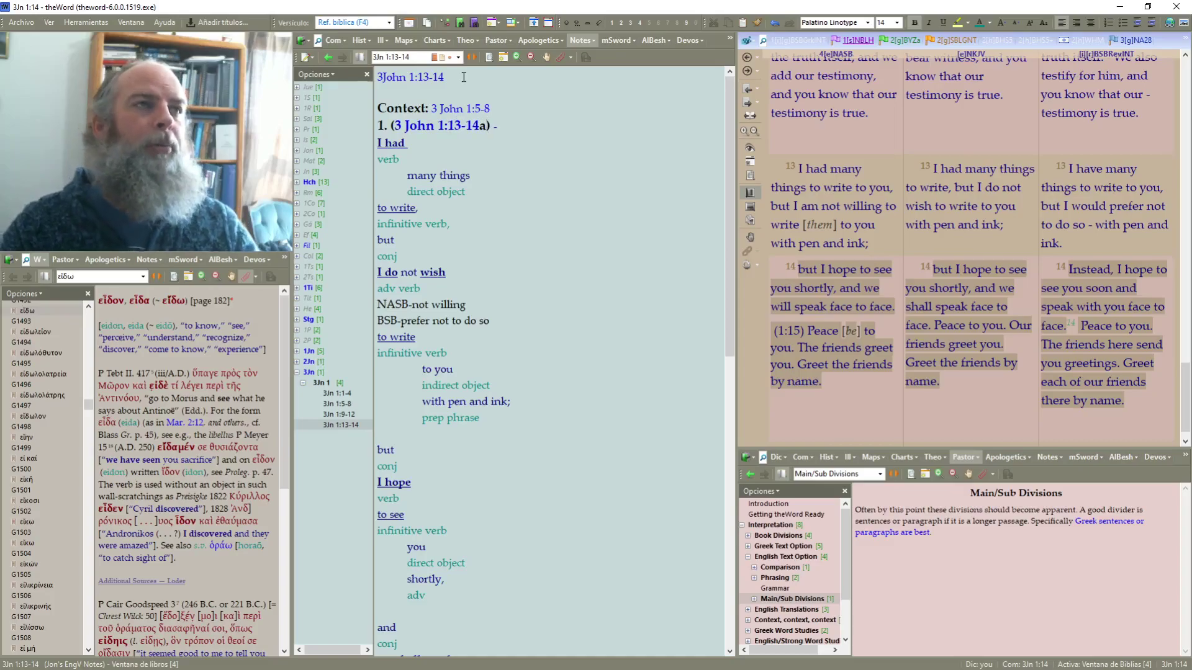
{"action": "left_click_drag", "start_coordinate": [498, 125], "coordinate": [359, 127]}
{"action": "key", "text": "ctrl+c"}
{"action": "scroll", "coordinate": [475, 258], "scroll_direction": "down", "scroll_amount": 6}
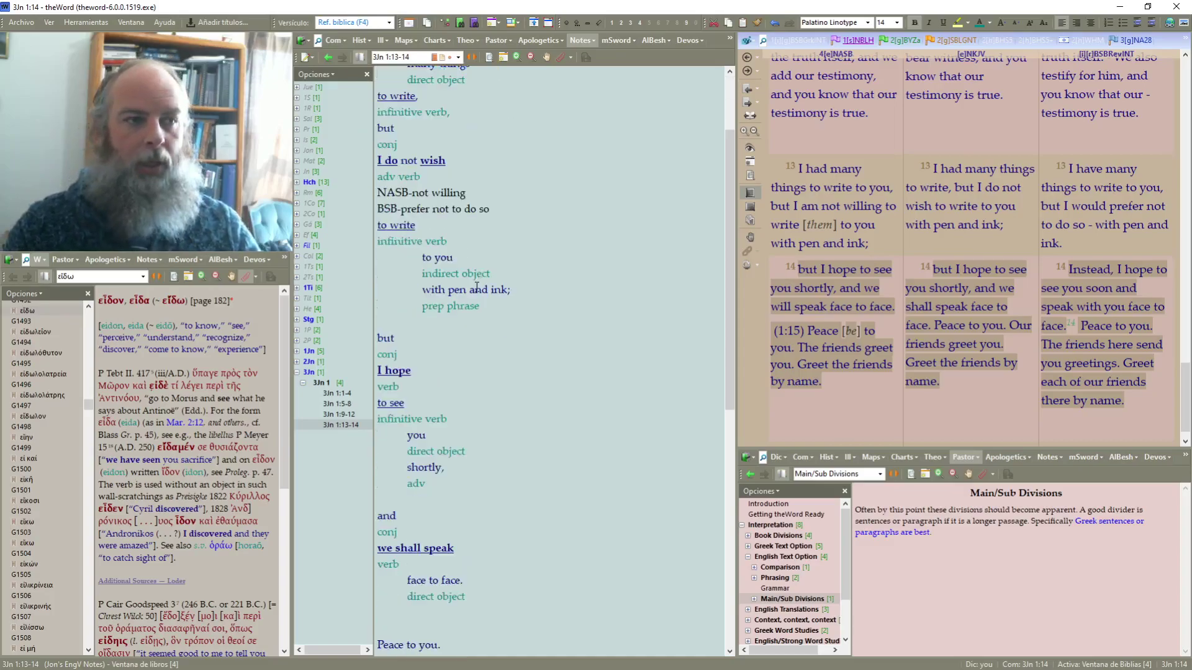
{"action": "left_click", "coordinate": [410, 463]}
{"action": "key", "text": "ctrl+v"}
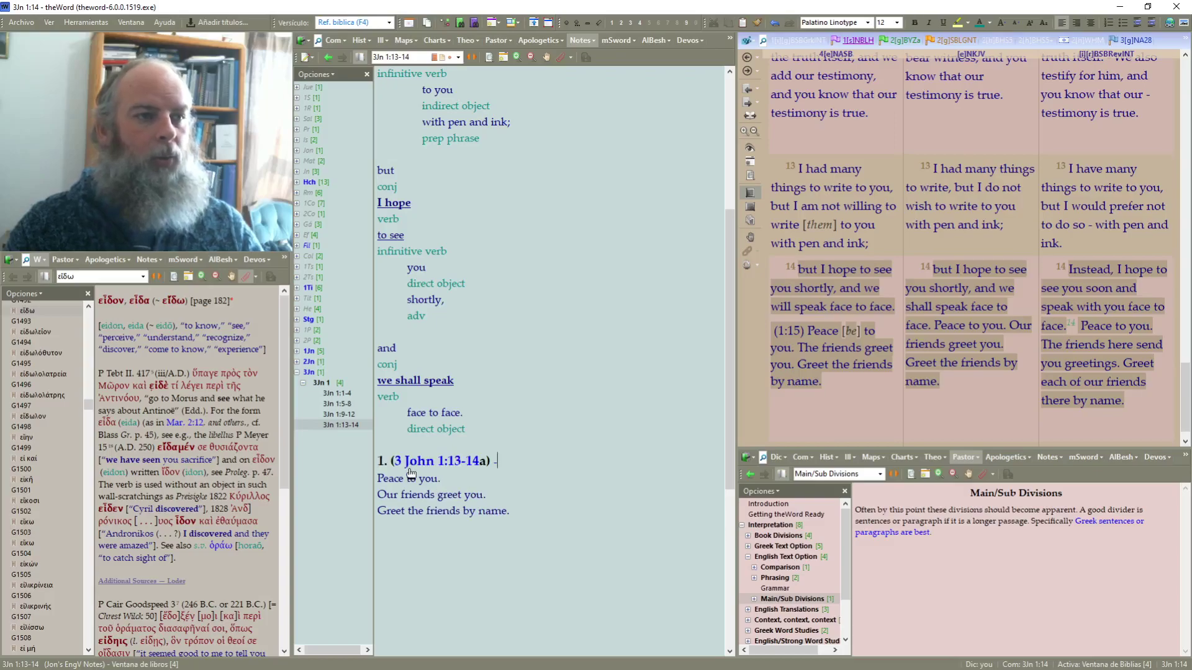
Change the copied heading above "Peace to you." to "2. (3 John 1:14b) -"
{"action": "mouse_move", "coordinate": [429, 462]}
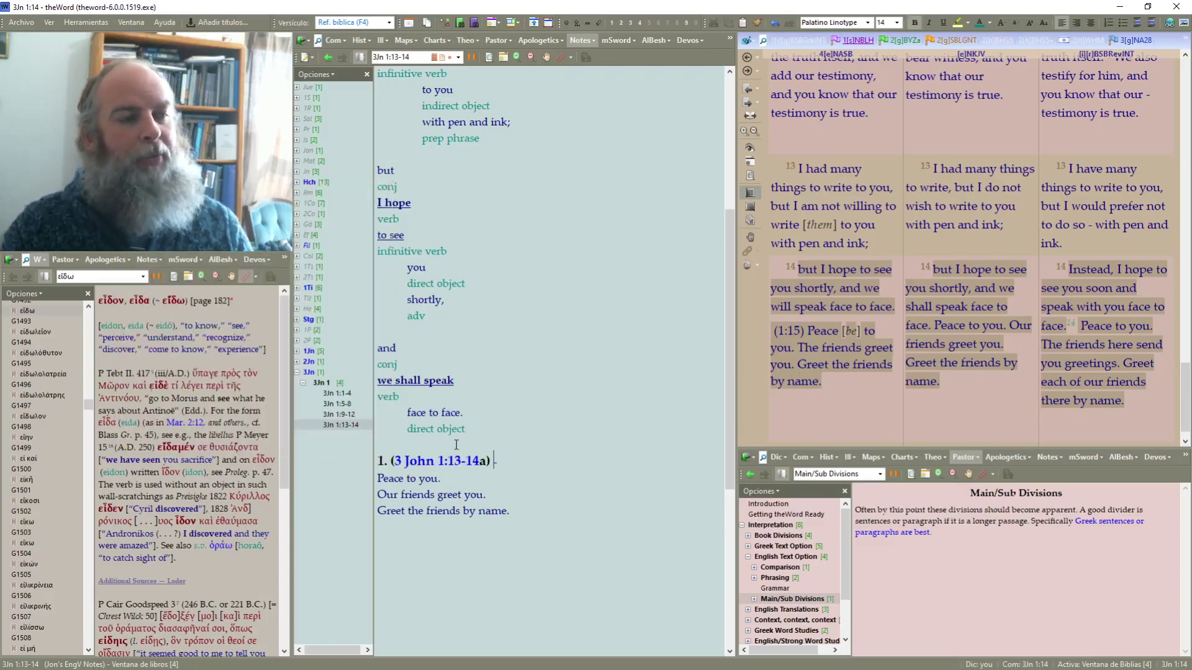
{"action": "key", "text": "Left"}
{"action": "key", "text": "Left"}
{"action": "key", "text": "Left"}
{"action": "key", "text": "BackSpace"}
{"action": "key", "text": "BackSpace"}
{"action": "key", "text": "BackSpace"}
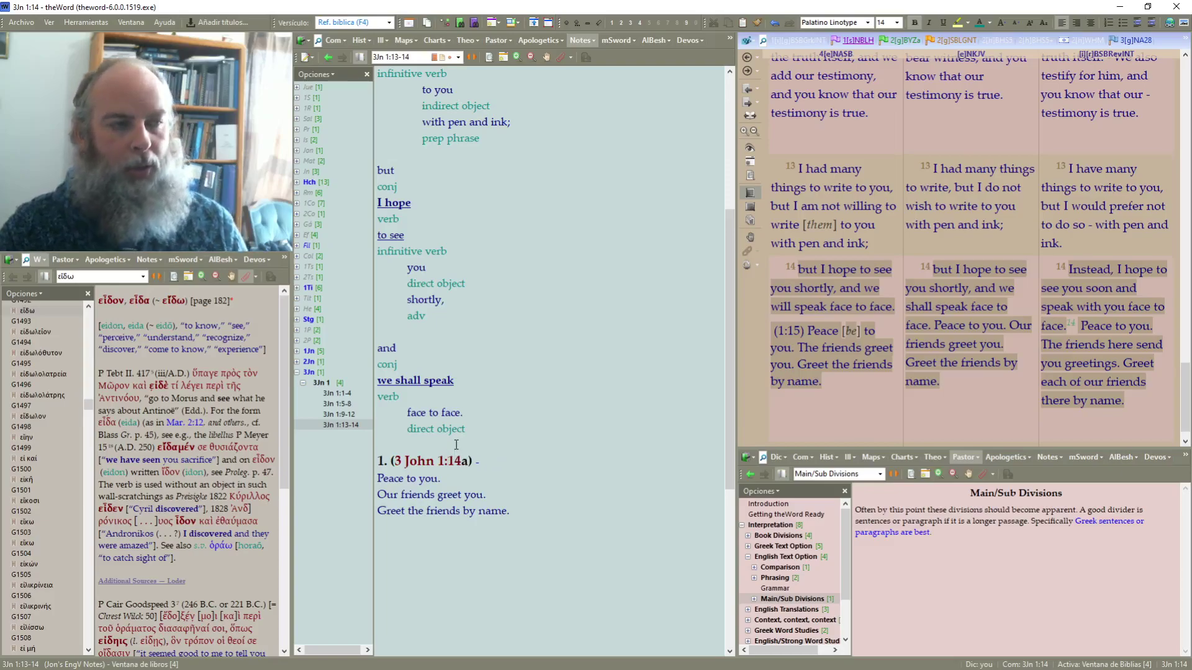
{"action": "key", "text": "shift+Right"}
{"action": "type", "text": "b"}
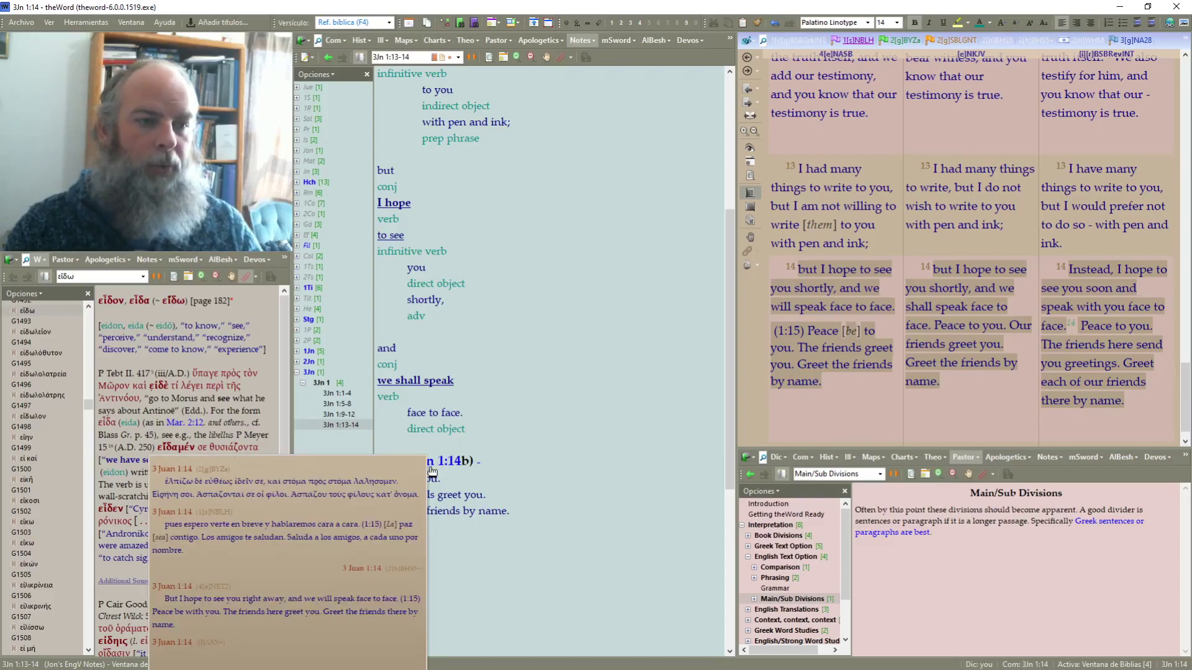
{"action": "left_click", "coordinate": [546, 460]}
Change the verse reference on the Context line to 3 John 1:9-12
{"action": "scroll", "coordinate": [574, 399], "scroll_direction": "up", "scroll_amount": 5}
{"action": "key", "text": "BackSpace"}
{"action": "key", "text": "BackSpace"}
{"action": "key", "text": "BackSpace"}
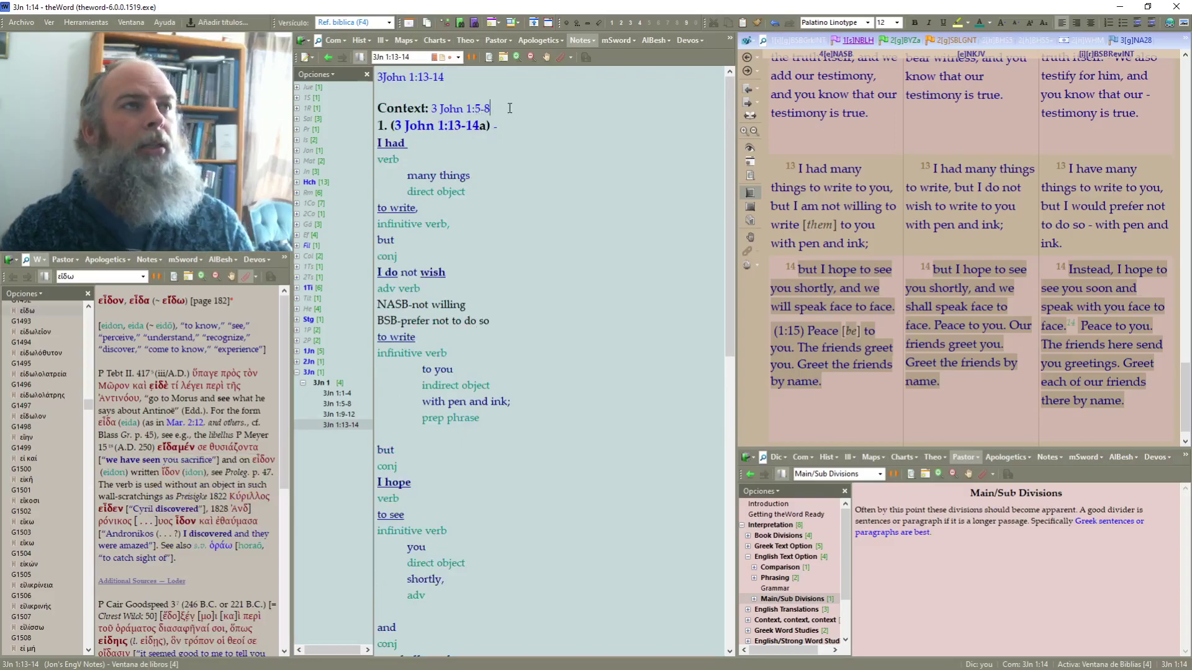
{"action": "type", "text": "9-12"}
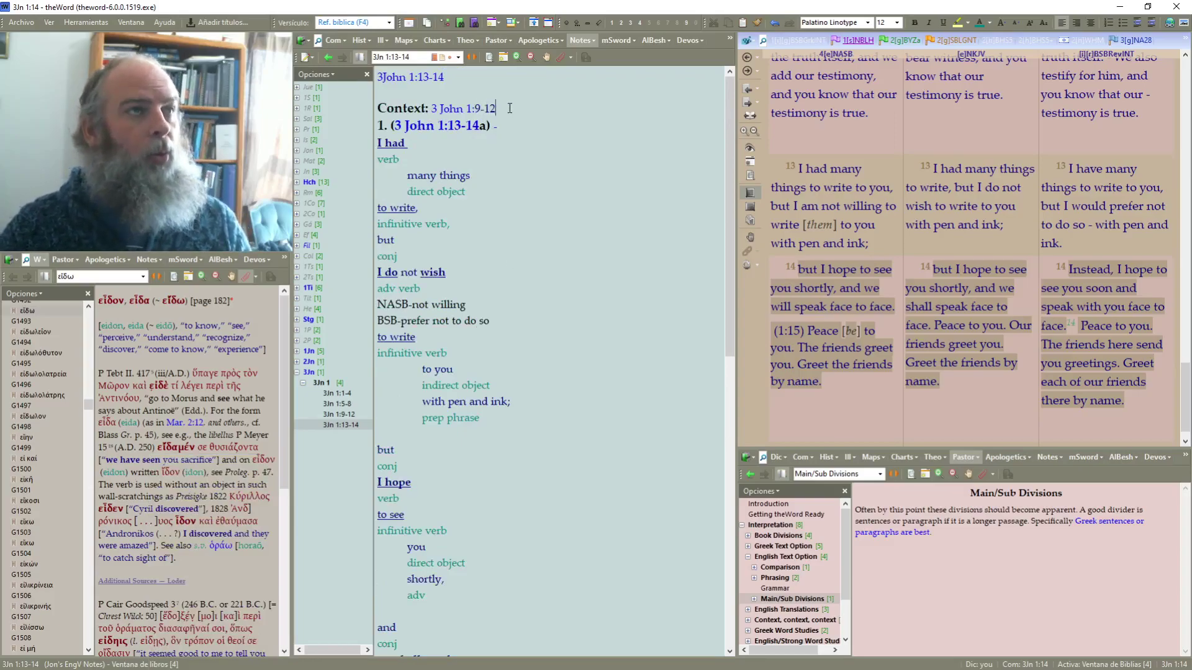
Separate the three closing greeting sentences under heading 2 with a blank line between each
{"action": "scroll", "coordinate": [601, 208], "scroll_direction": "down", "scroll_amount": 8}
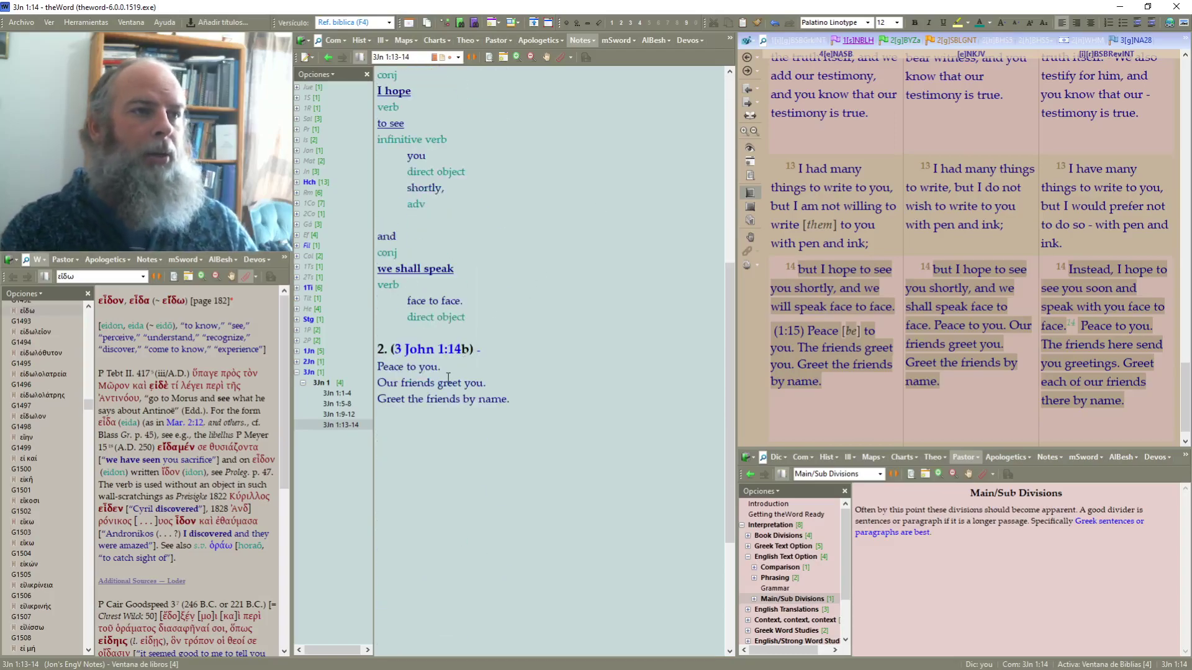
{"action": "left_click", "coordinate": [451, 371]}
{"action": "key", "text": "Return"}
{"action": "left_click", "coordinate": [508, 398]}
{"action": "key", "text": "Return"}
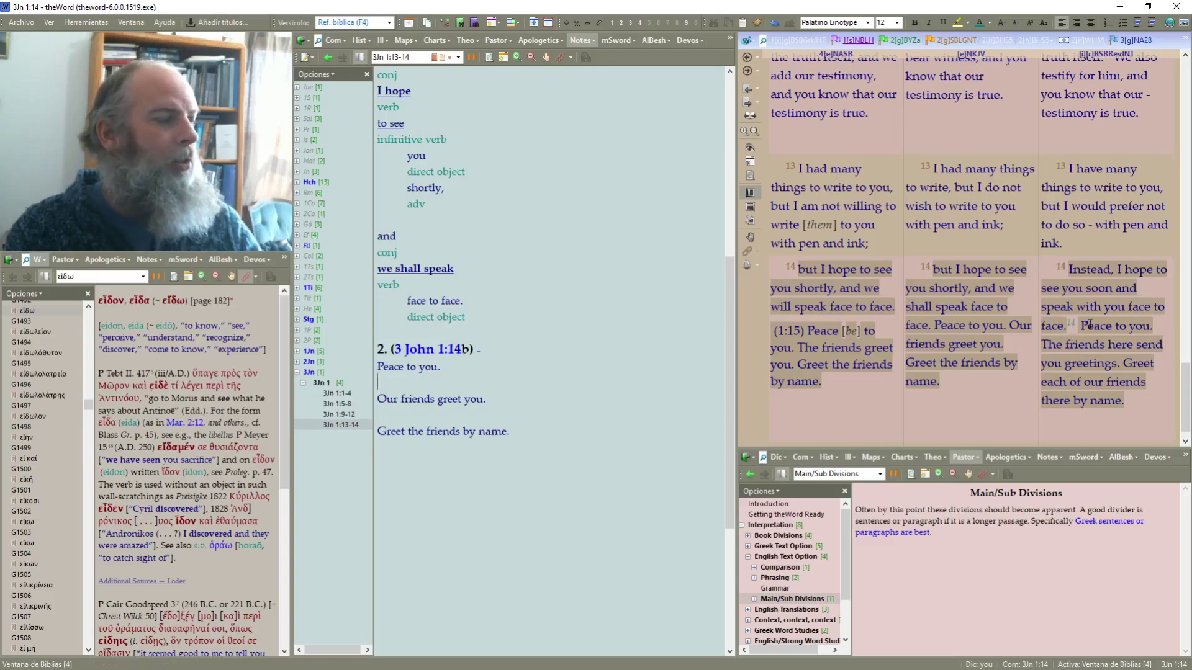
Split "Peace" and "to you." onto separate lines and make "Peace" bold
{"action": "mouse_move", "coordinate": [1090, 324]}
{"action": "left_click", "coordinate": [410, 371]}
{"action": "key", "text": "Return"}
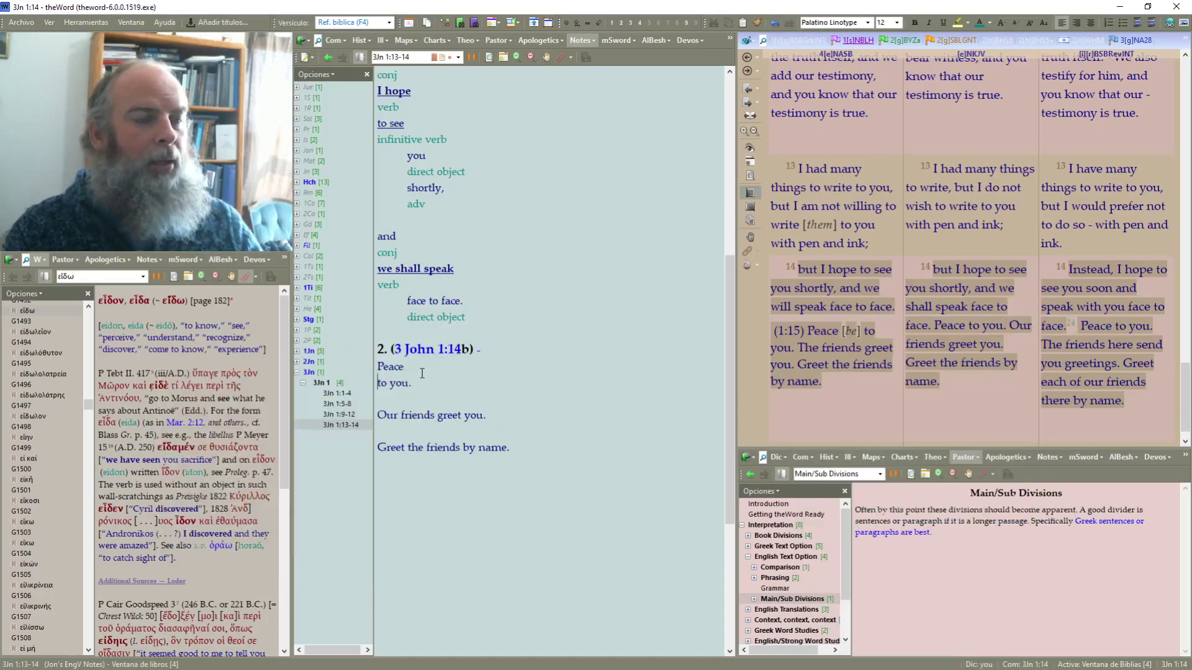
{"action": "double_click", "coordinate": [389, 368]}
{"action": "key", "text": "ctrl+b"}
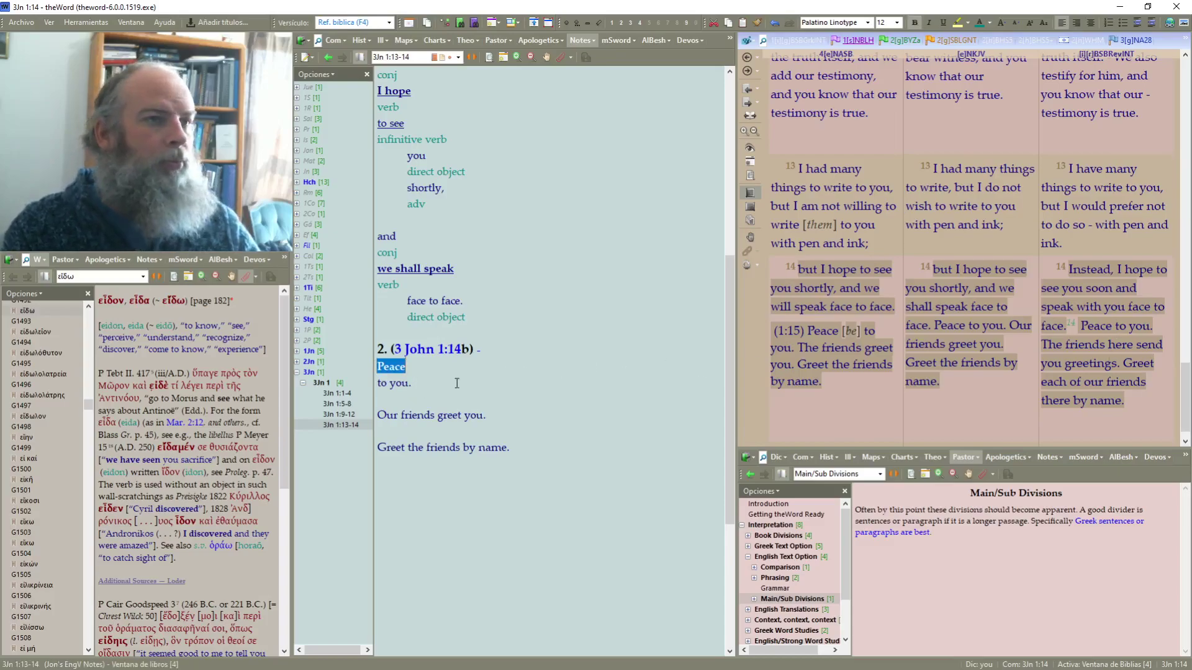
{"action": "left_click", "coordinate": [775, 343]}
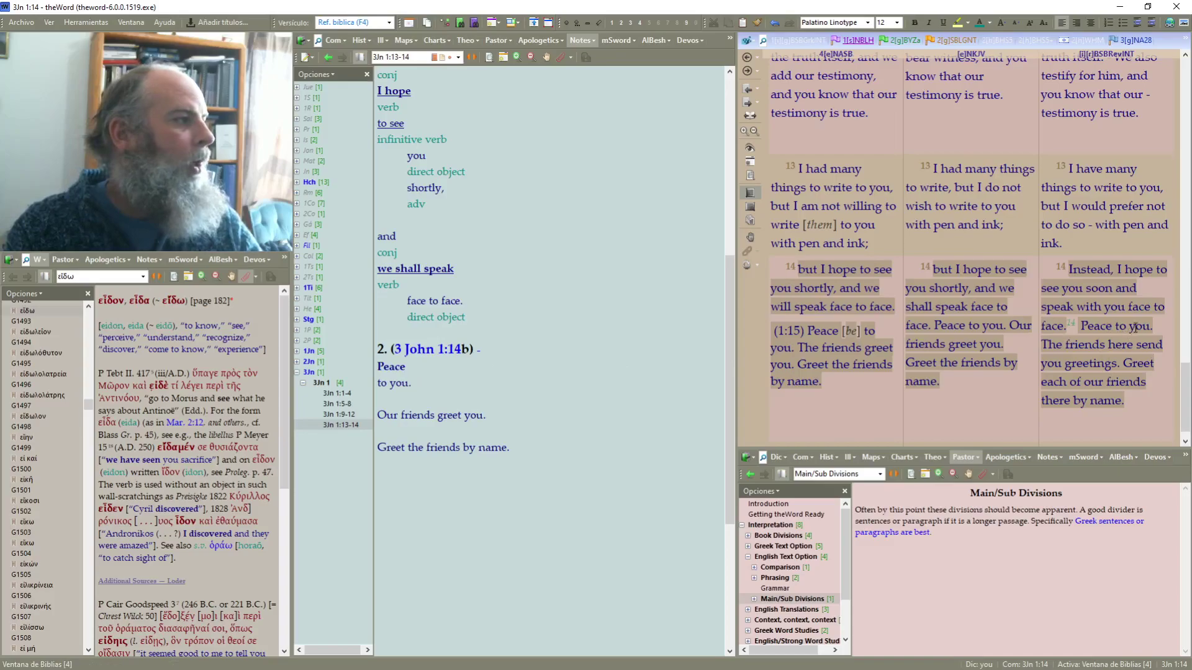
Indent "to you." and add a teal "indirect object" label beneath it
{"action": "mouse_move", "coordinate": [1137, 328]}
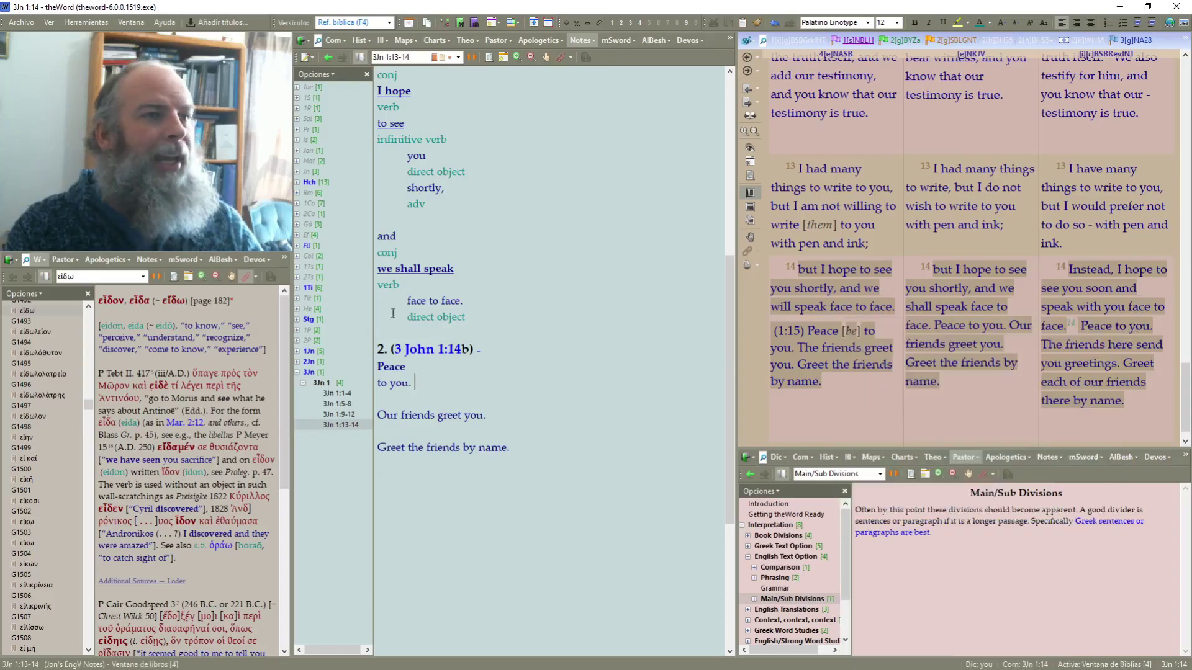
{"action": "left_click", "coordinate": [1150, 23]}
{"action": "key", "text": "Return"}
{"action": "type", "text": "indirect object"}
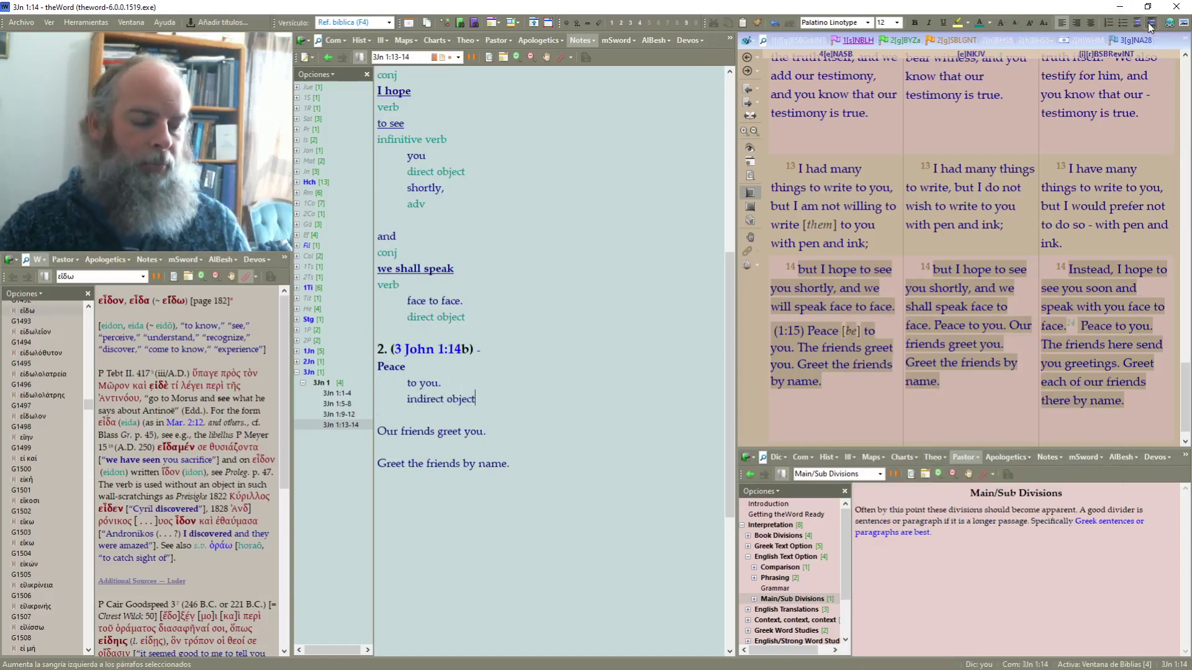
{"action": "key", "text": "shift+Home"}
{"action": "left_click", "coordinate": [980, 24]}
Add a "subject" label beneath "Peace" and colour it teal
{"action": "left_click", "coordinate": [434, 363]}
{"action": "key", "text": "Return"}
{"action": "type", "text": "subject"}
{"action": "key", "text": "shift+Home"}
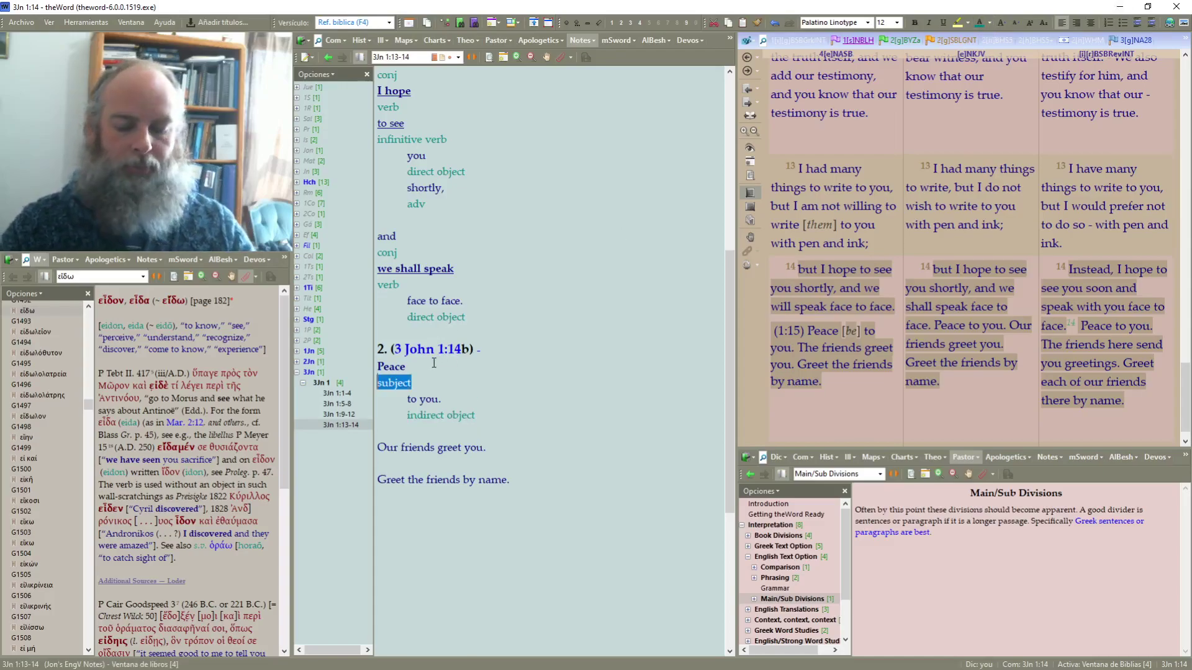
{"action": "left_click", "coordinate": [979, 24]}
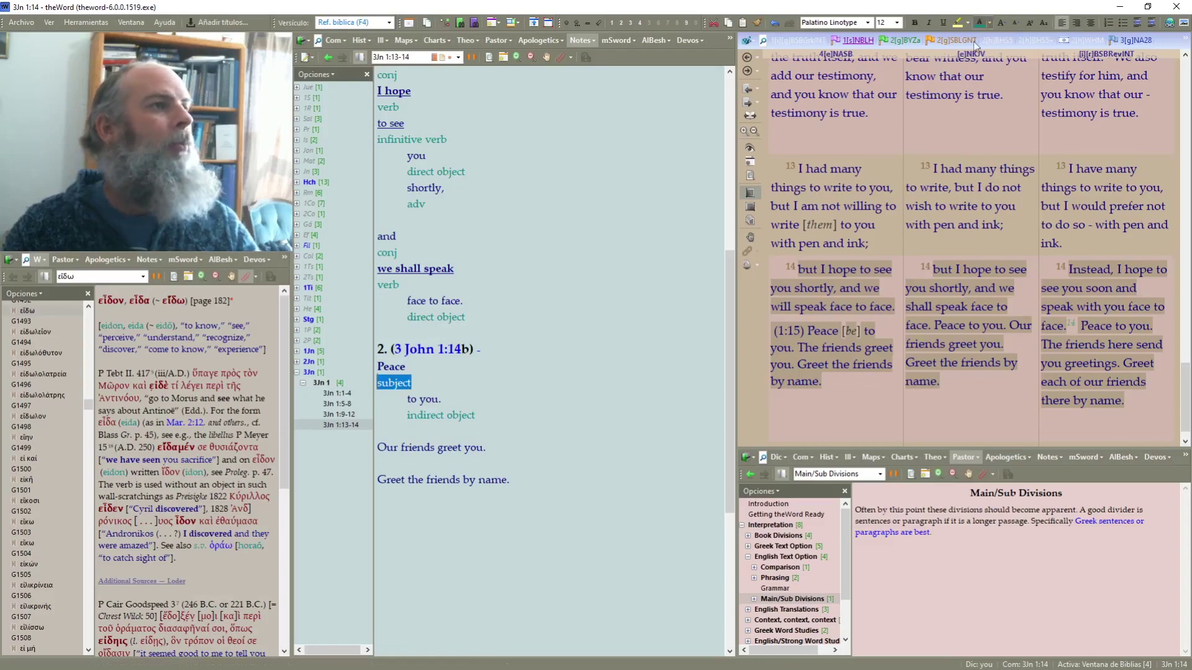
{"action": "left_click", "coordinate": [608, 376]}
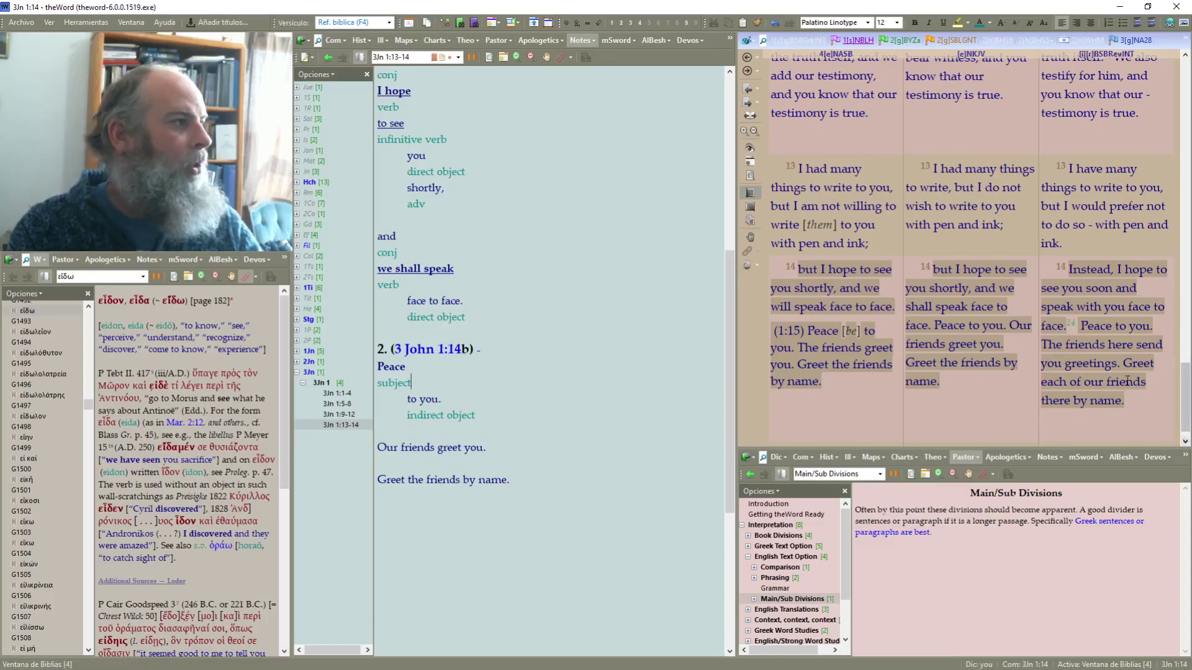
Split "Our friends" from "greet you." onto its own line and add a teal "subject" label beneath it
{"action": "mouse_move", "coordinate": [1097, 347]}
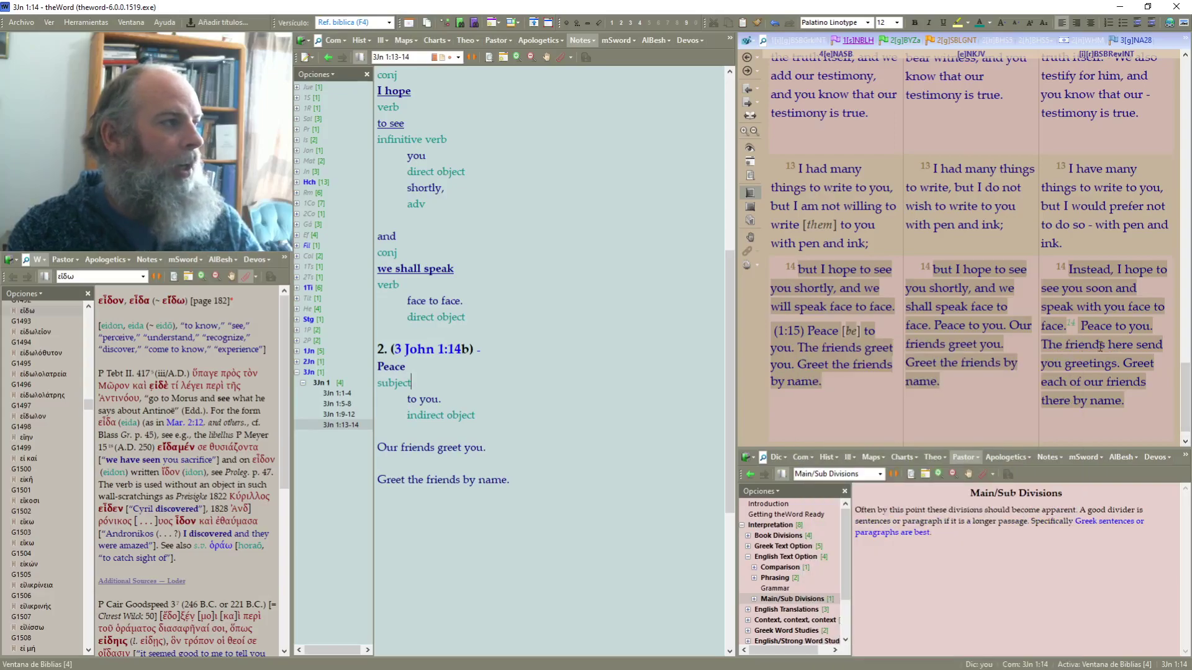
{"action": "mouse_move", "coordinate": [1051, 344]}
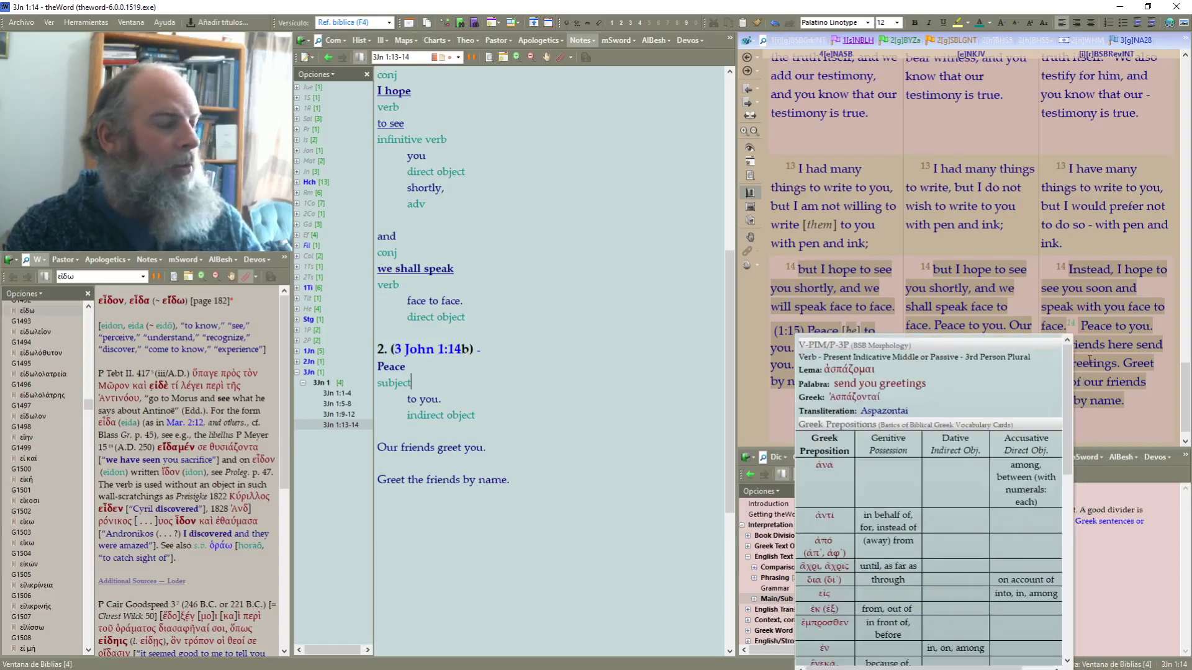
{"action": "left_click", "coordinate": [440, 447]}
{"action": "key", "text": "Return"}
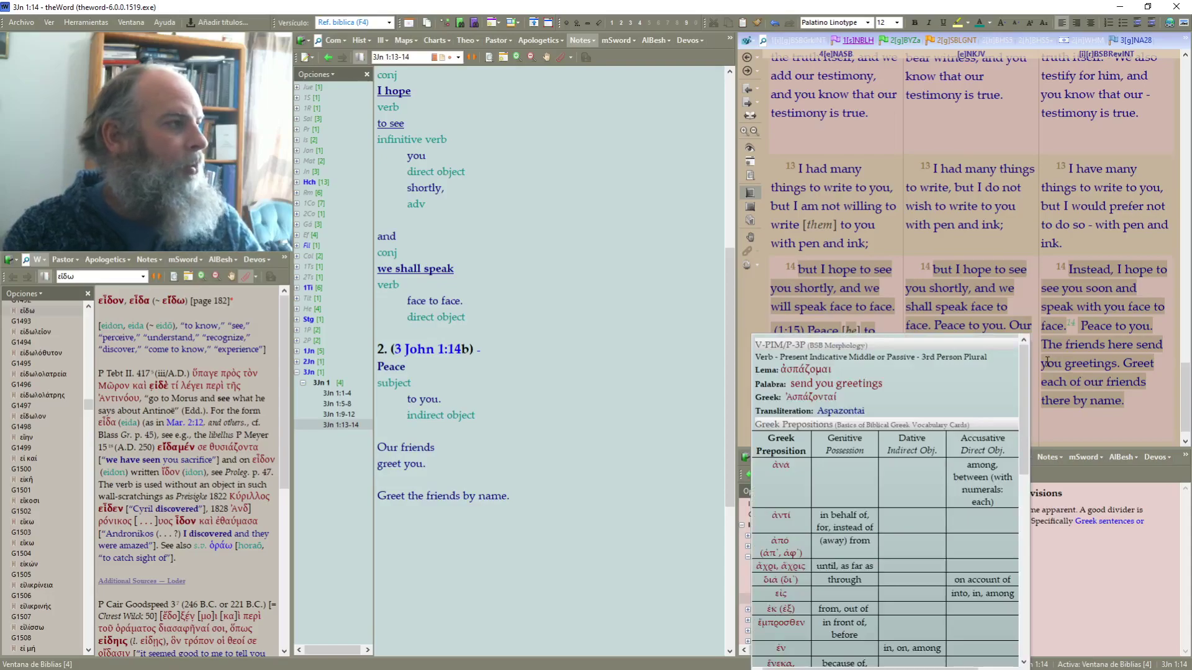
{"action": "left_click", "coordinate": [442, 447]}
{"action": "key", "text": "Return"}
{"action": "type", "text": "su"}
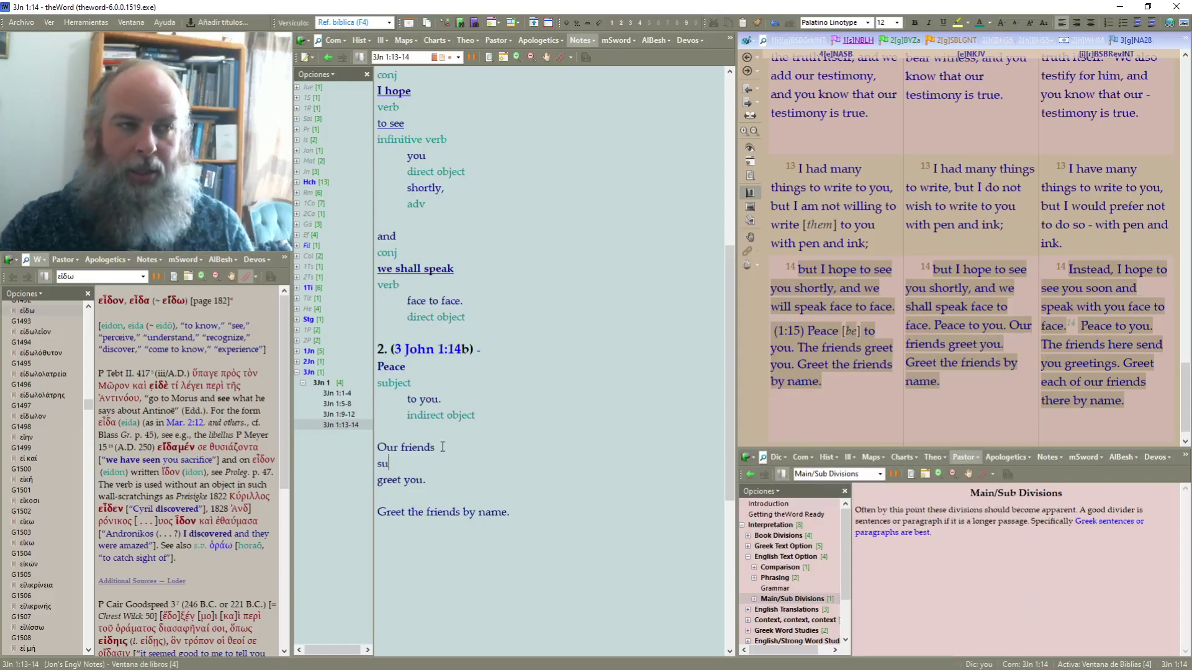
{"action": "type", "text": "bject"}
{"action": "key", "text": "shift+Home"}
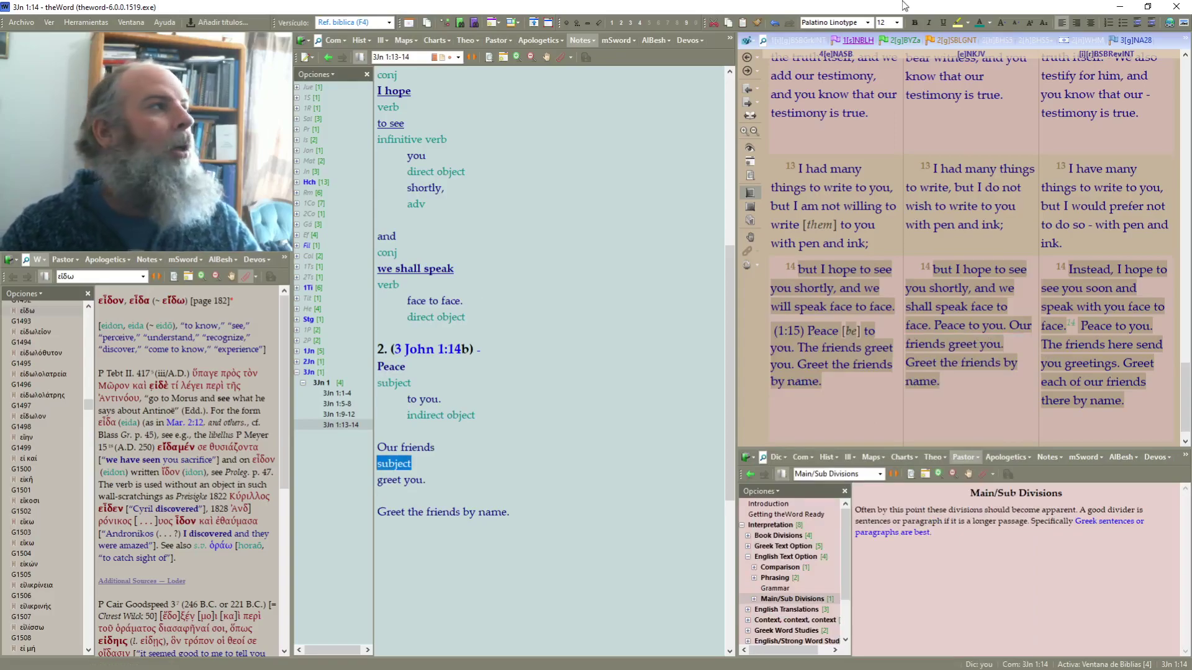
{"action": "left_click", "coordinate": [980, 23]}
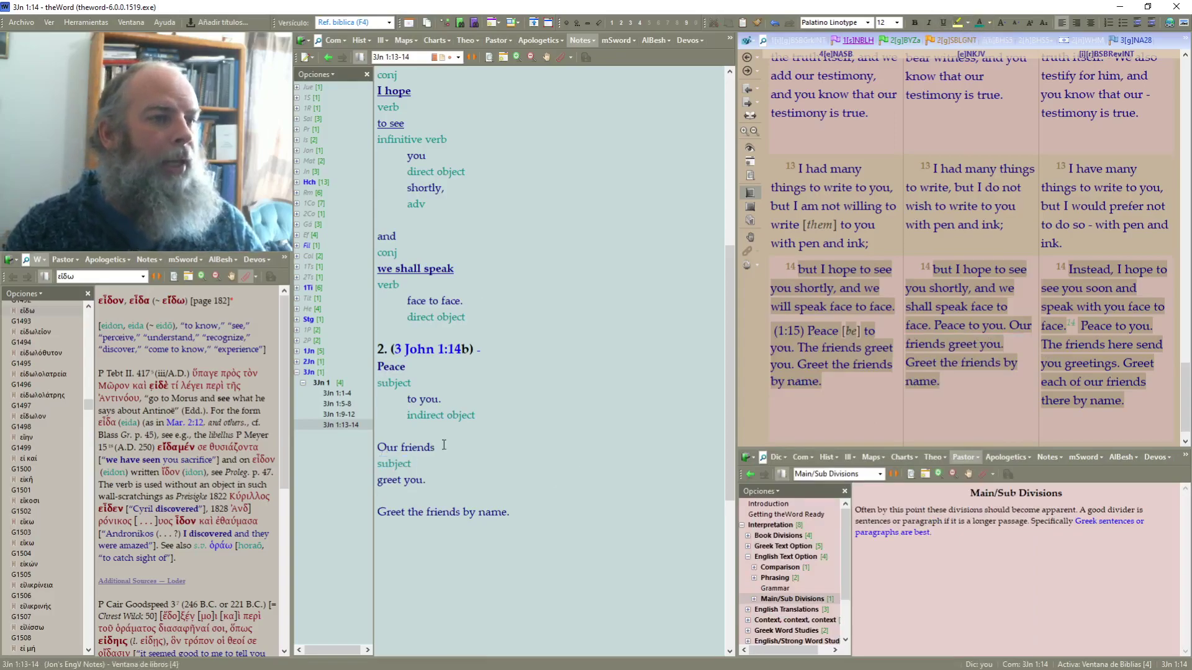
Make "Our friends" bold and indent both "Our friends" and "Peace" slightly together with their subject labels
{"action": "left_click_drag", "start_coordinate": [441, 446], "coordinate": [341, 447]}
{"action": "key", "text": "ctrl+b"}
{"action": "left_click_drag", "start_coordinate": [450, 467], "coordinate": [373, 448]}
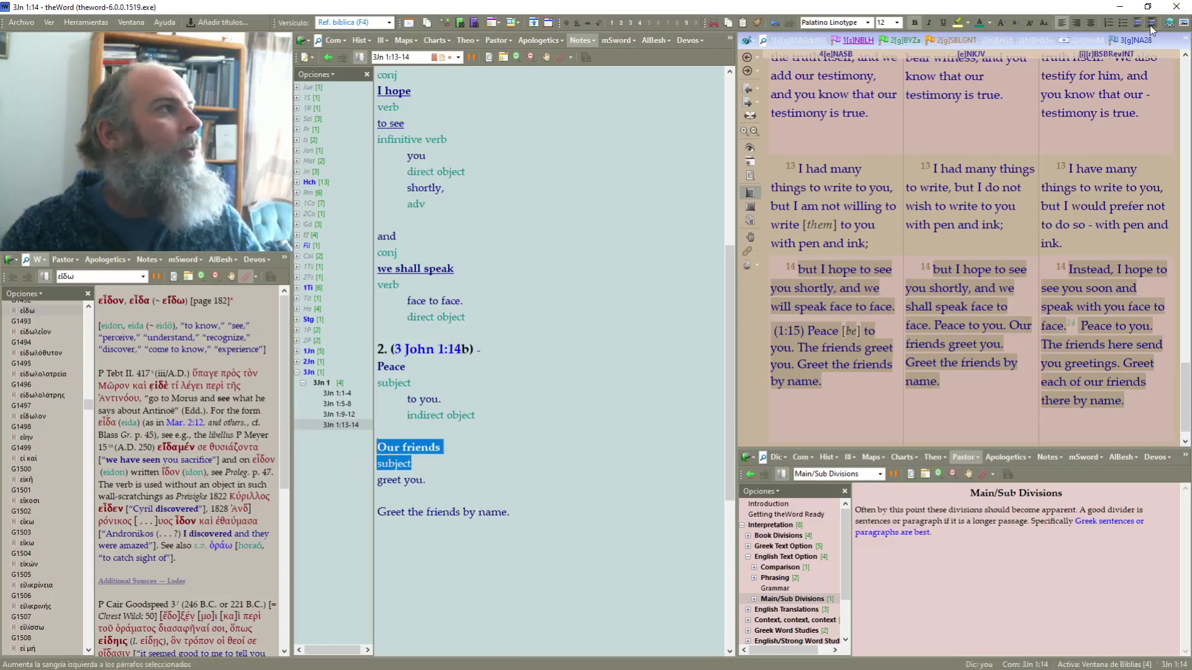
{"action": "key", "text": "Tab"}
{"action": "left_click_drag", "start_coordinate": [412, 386], "coordinate": [375, 365]}
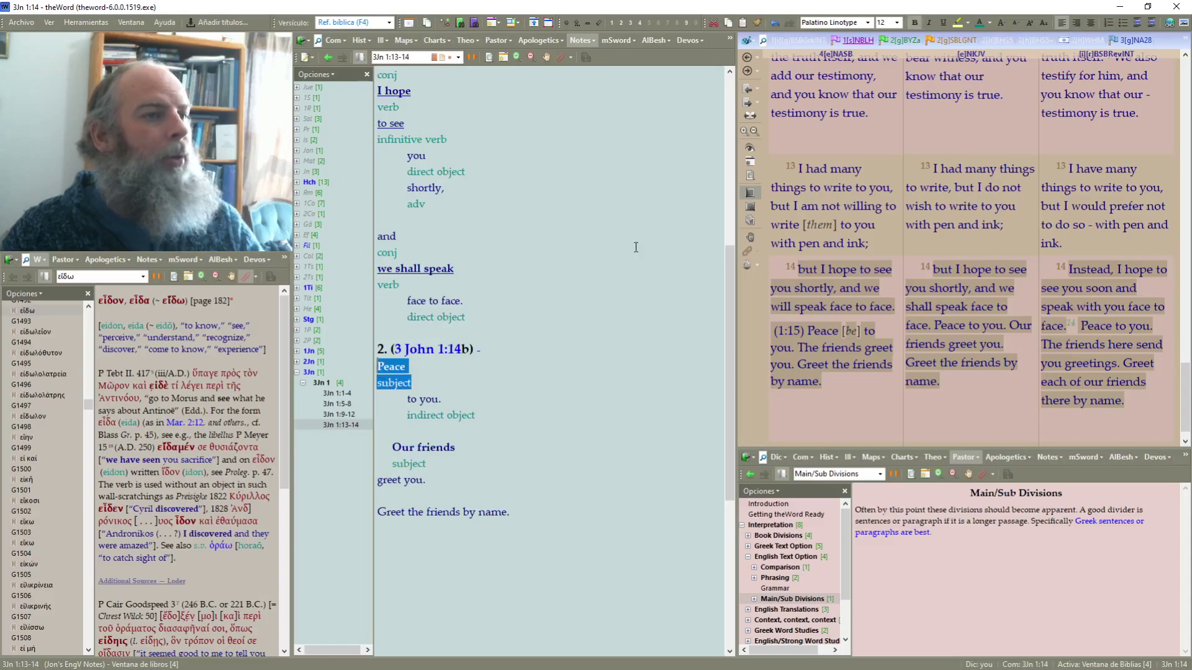
{"action": "left_click", "coordinate": [1152, 24]}
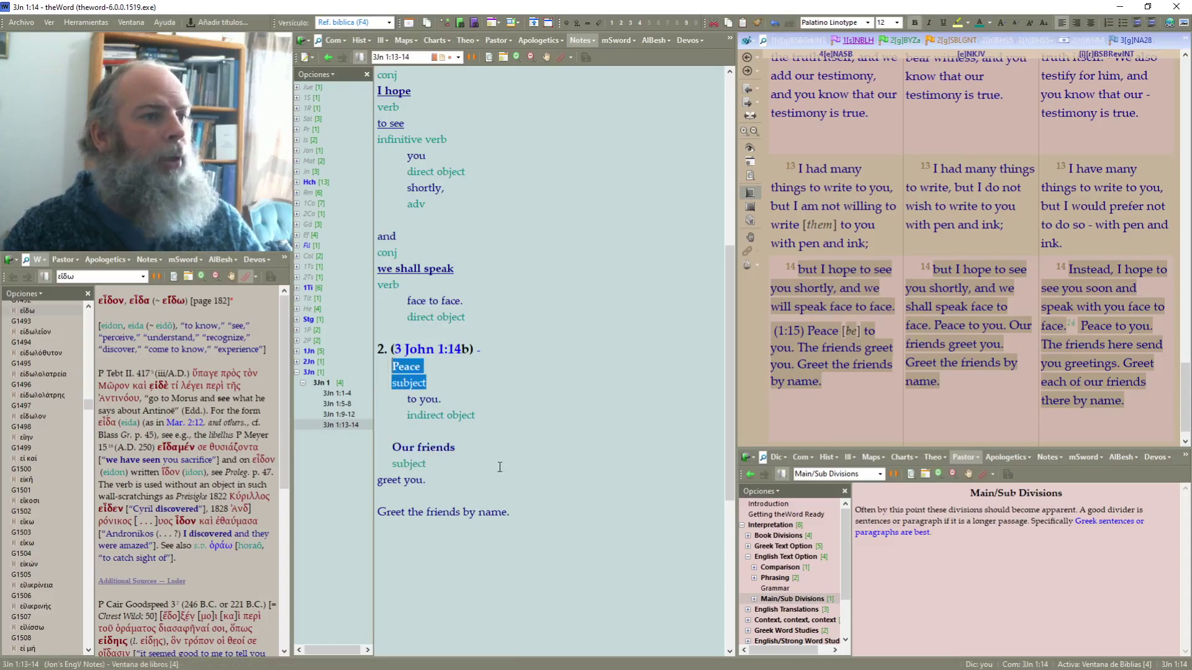
{"action": "key", "text": "Return"}
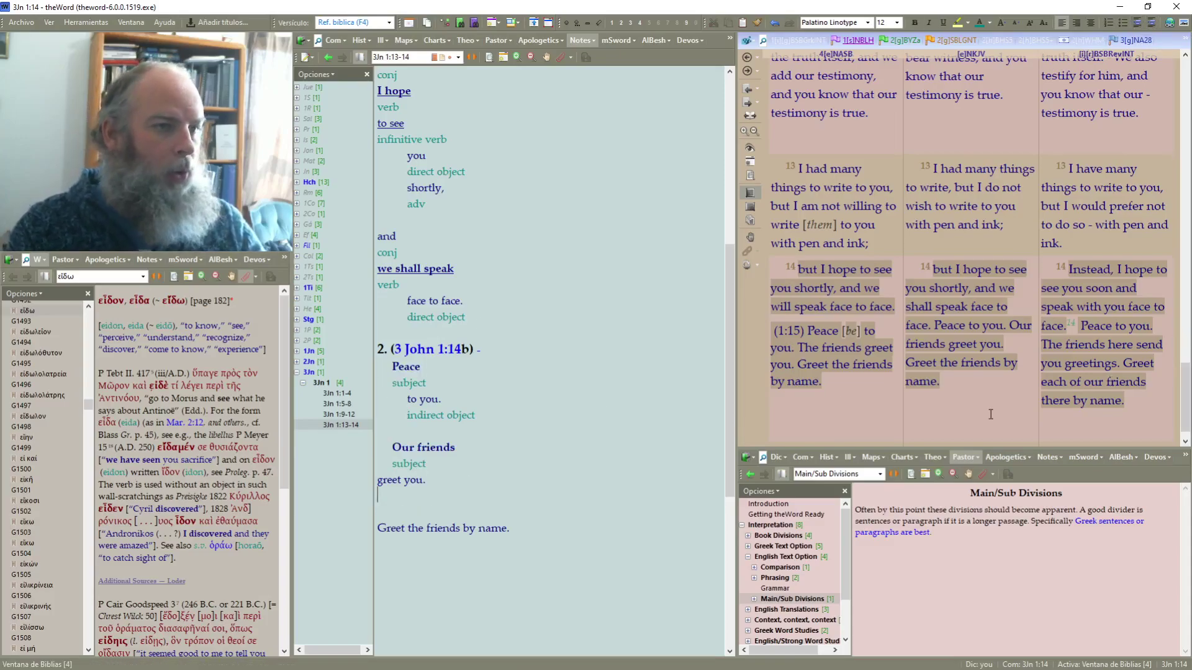
Examine the grammar of the Greek greeting from the friends in verse 14 in the BYZa and BSBGrkINT texts
{"action": "left_click", "coordinate": [903, 39]}
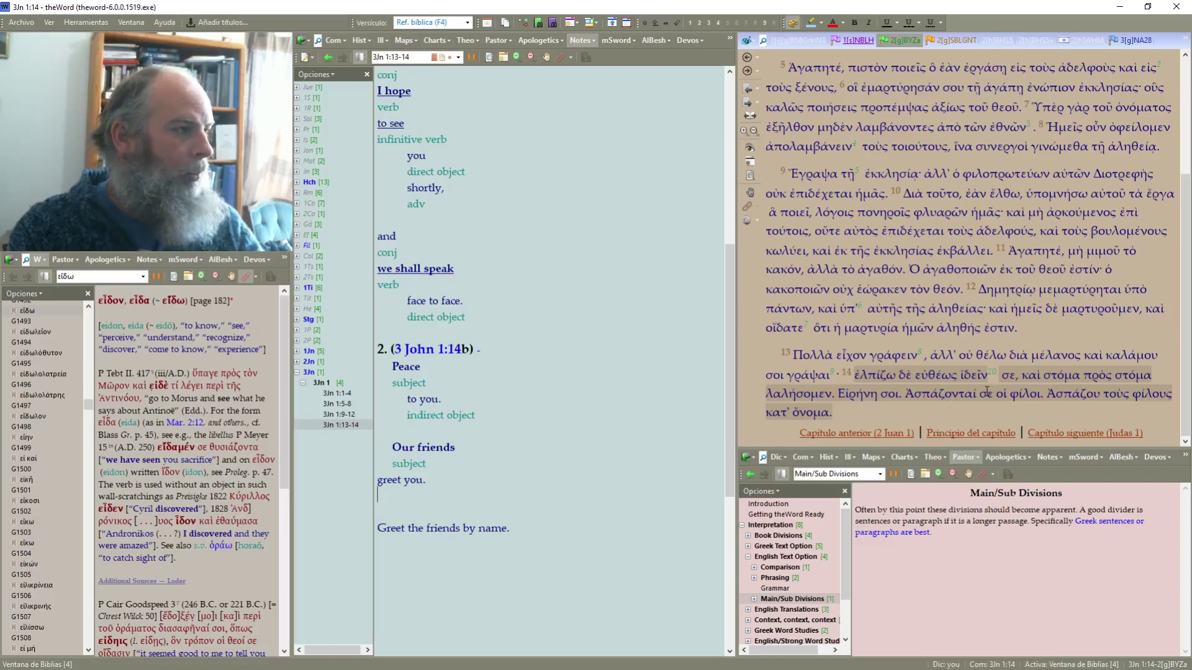
{"action": "mouse_move", "coordinate": [985, 393]}
{"action": "mouse_move", "coordinate": [1035, 397]}
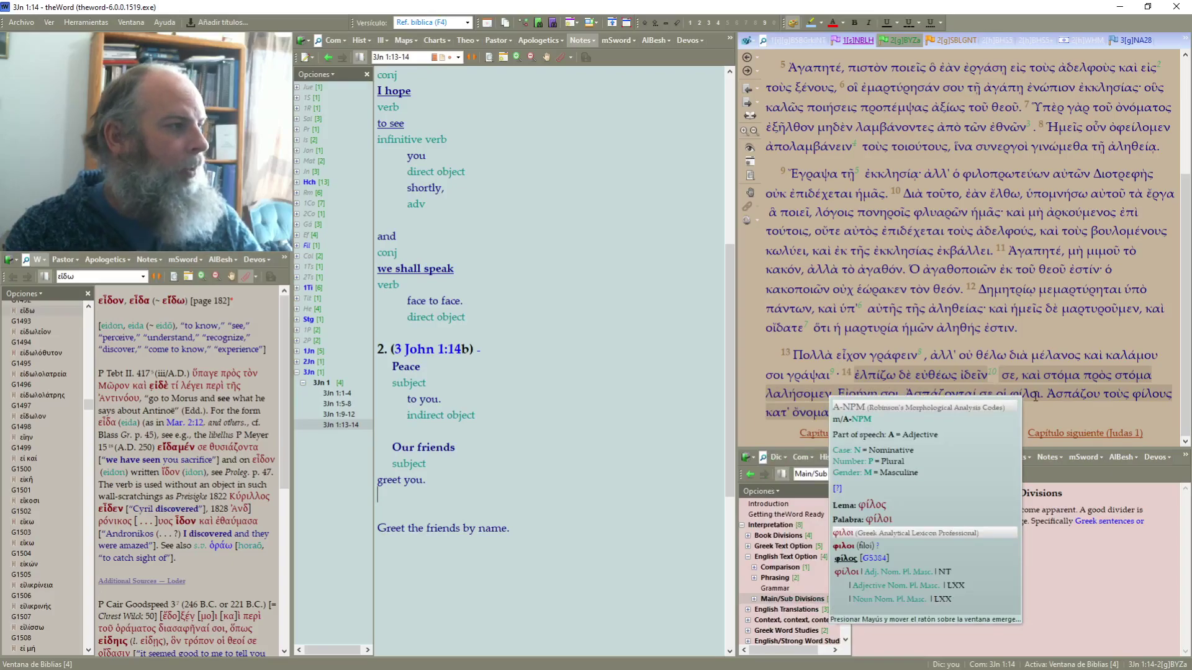
{"action": "left_click", "coordinate": [796, 40]}
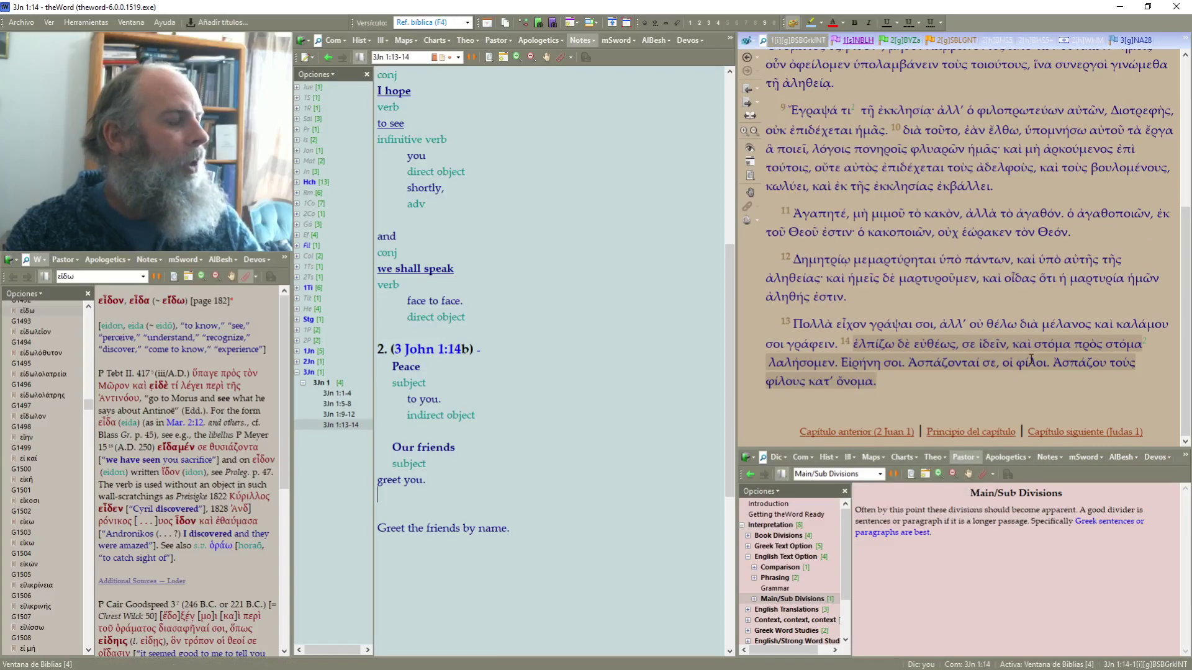
{"action": "mouse_move", "coordinate": [1031, 360]}
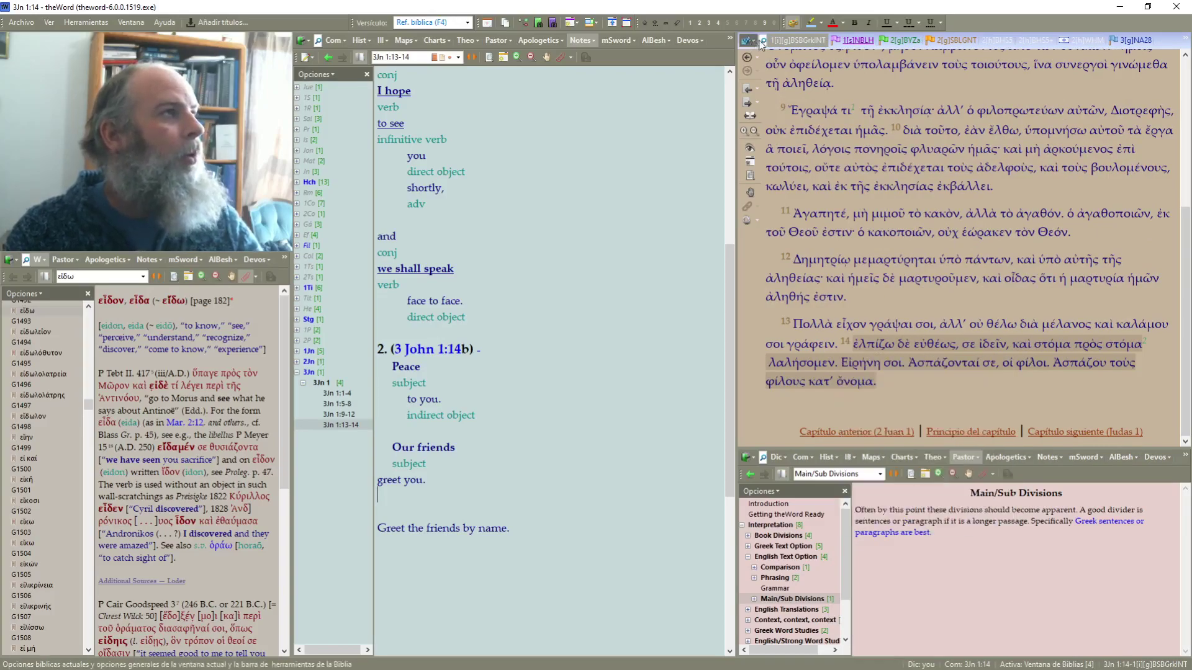
{"action": "mouse_move", "coordinate": [993, 363]}
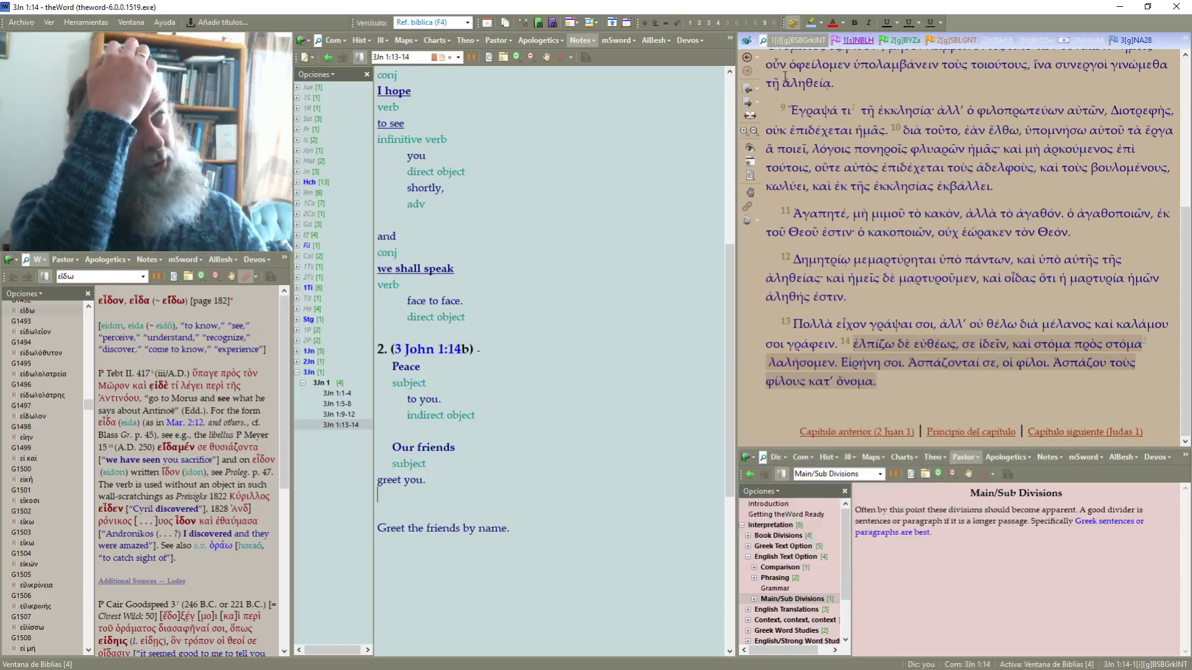
{"action": "left_click", "coordinate": [745, 60]}
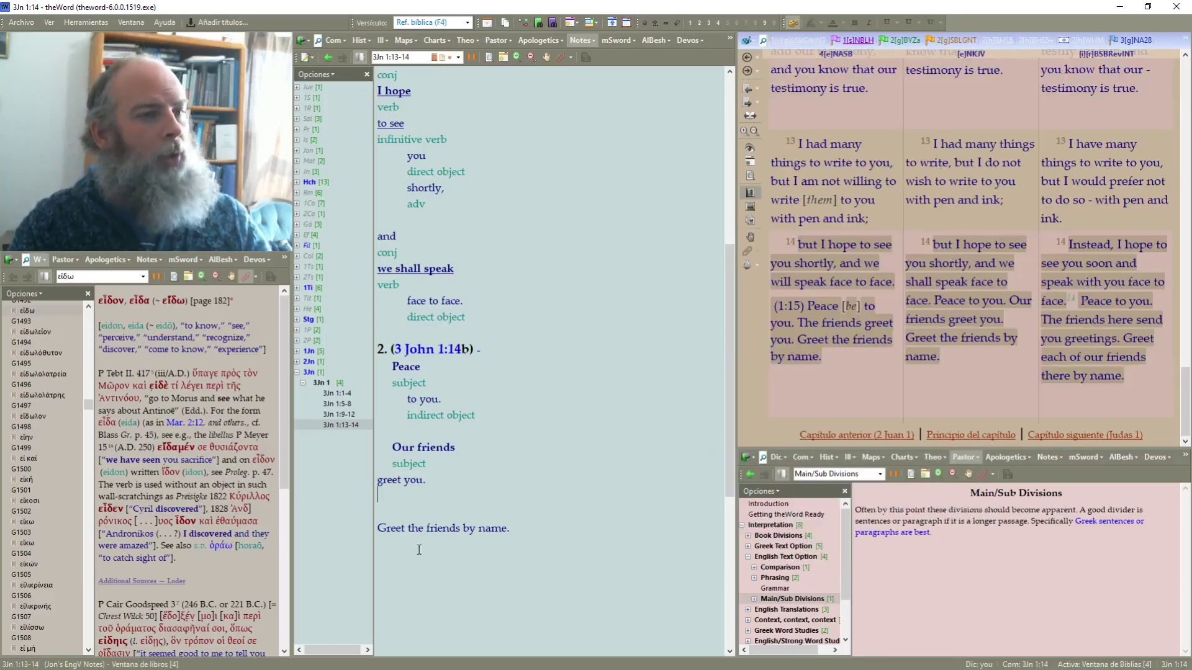
Split "greet" from "you." onto its own line and add a teal "verb" label beneath it
{"action": "left_click", "coordinate": [403, 480]}
{"action": "key", "text": "Return"}
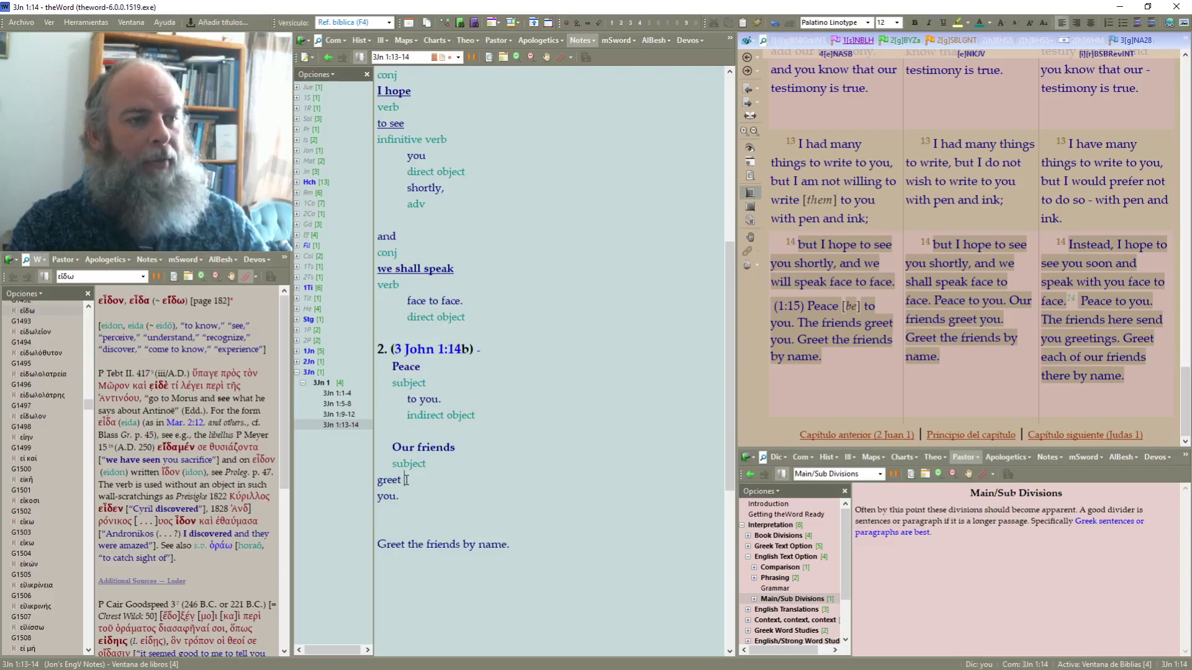
{"action": "key", "text": "Return"}
{"action": "type", "text": "verb"}
{"action": "key", "text": "shift+Home"}
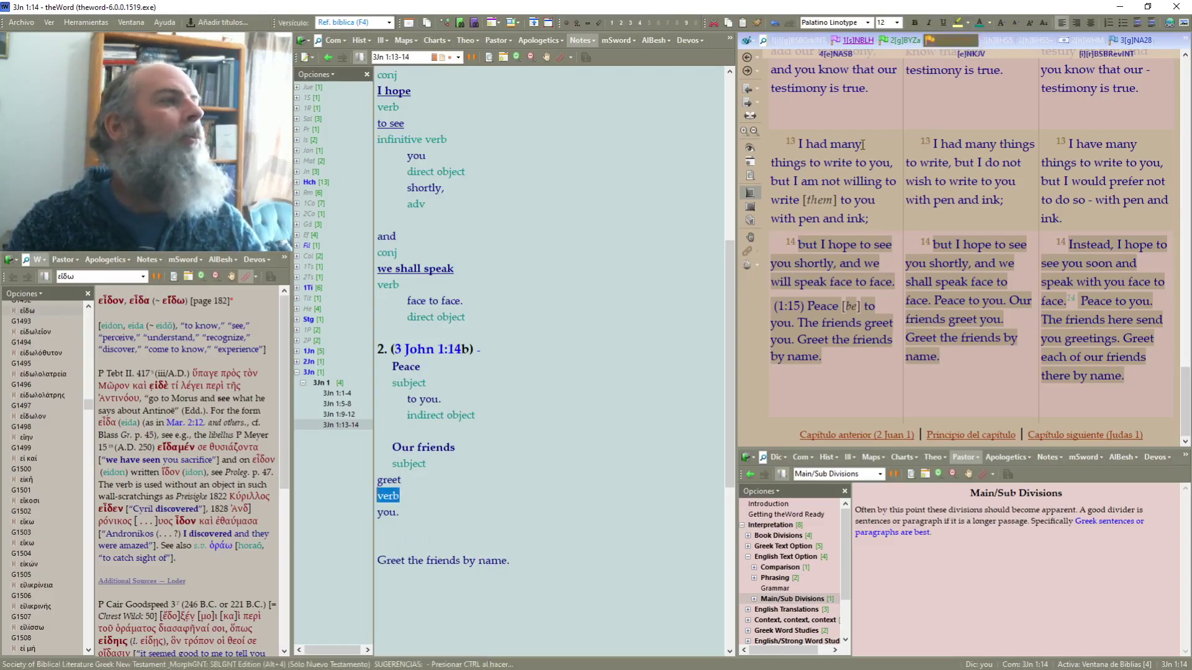
Make the verb "greet" beneath "Our friends" bold and underlined
{"action": "double_click", "coordinate": [400, 481]}
{"action": "left_click", "coordinate": [914, 23]}
{"action": "left_click", "coordinate": [943, 22]}
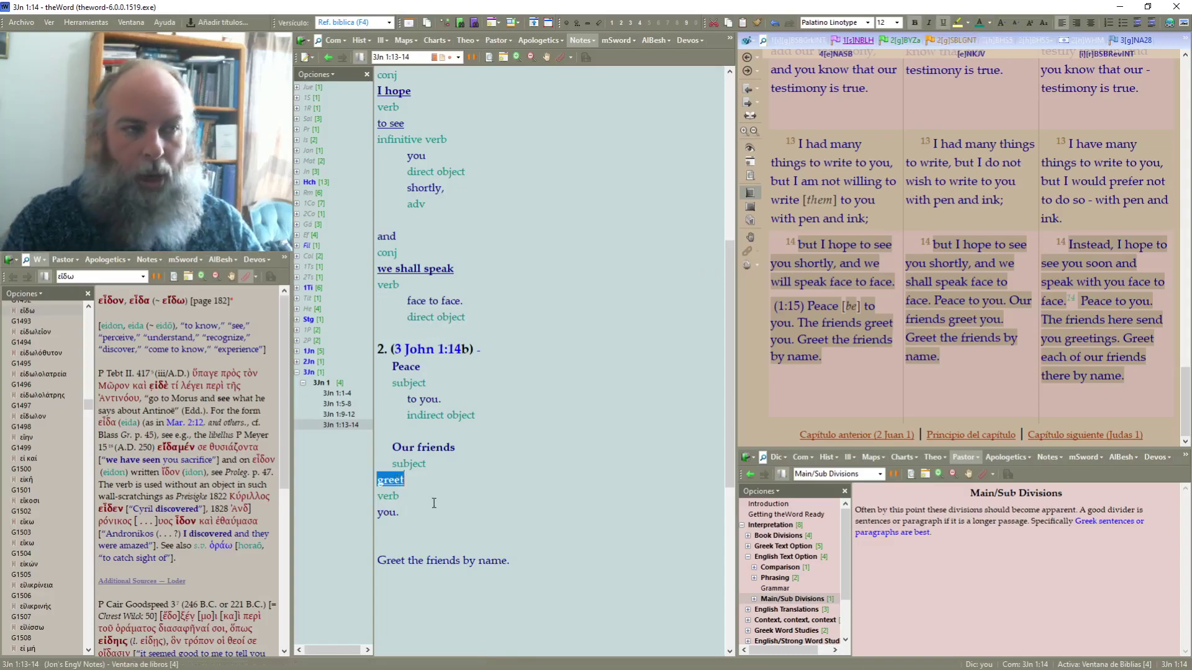
Indent "you." two levels beneath "greet" and add a teal "direct object" label under it
{"action": "left_click", "coordinate": [1151, 24]}
{"action": "left_click", "coordinate": [1152, 24]}
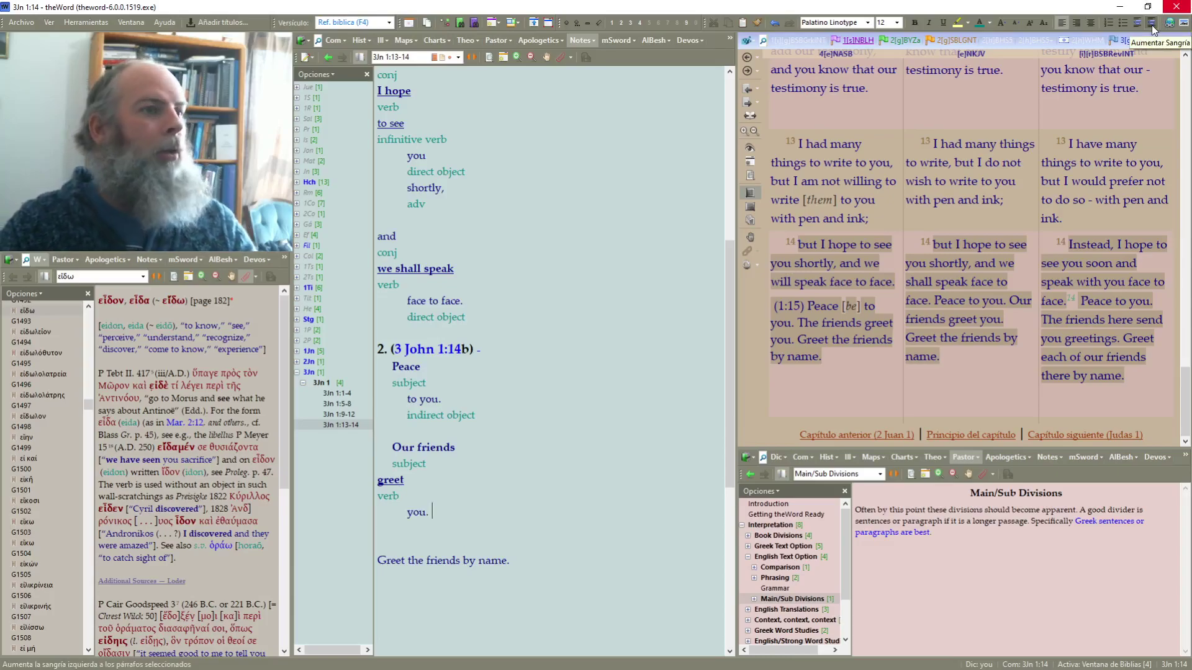
{"action": "key", "text": "Return"}
{"action": "type", "text": "direct"}
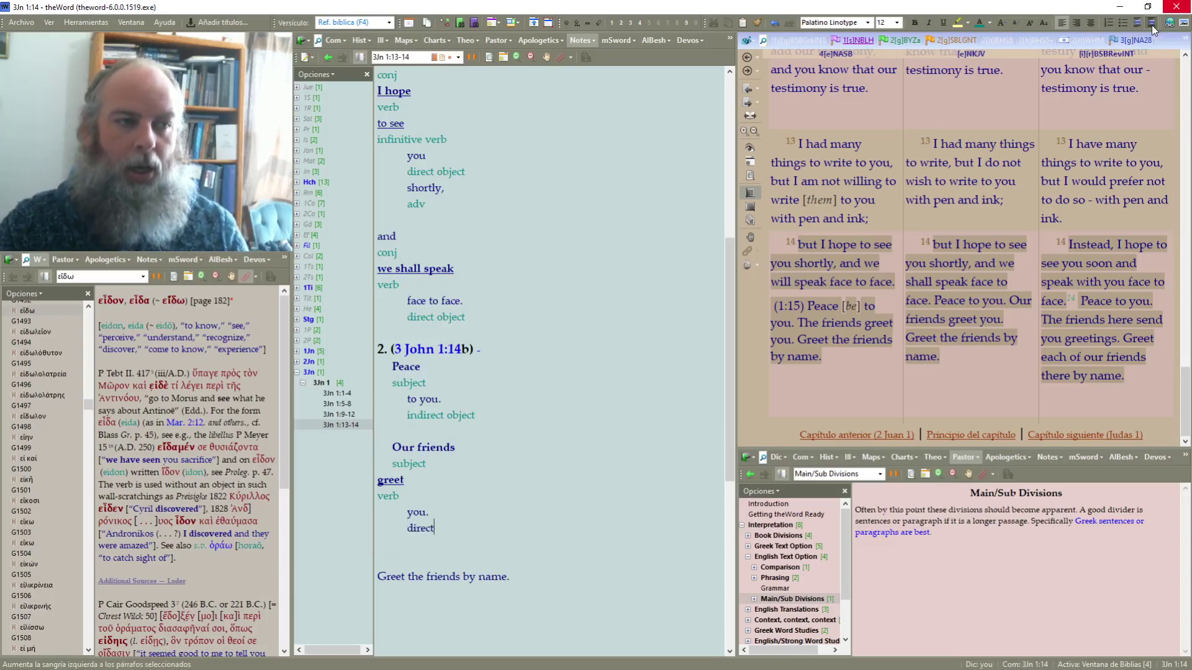
{"action": "type", "text": " object"}
{"action": "key", "text": "shift+Home"}
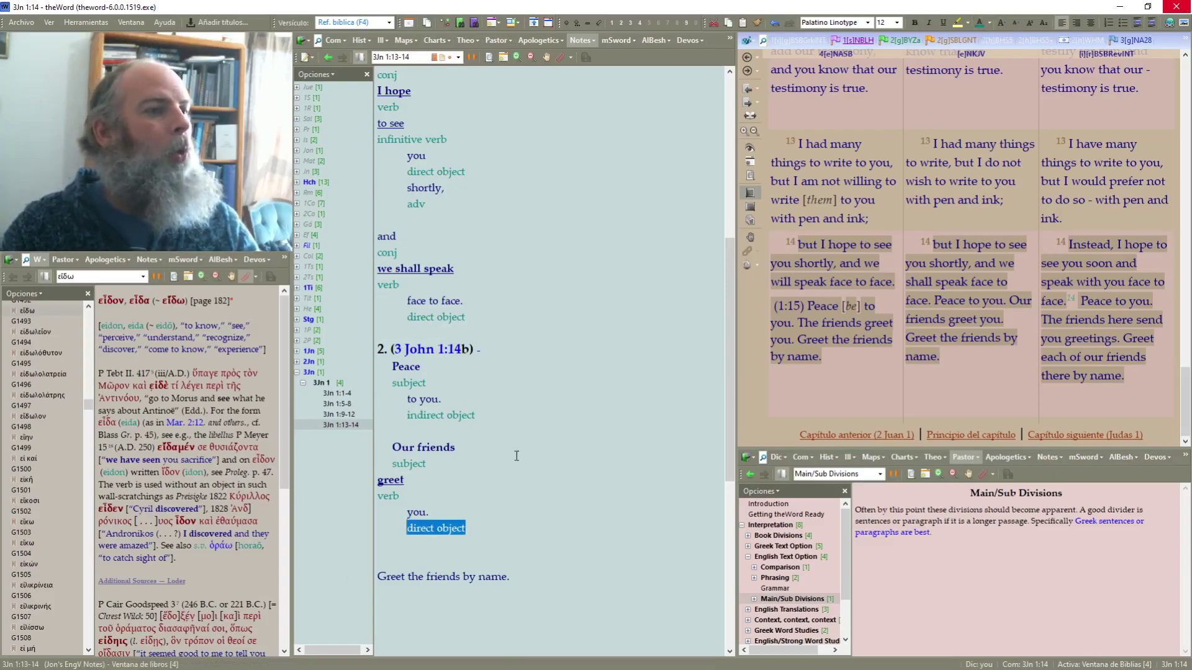
{"action": "left_click", "coordinate": [485, 509]}
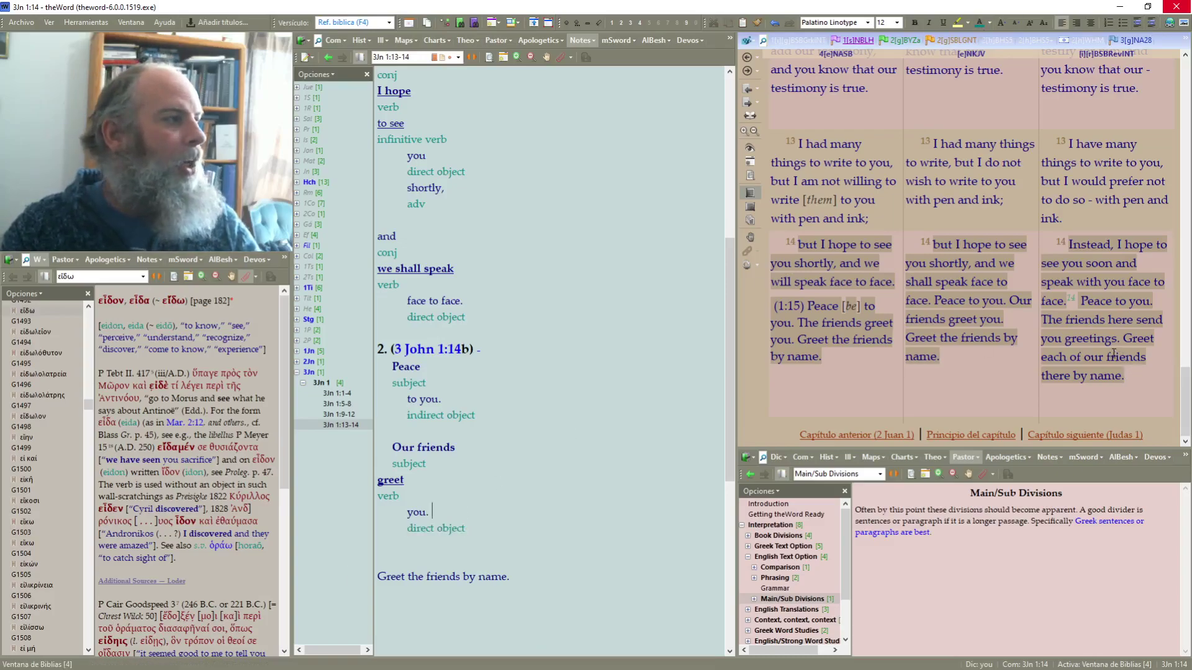
Examine the grammar of the verse 14 greeting in the BSB text, comparing the BSBGrkINT Greek with the parallel English versions
{"action": "mouse_move", "coordinate": [1049, 335]}
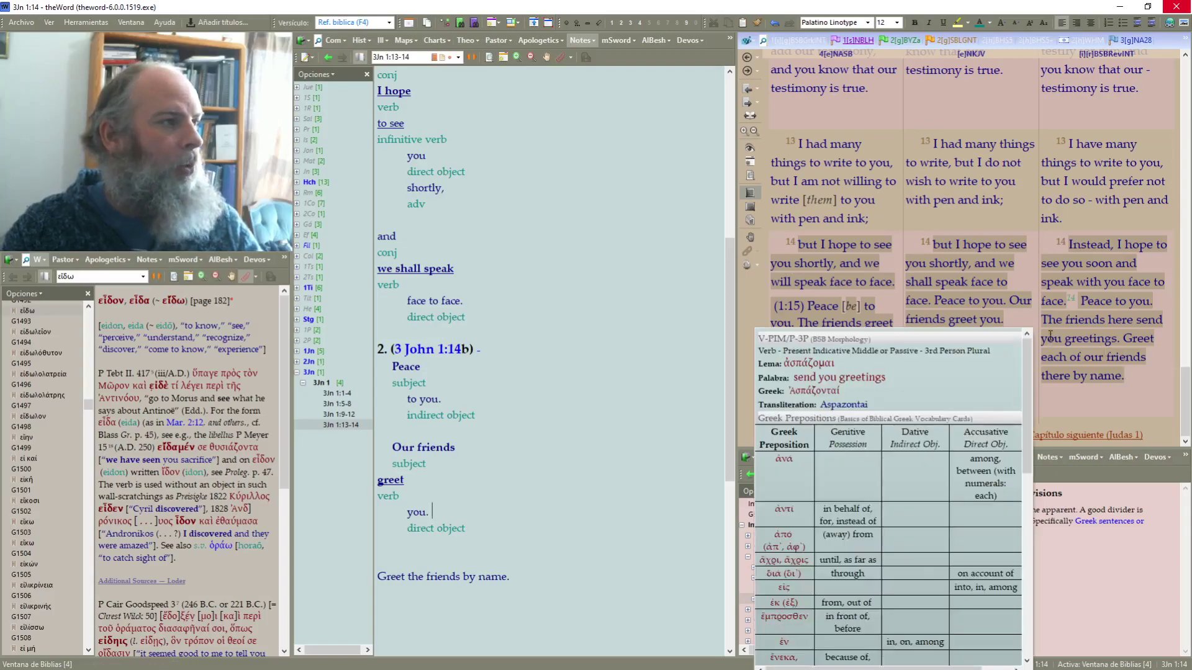
{"action": "left_click", "coordinate": [798, 39]}
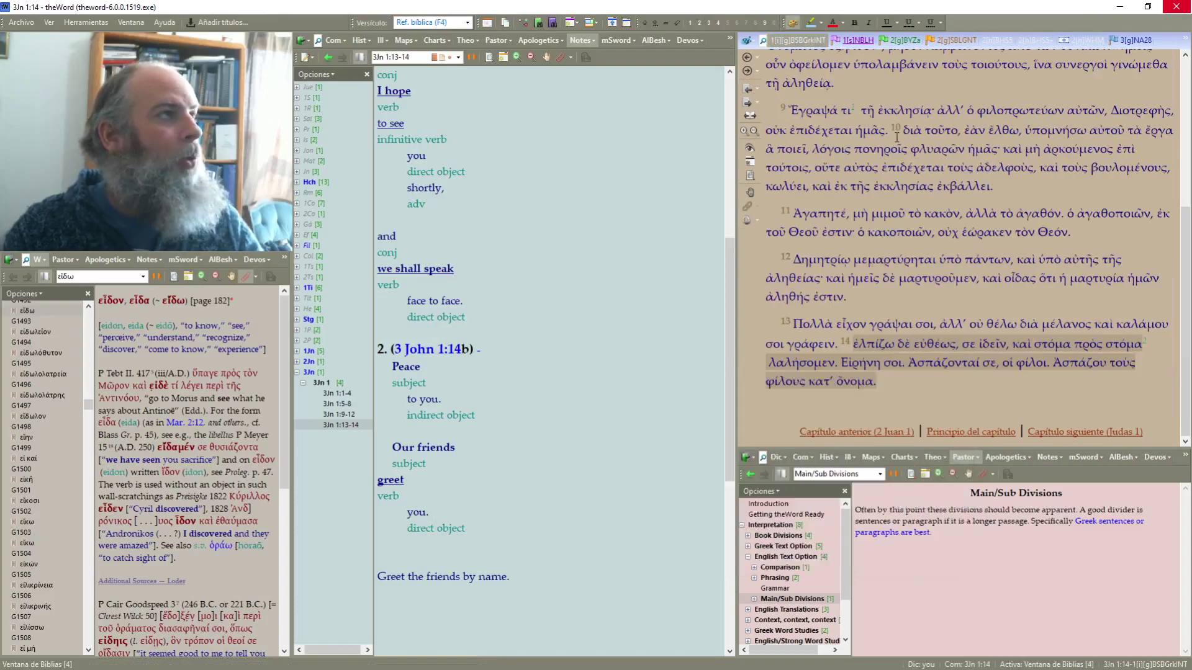
{"action": "left_click", "coordinate": [748, 64]}
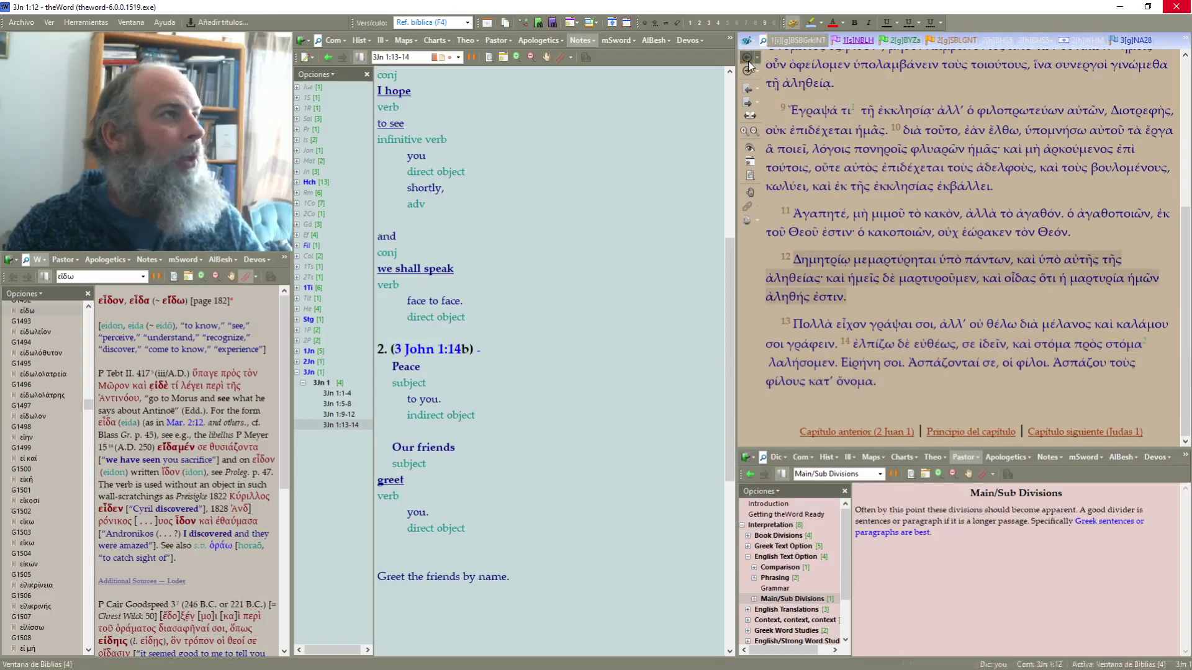
{"action": "left_click", "coordinate": [1131, 241]}
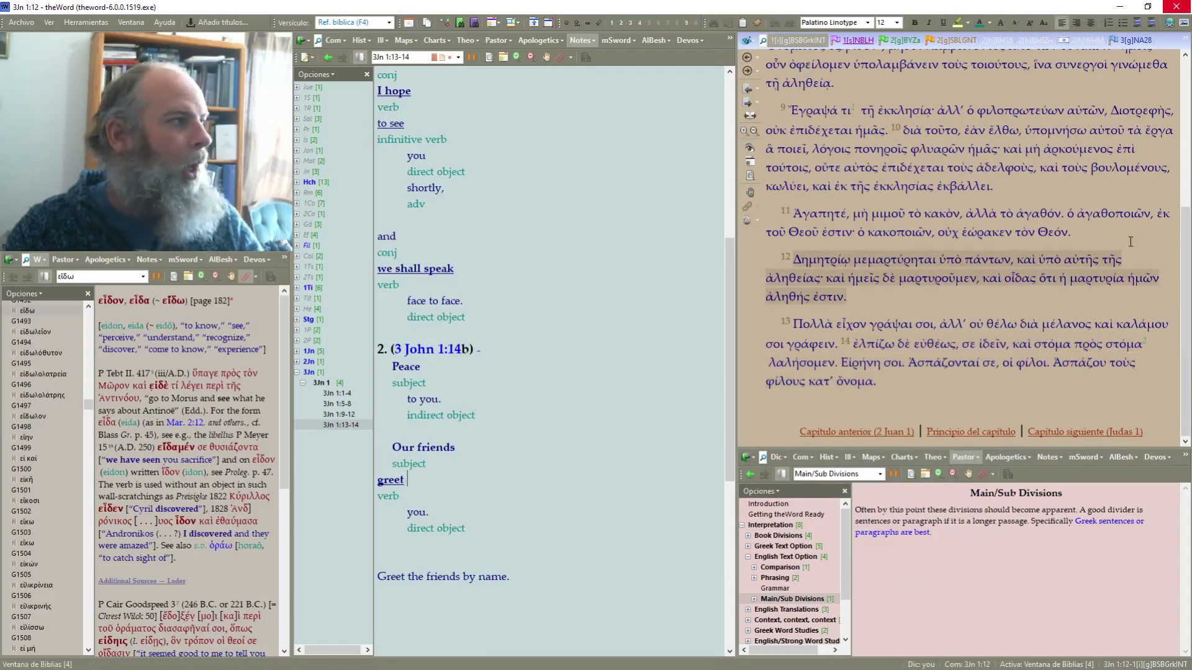
{"action": "left_click", "coordinate": [748, 57]}
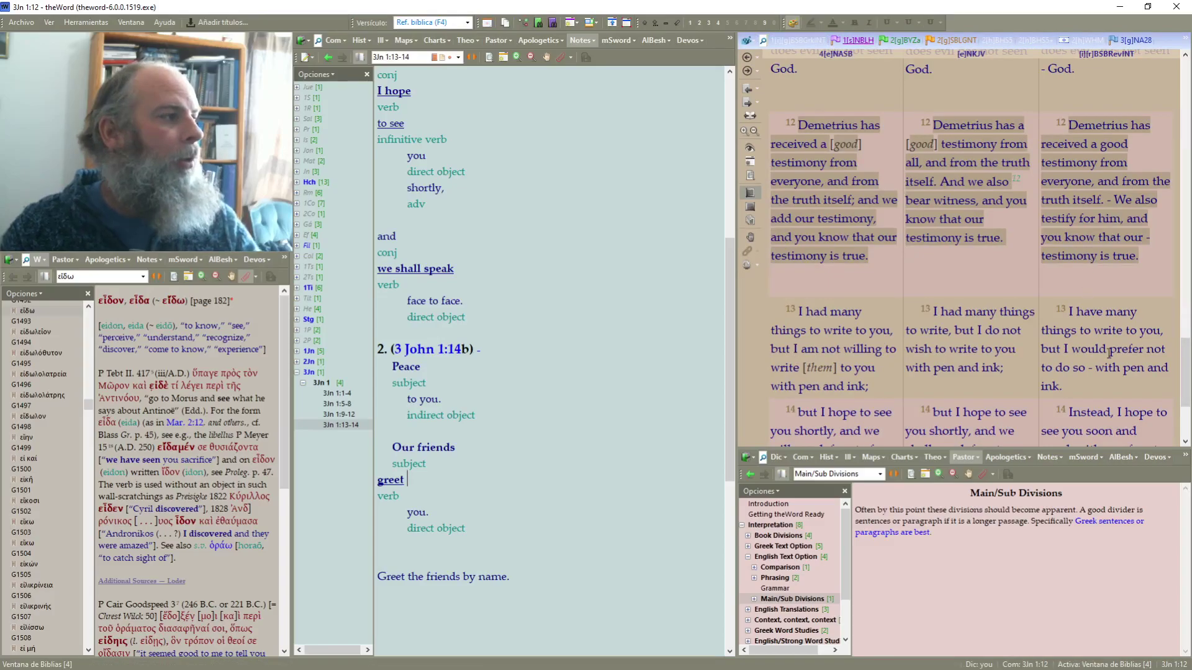
{"action": "scroll", "coordinate": [1110, 352], "scroll_direction": "down", "scroll_amount": 3}
{"action": "mouse_move", "coordinate": [1095, 346]}
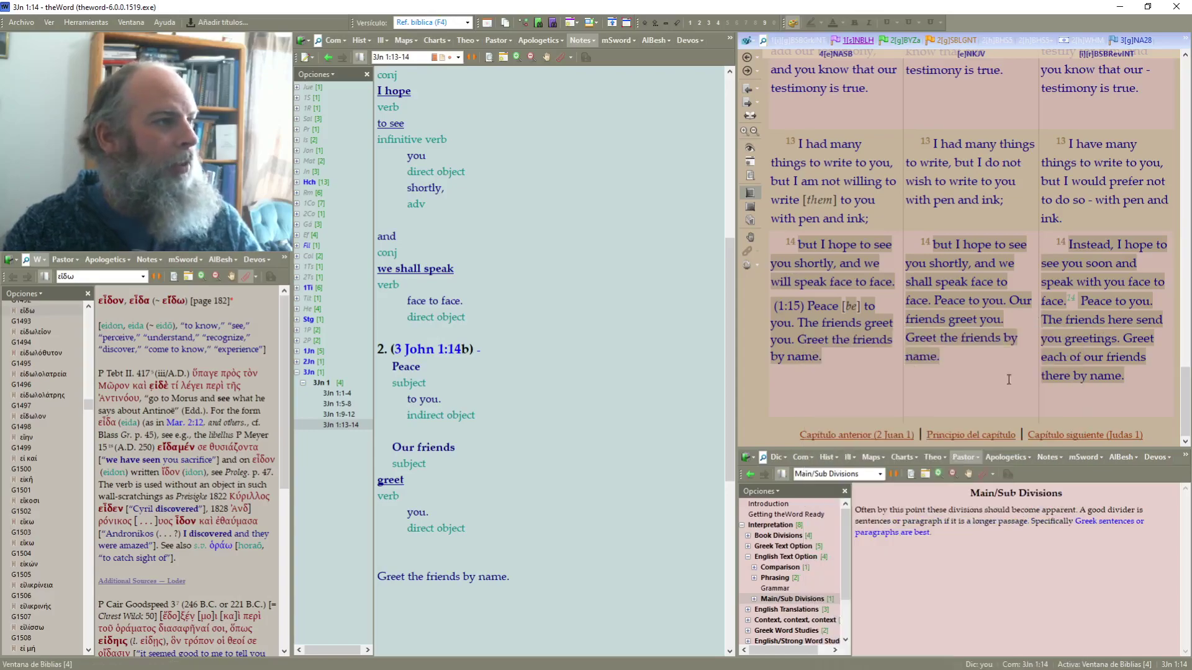
Remove the extra blank space above "Greet the friends by name." and split it into "Greet", "the friends" and "by name." lines
{"action": "left_click", "coordinate": [537, 534]}
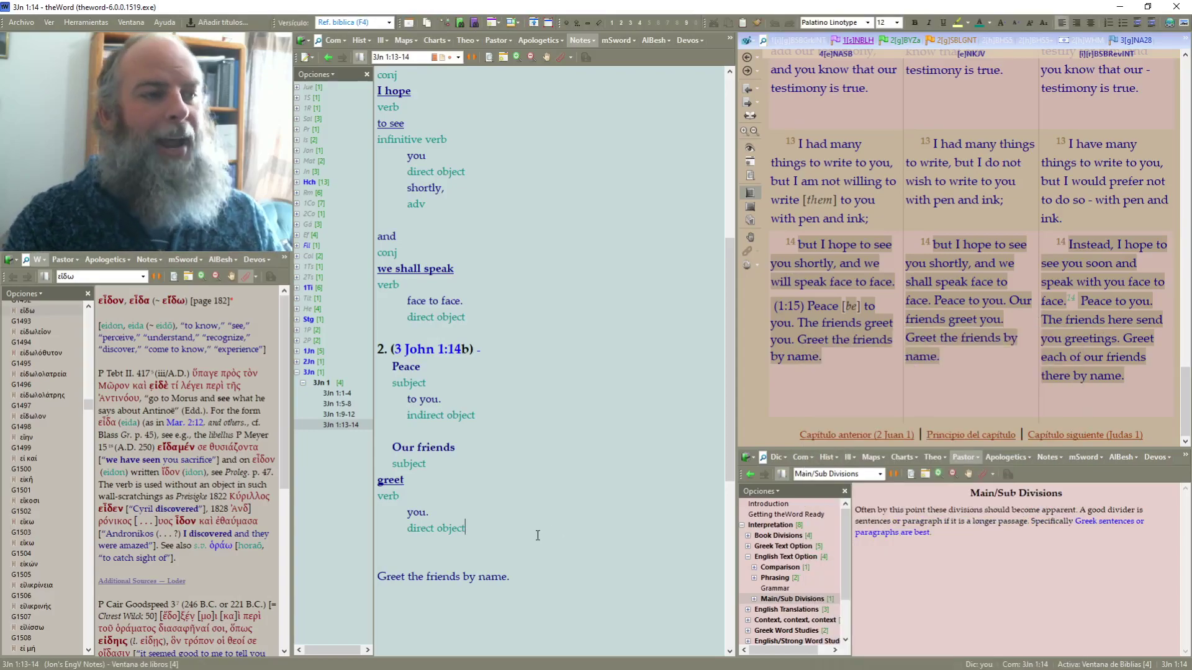
{"action": "key", "text": "Delete"}
{"action": "scroll", "coordinate": [538, 535], "scroll_direction": "down", "scroll_amount": 2}
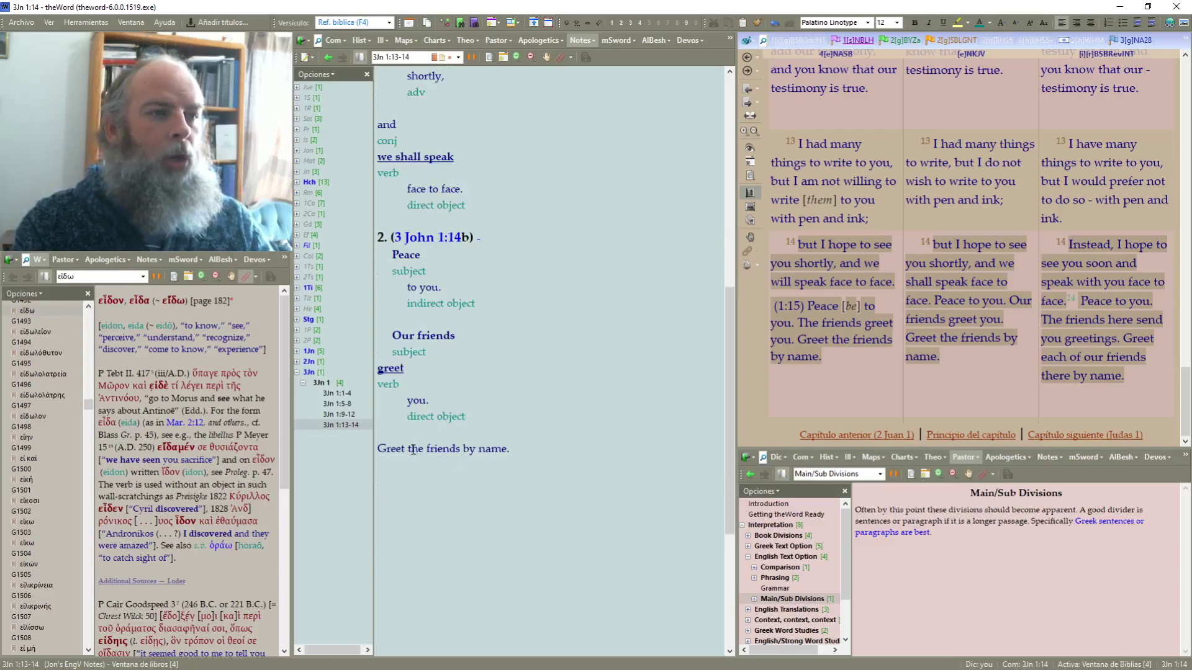
{"action": "key", "text": "Return"}
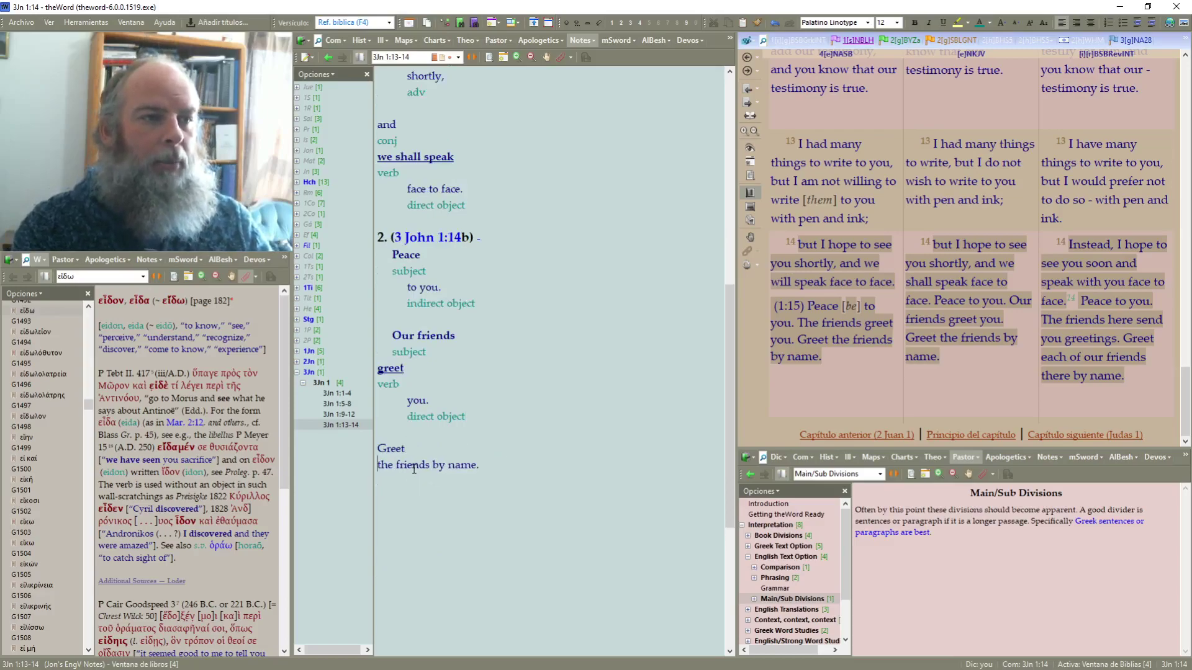
{"action": "left_click", "coordinate": [431, 465]}
{"action": "key", "text": "Return"}
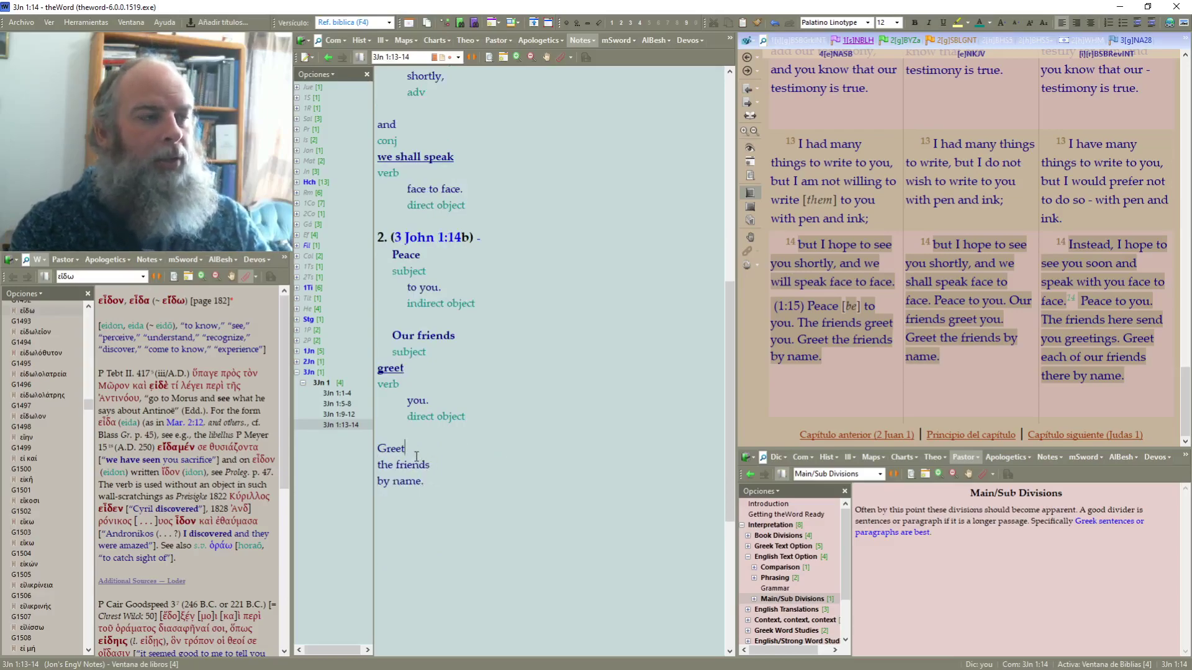
Add a "verb" label beneath "Greet" in the last sentence and colour it teal
{"action": "key", "text": "Return"}
{"action": "mouse_move", "coordinate": [1141, 337]}
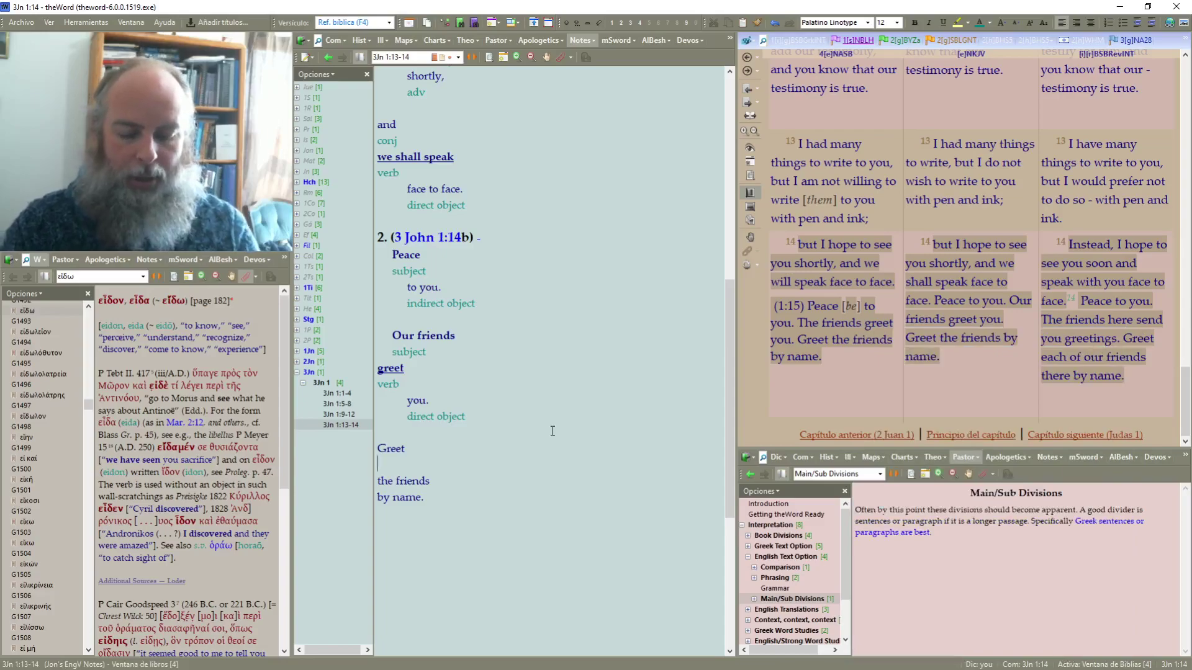
{"action": "type", "text": "verb"}
{"action": "key", "text": "shift+Home"}
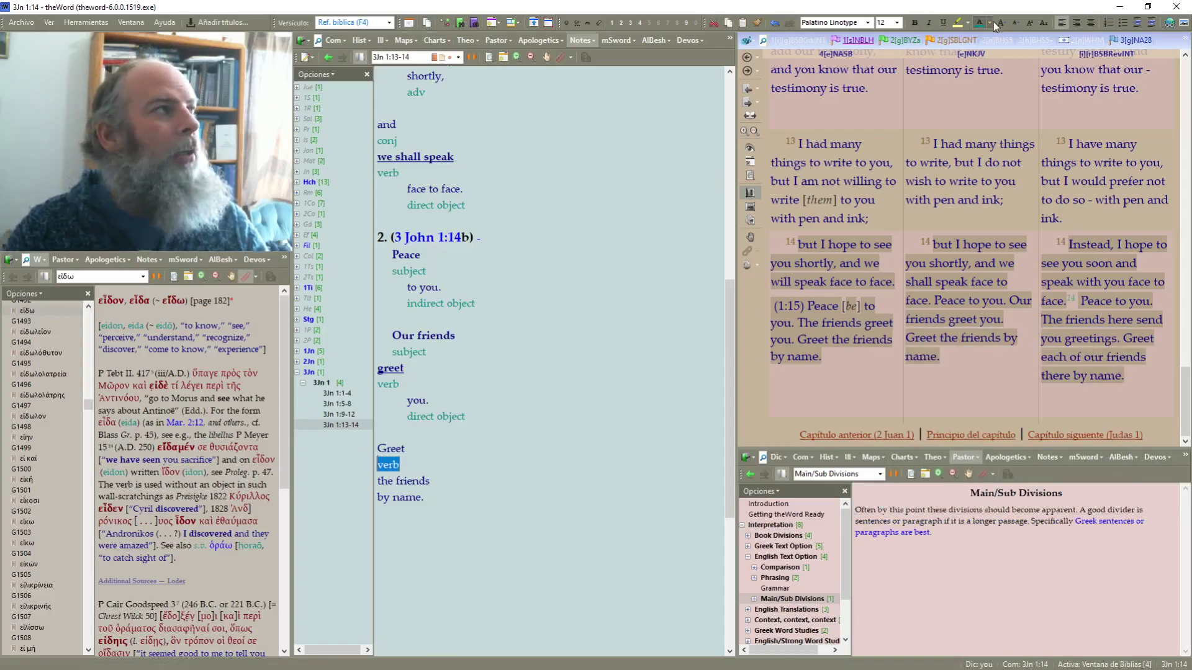
{"action": "left_click", "coordinate": [613, 509]}
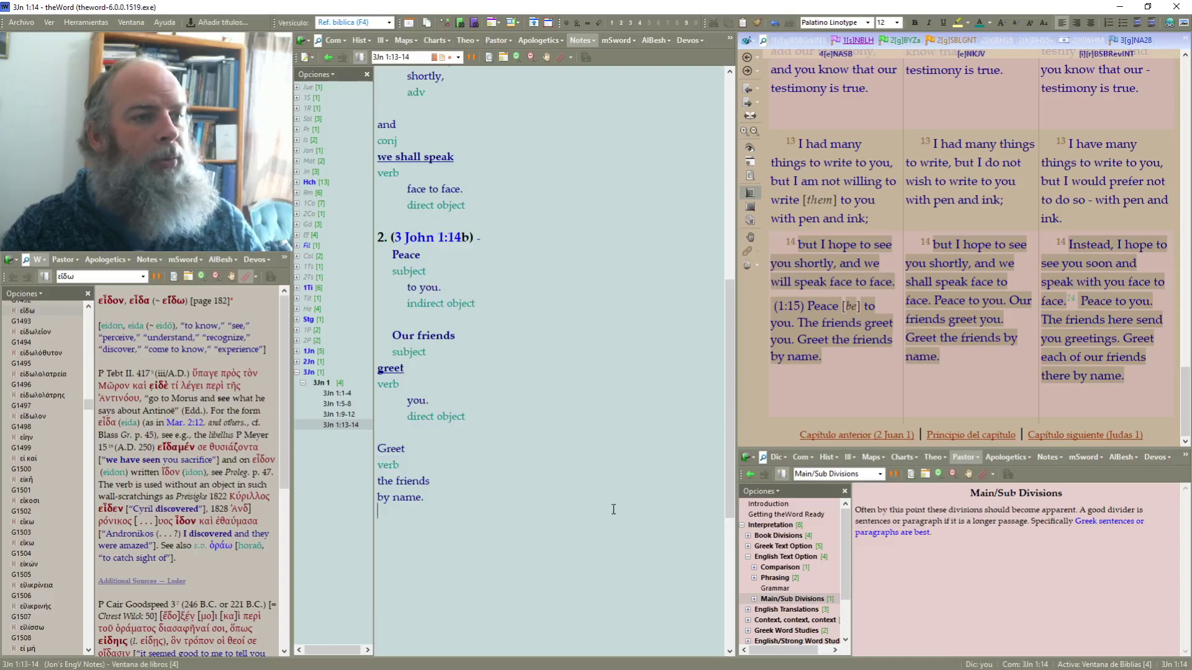
Make "Greet" in the last sentence bold and underlined, and highlight it in pink
{"action": "double_click", "coordinate": [396, 448]}
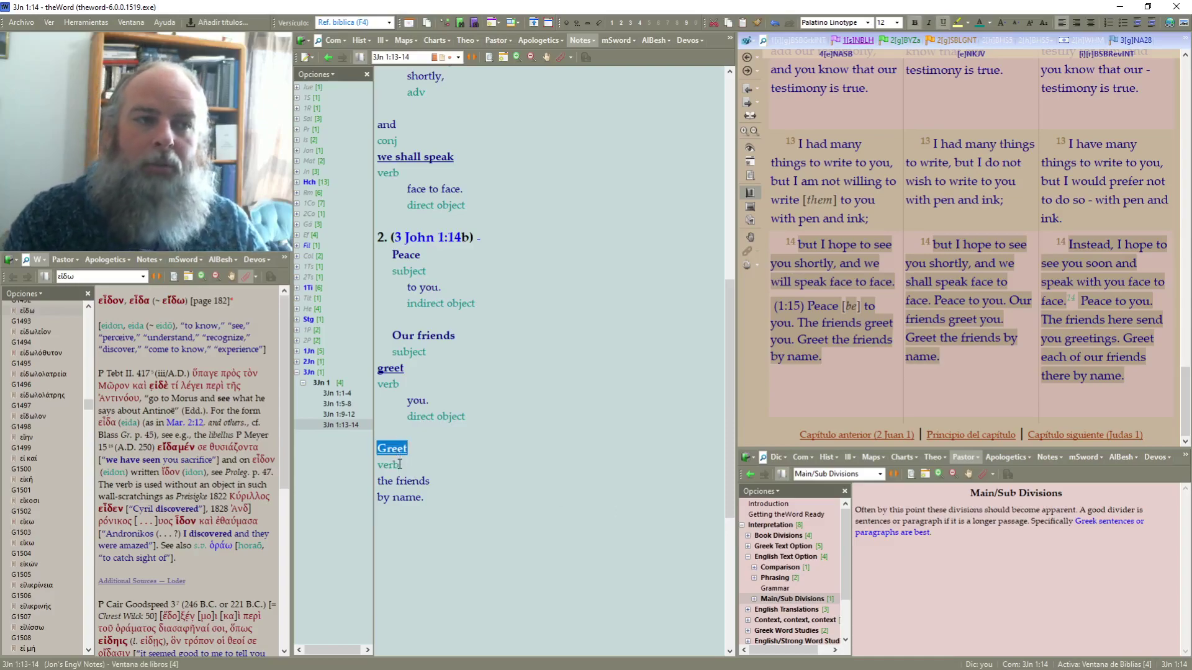
{"action": "left_click", "coordinate": [967, 23]}
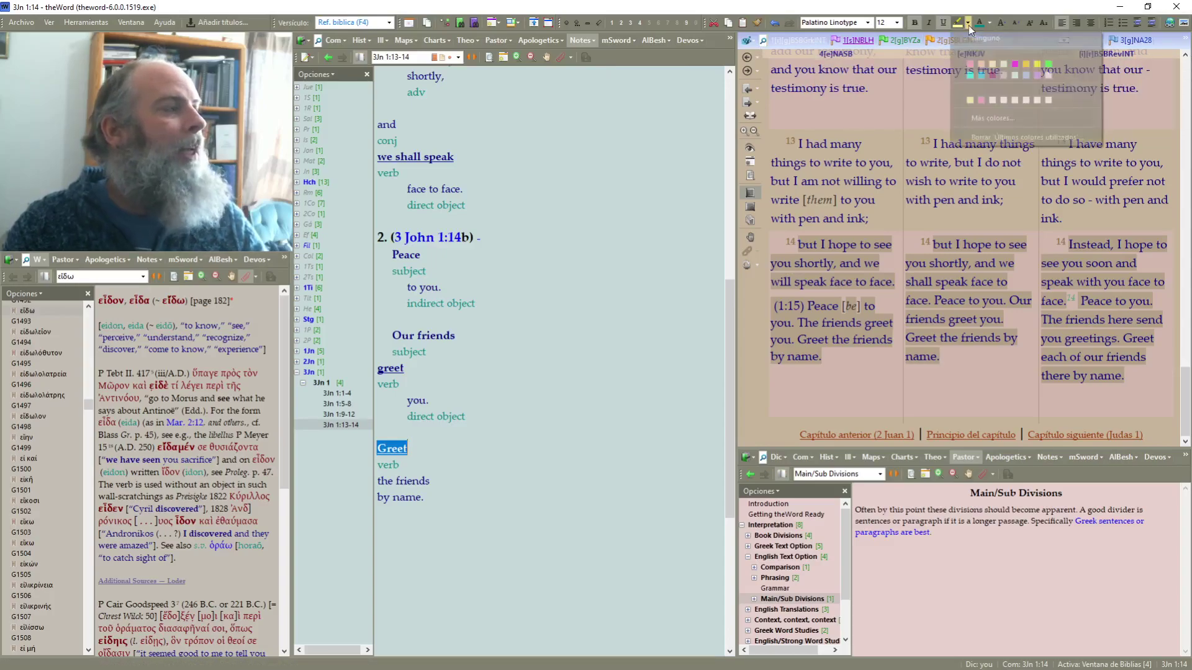
{"action": "left_click", "coordinate": [973, 62]}
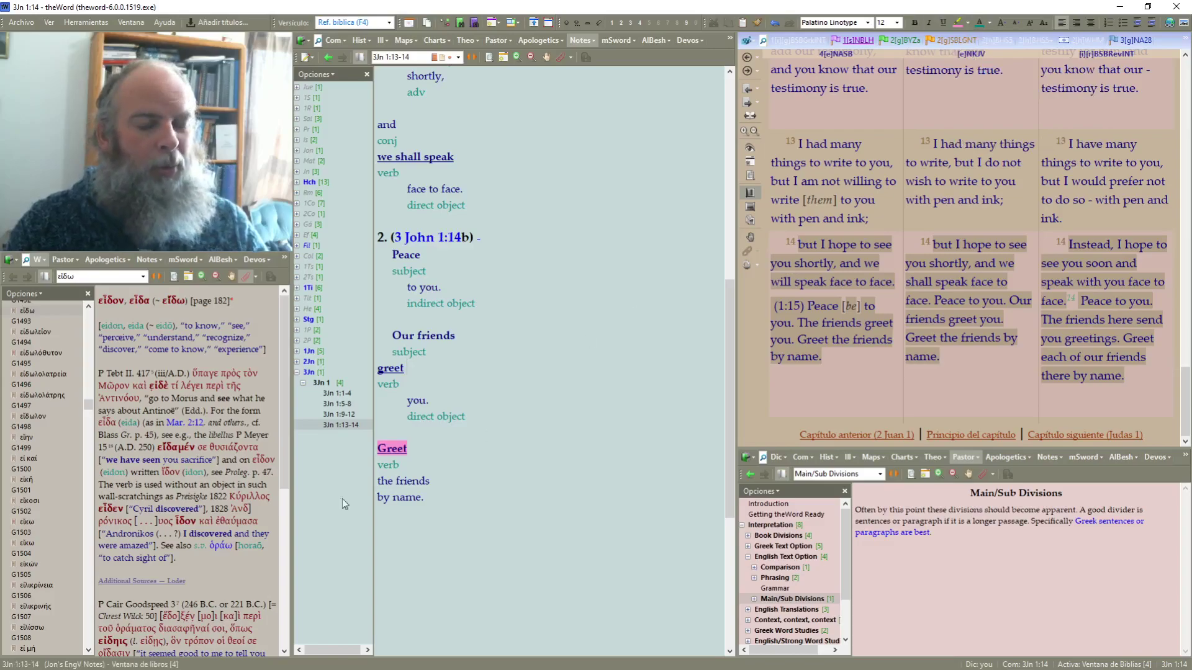
Add a "direct object" label beneath "the friends" and colour it teal
{"action": "left_click", "coordinate": [433, 481]}
{"action": "key", "text": "Return"}
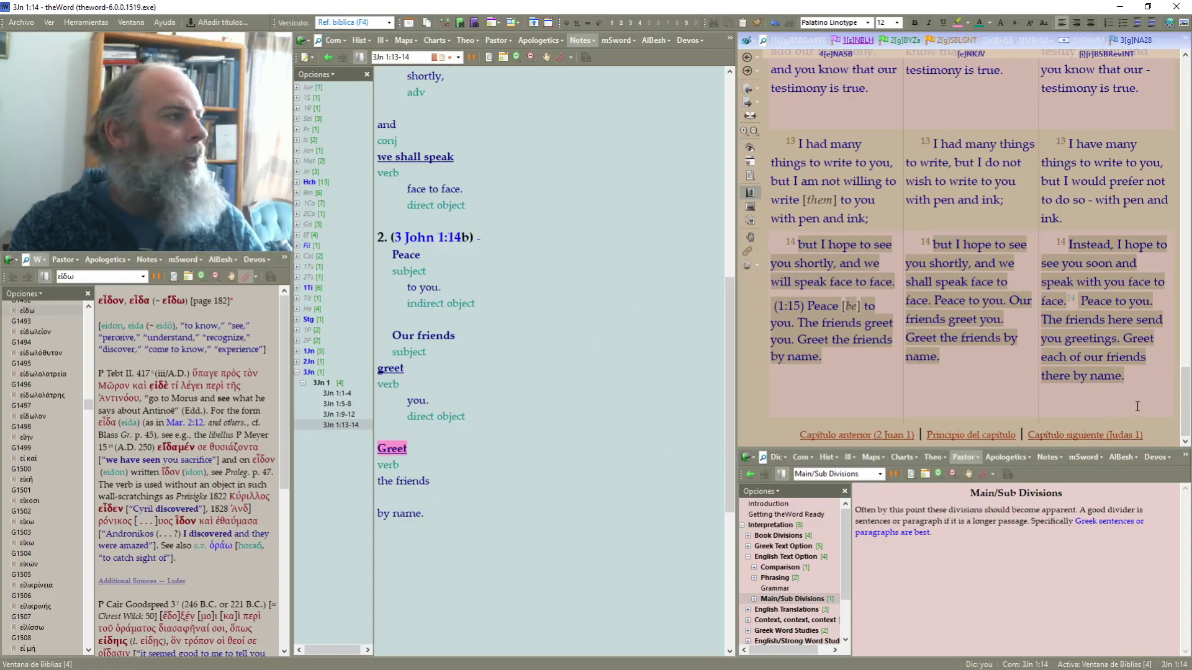
{"action": "mouse_move", "coordinate": [1118, 360]}
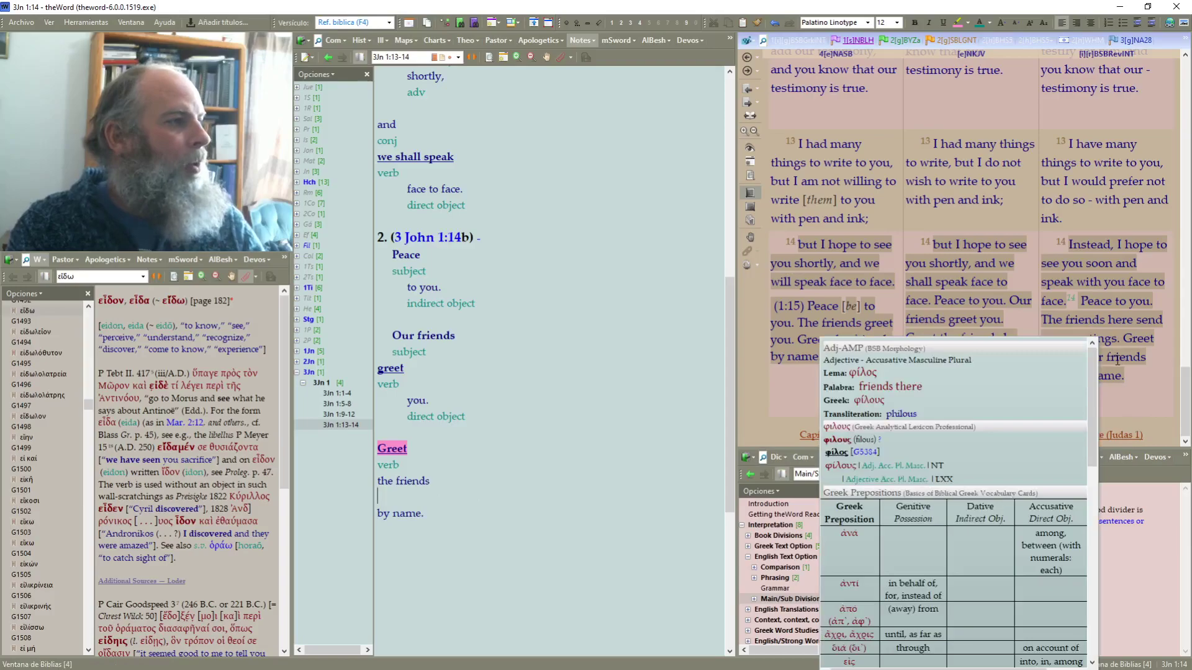
{"action": "type", "text": "direct objec"}
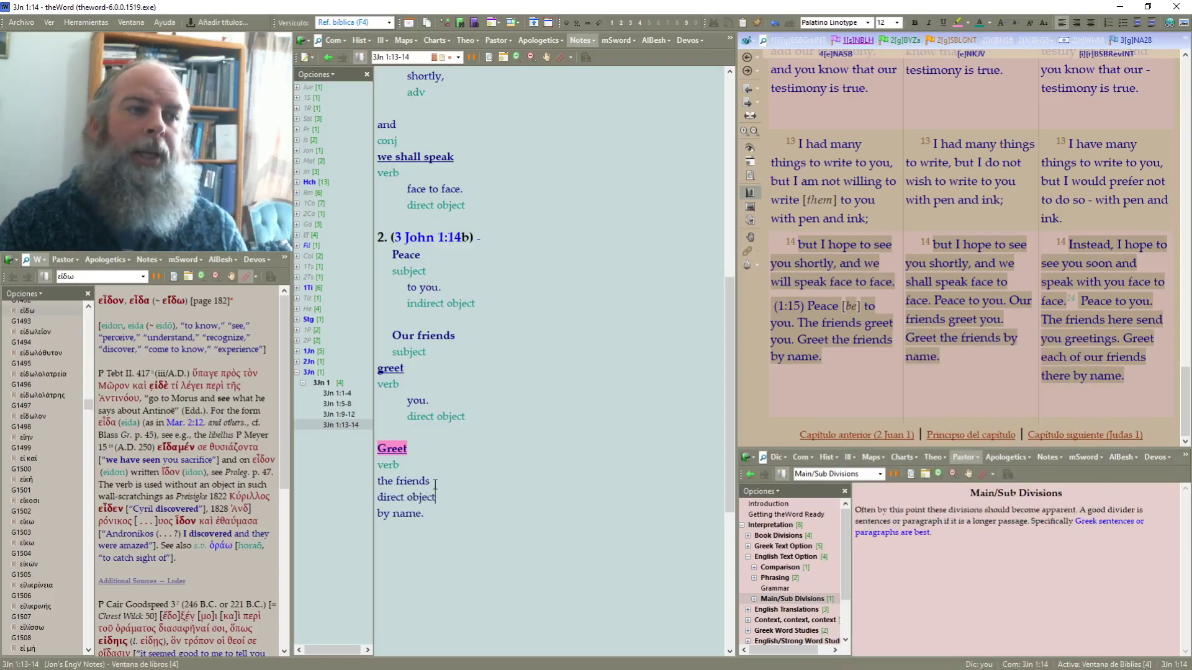
{"action": "type", "text": "t"}
{"action": "key", "text": "shift+Home"}
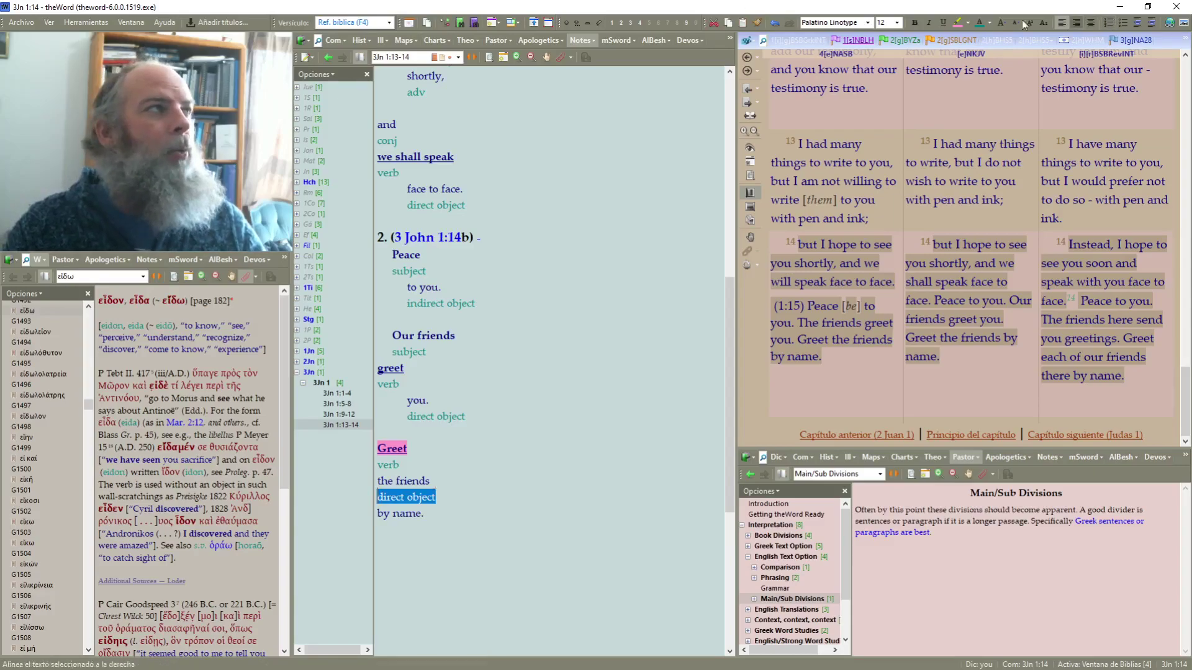
{"action": "left_click", "coordinate": [466, 451]}
Indent "the friends" and its "direct object" label two levels
{"action": "left_click_drag", "start_coordinate": [476, 501], "coordinate": [371, 467]}
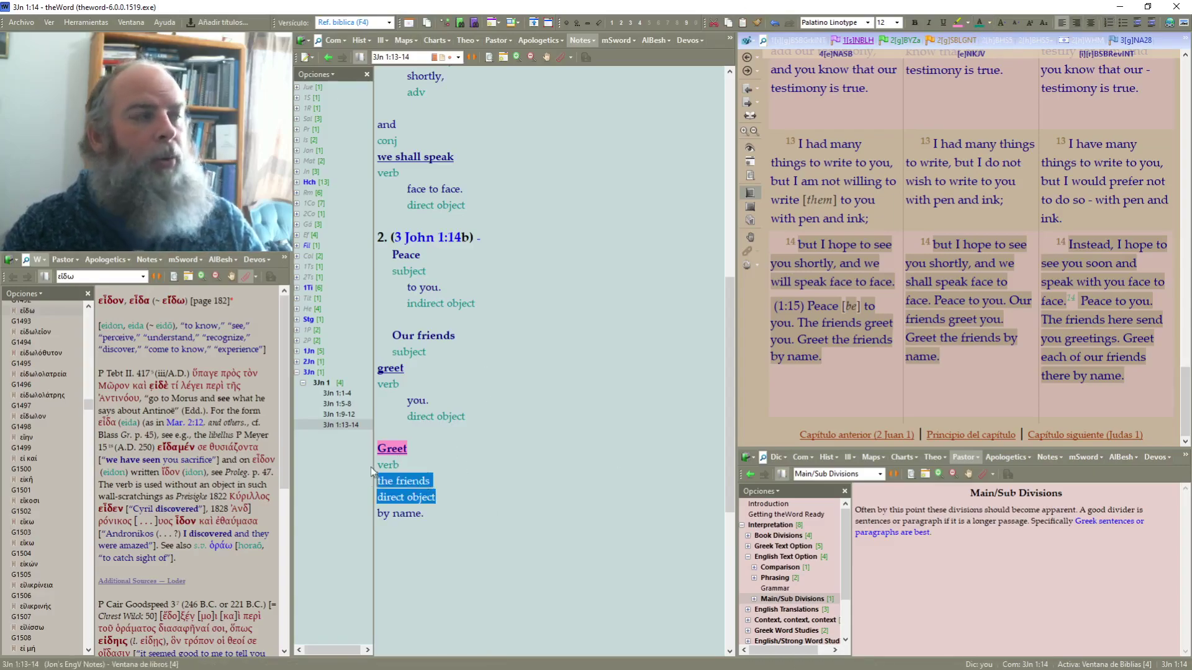
{"action": "left_click", "coordinate": [1152, 22]}
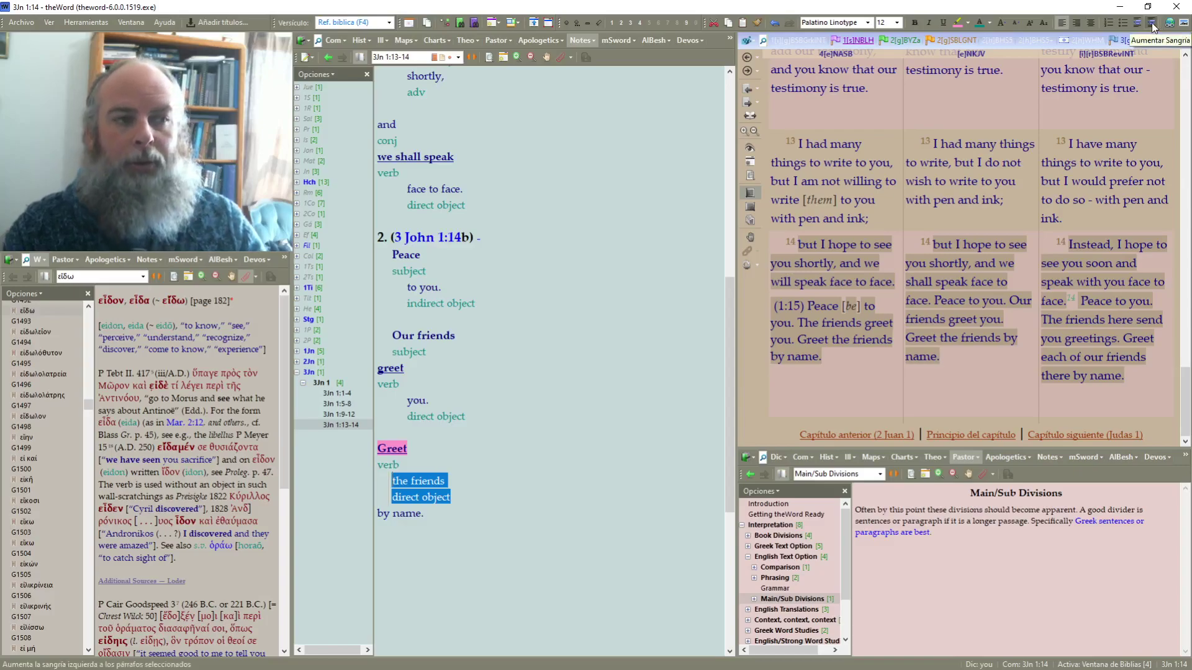
{"action": "left_click", "coordinate": [1152, 22]}
Add a "direct object" label beneath "by name." and indent both lines two levels
{"action": "left_click", "coordinate": [439, 510]}
{"action": "key", "text": "Return"}
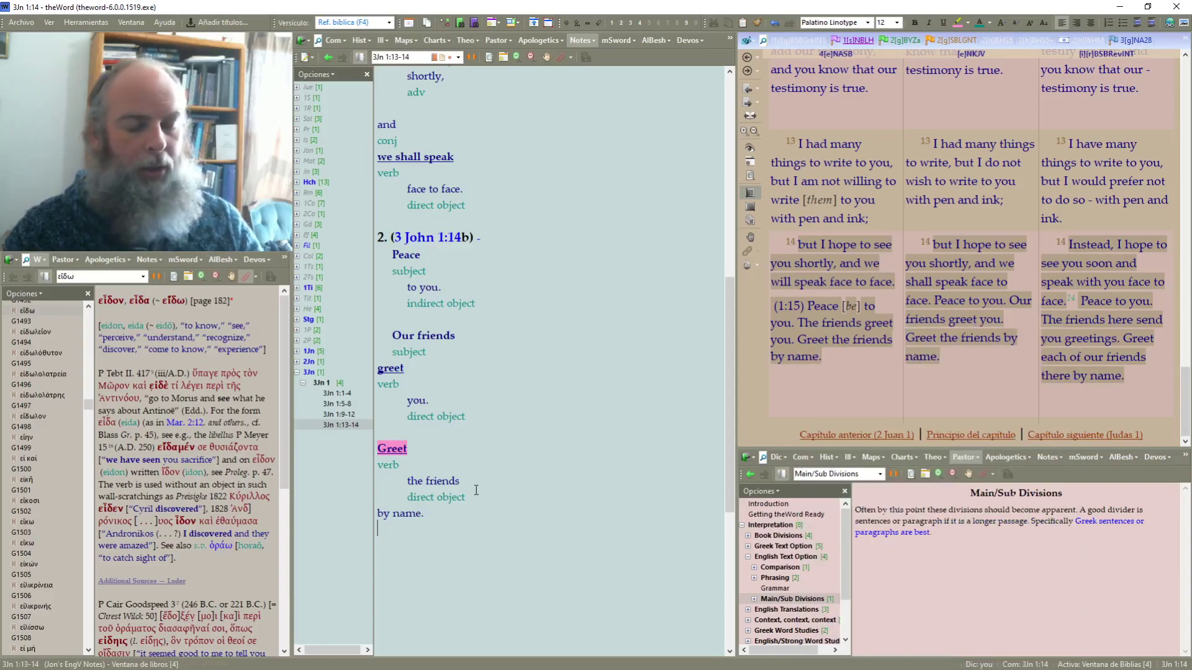
{"action": "type", "text": "direct object"}
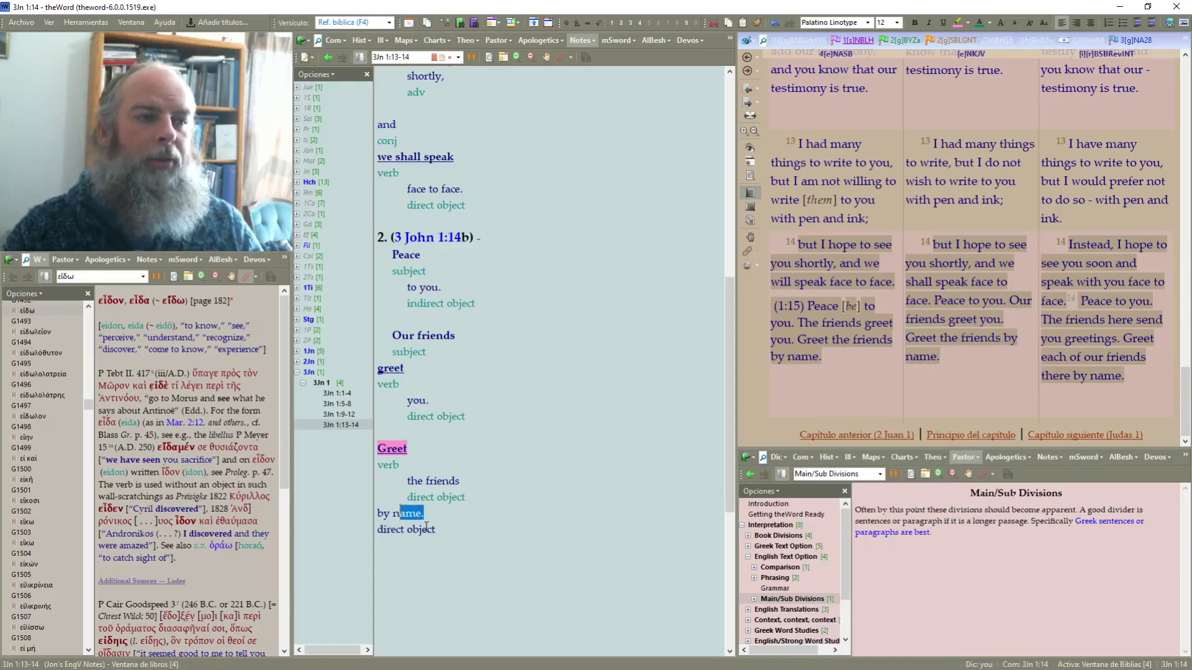
{"action": "left_click_drag", "start_coordinate": [442, 530], "coordinate": [377, 512]}
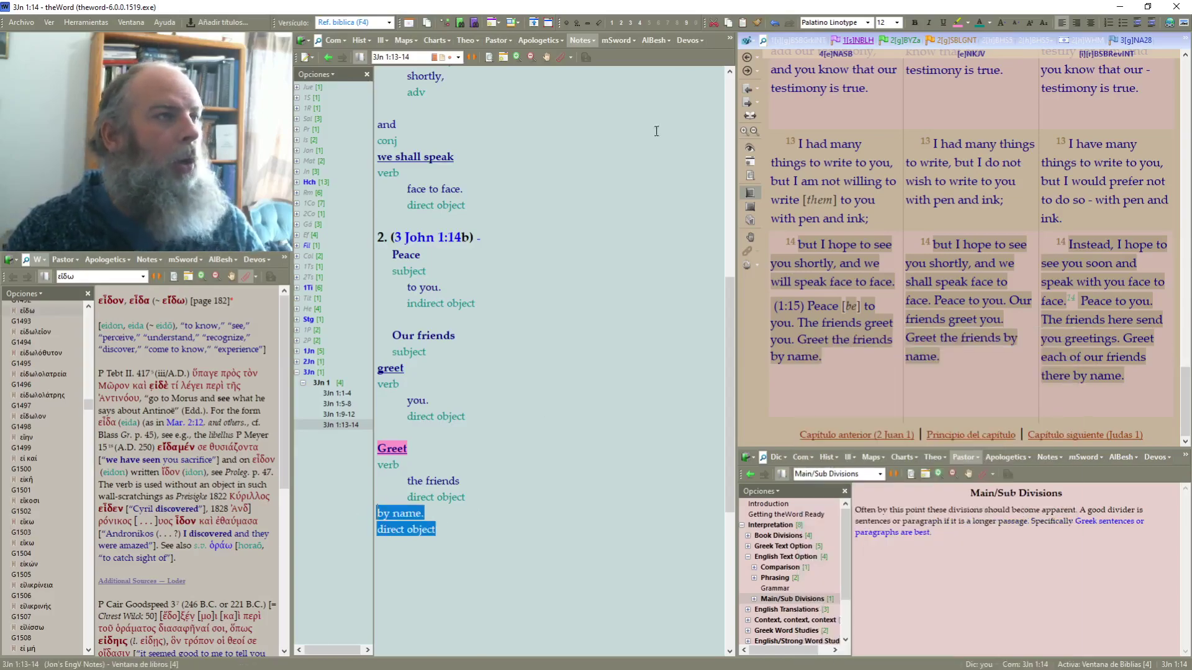
{"action": "left_click", "coordinate": [1152, 24]}
{"action": "left_click", "coordinate": [1152, 25]}
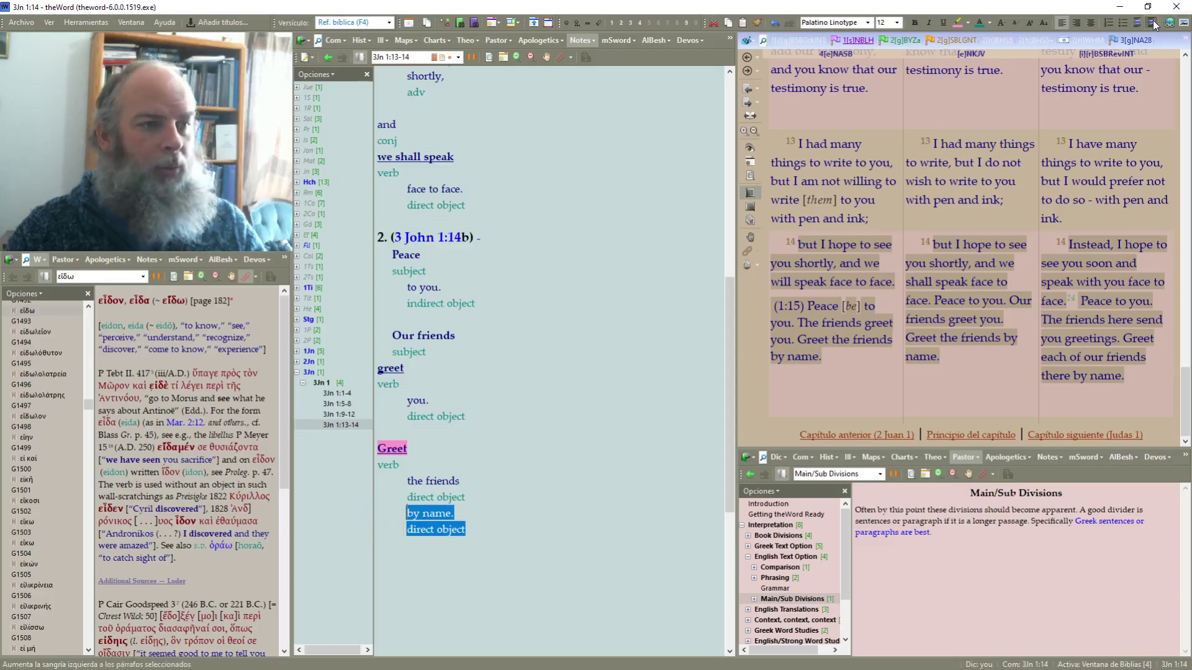
Colour the "direct object" label beneath "by name." teal
{"action": "left_click", "coordinate": [568, 535]}
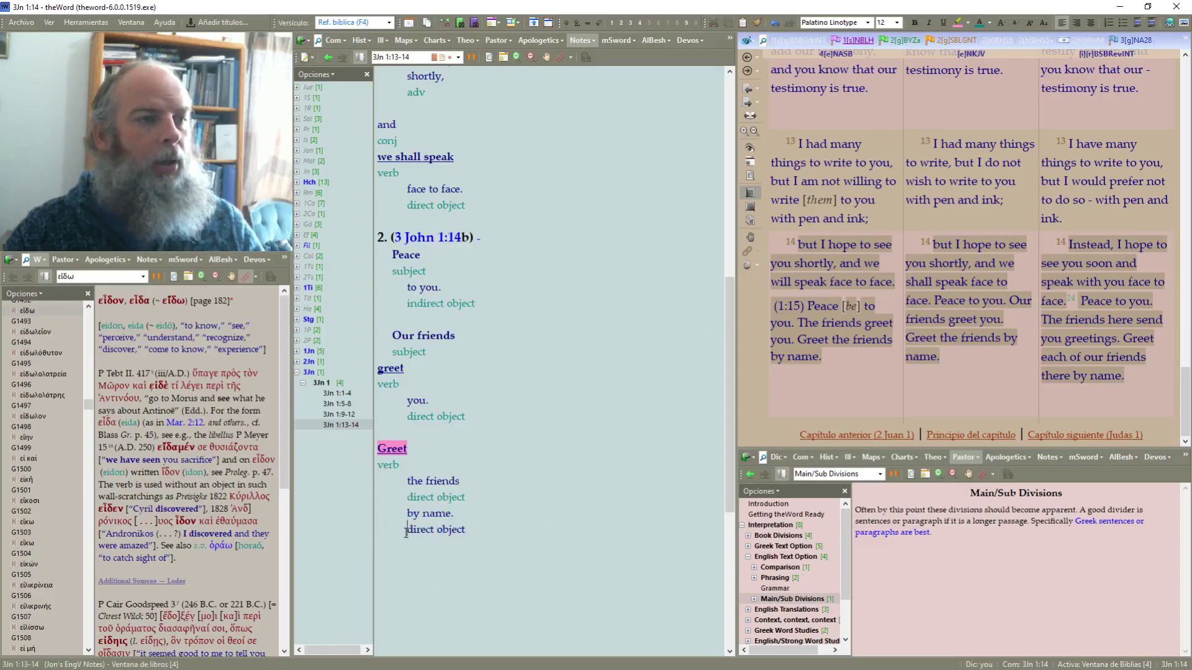
{"action": "left_click_drag", "start_coordinate": [476, 531], "coordinate": [404, 532]}
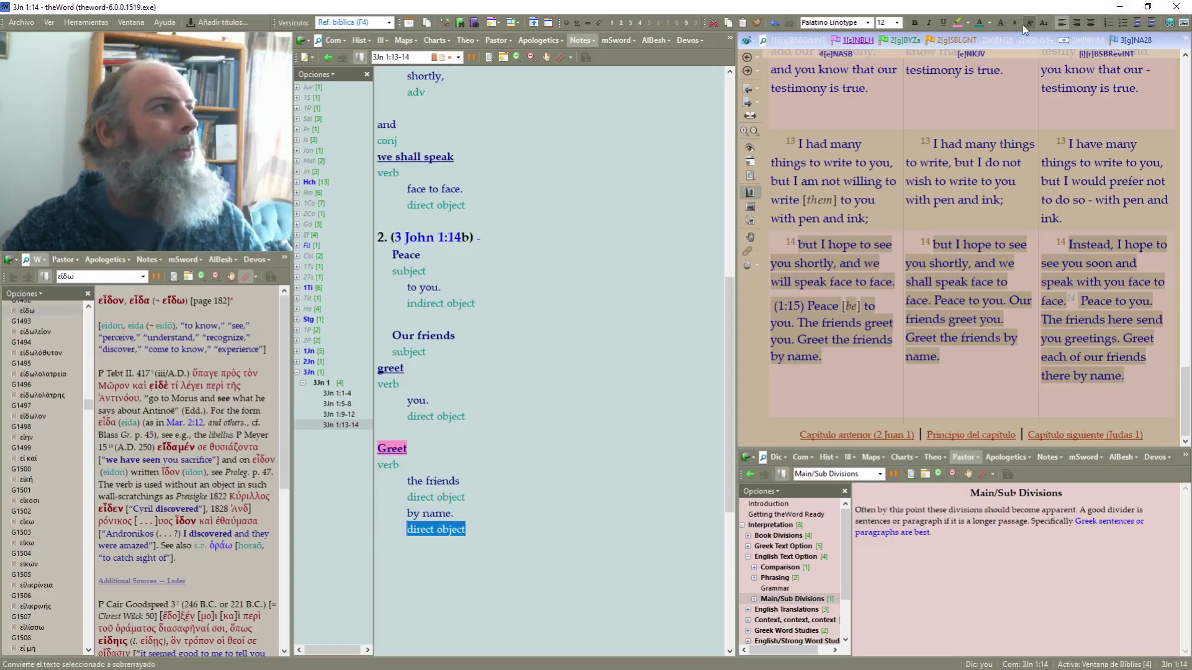
{"action": "left_click", "coordinate": [510, 478]}
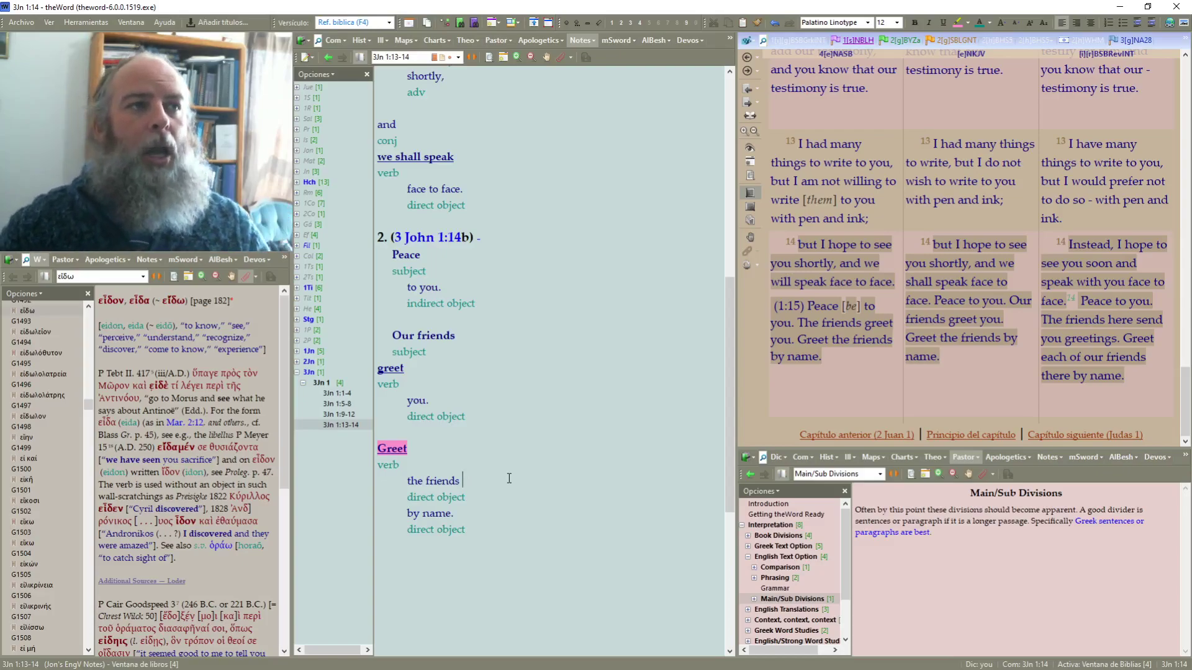
{"action": "scroll", "coordinate": [534, 478], "scroll_direction": "up", "scroll_amount": 10}
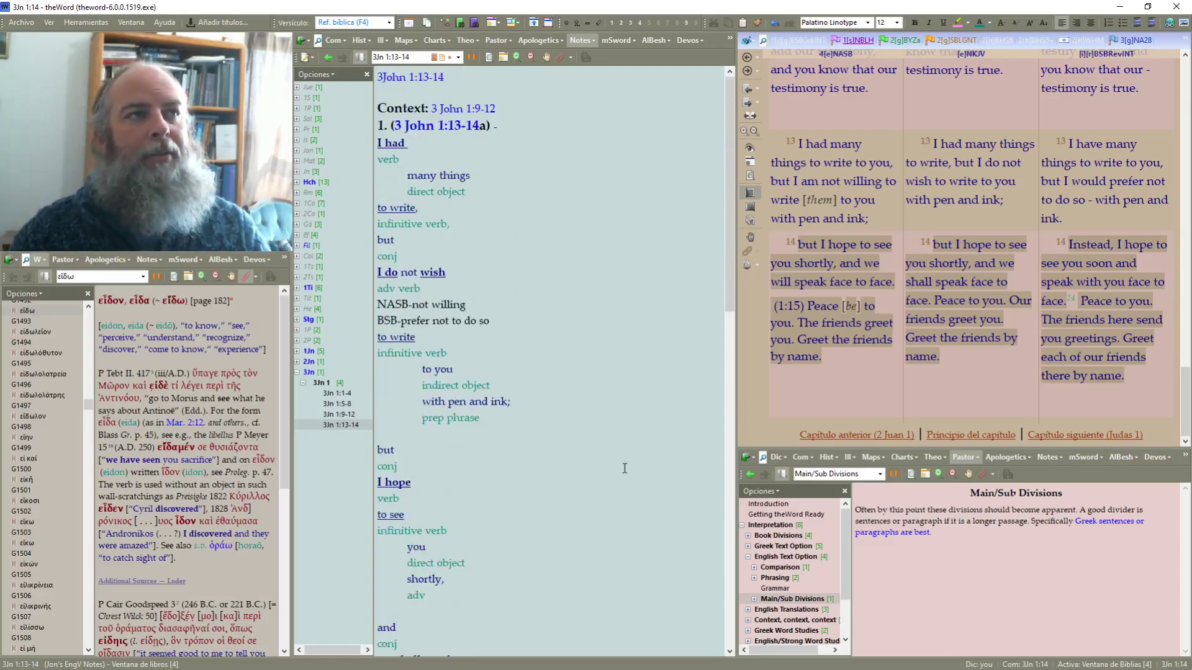
{"action": "scroll", "coordinate": [592, 318], "scroll_direction": "down", "scroll_amount": 3}
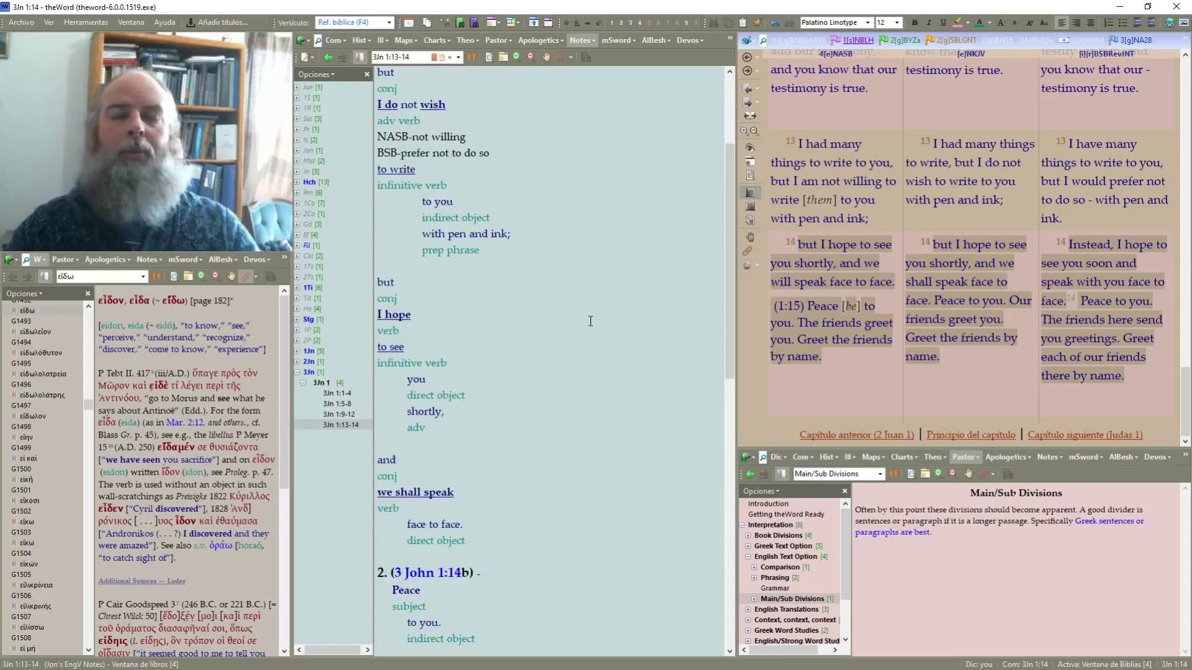